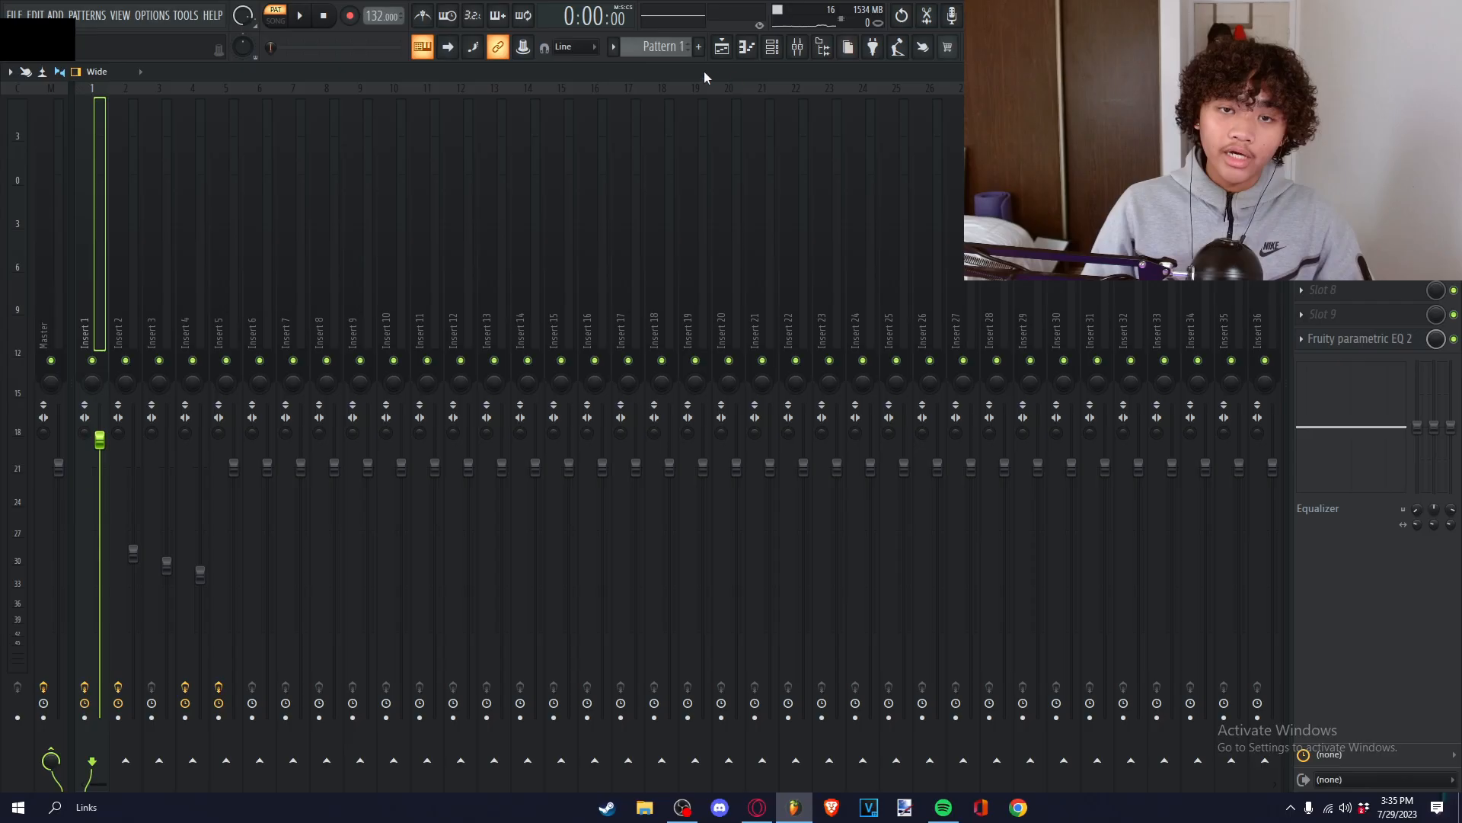
- Review the Fruity parametric EQ 2 settings on Inserts 1 and 2, and check the ZENOLOGY #2 channel
left_click(1361, 340)
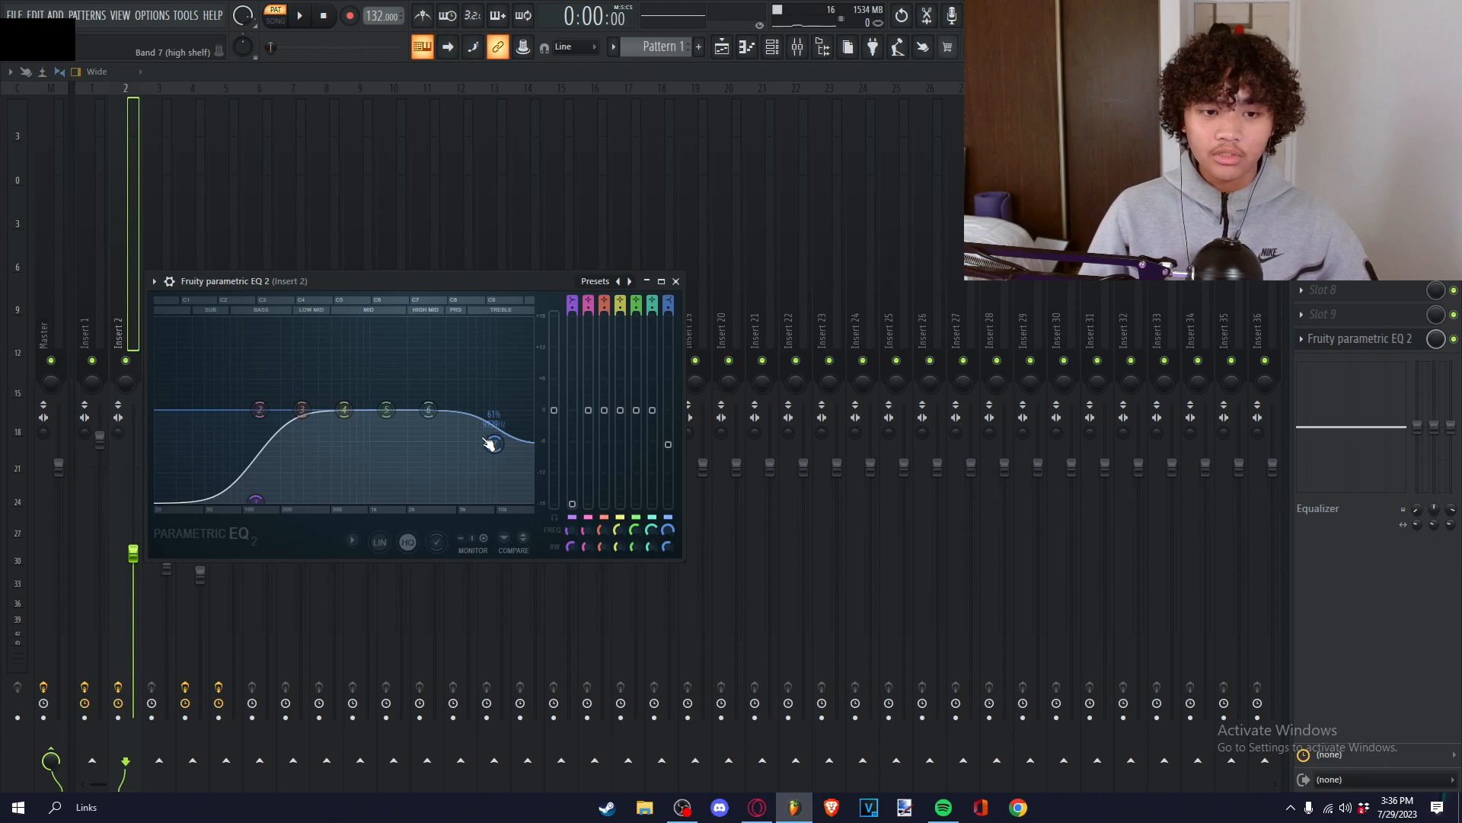
left_click(675, 282)
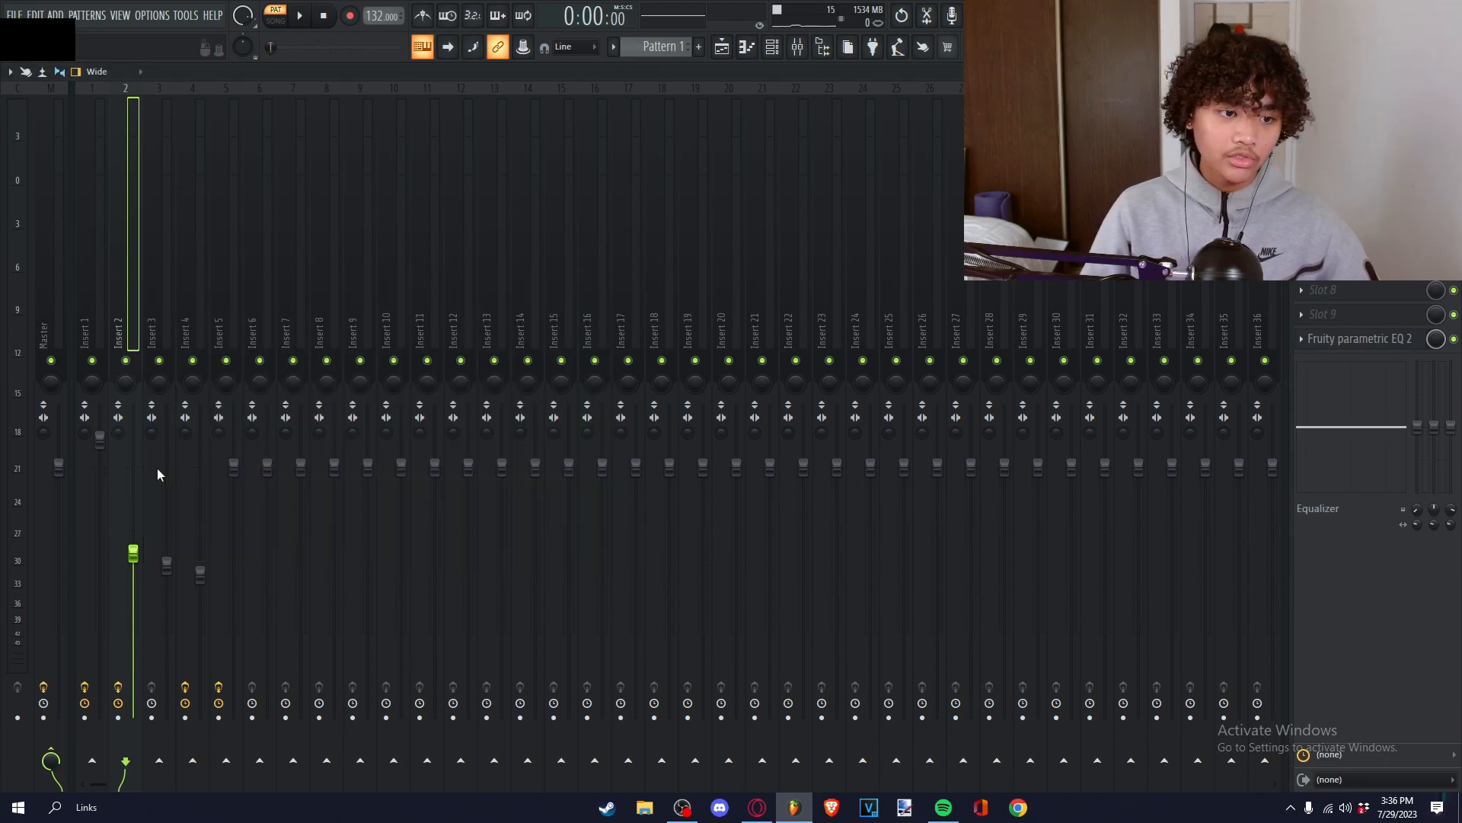
key("F9")
left_click(299, 202)
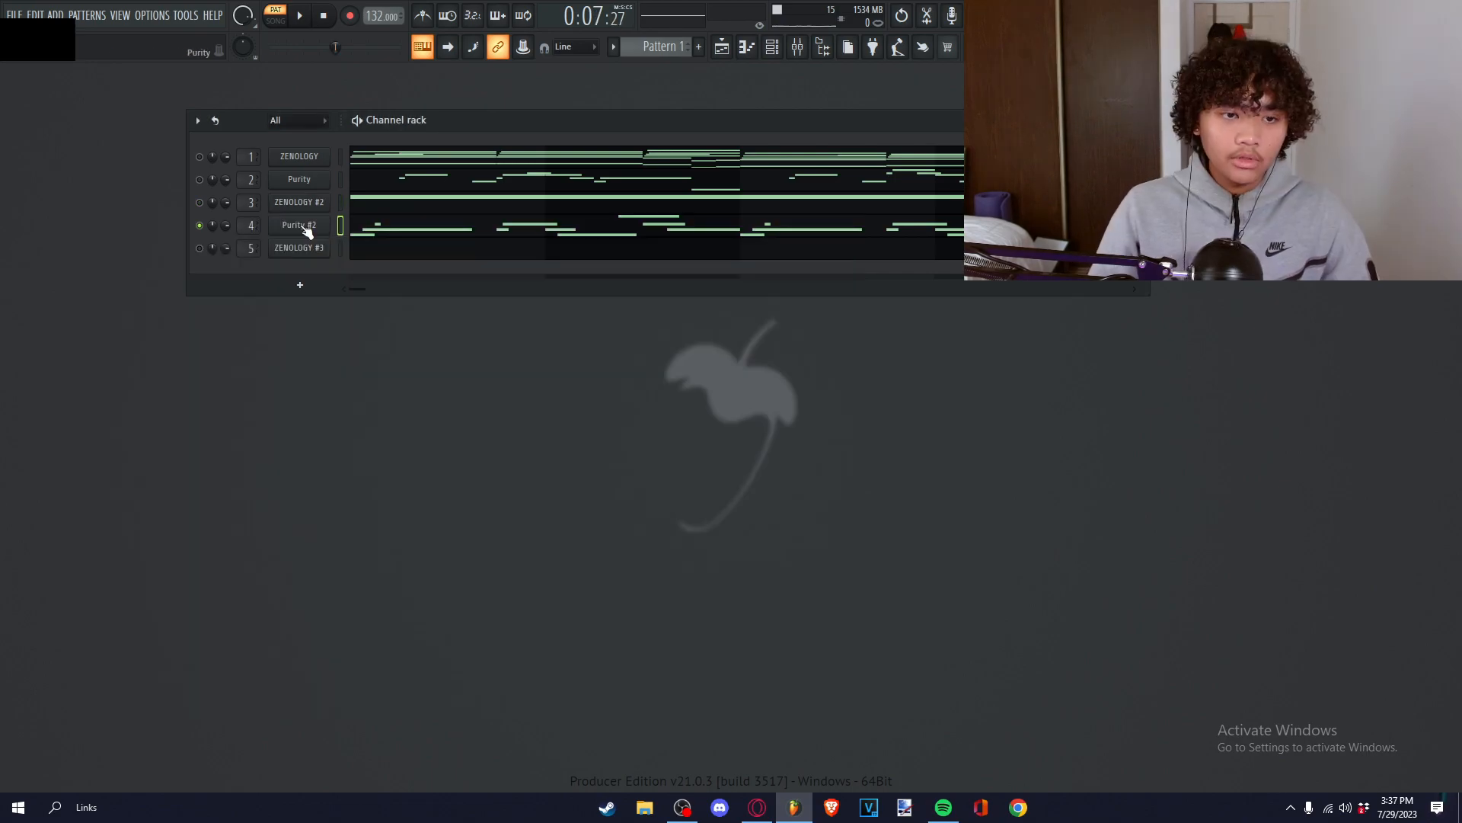
- Review the Purity #2 channel's Insert 4 effects: the Fruity parametric EQ 2 curve, the Fruity Flangus sliders and its preset list
left_click(308, 227)
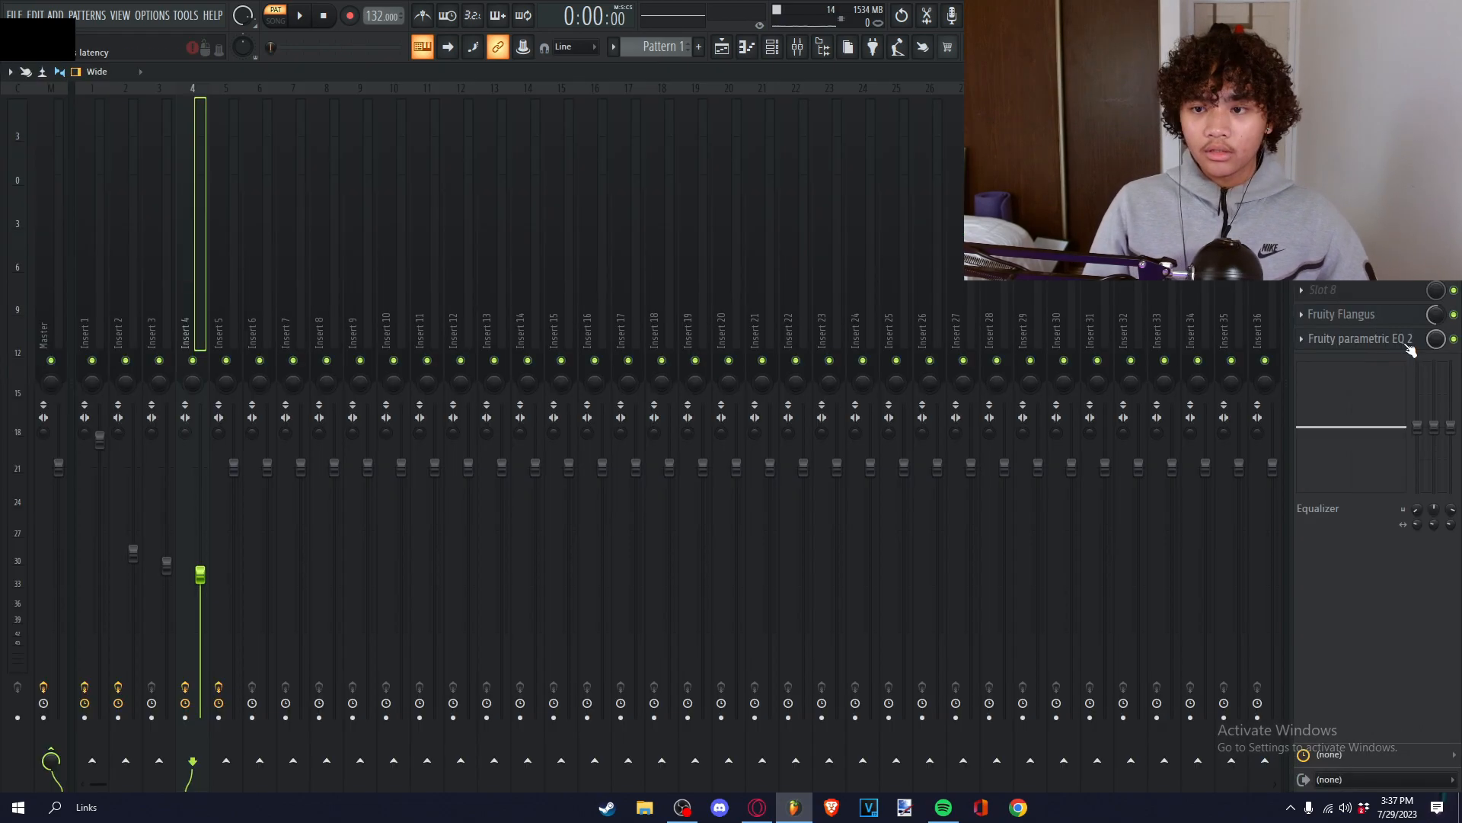
left_click_drag(205, 396, 208, 419)
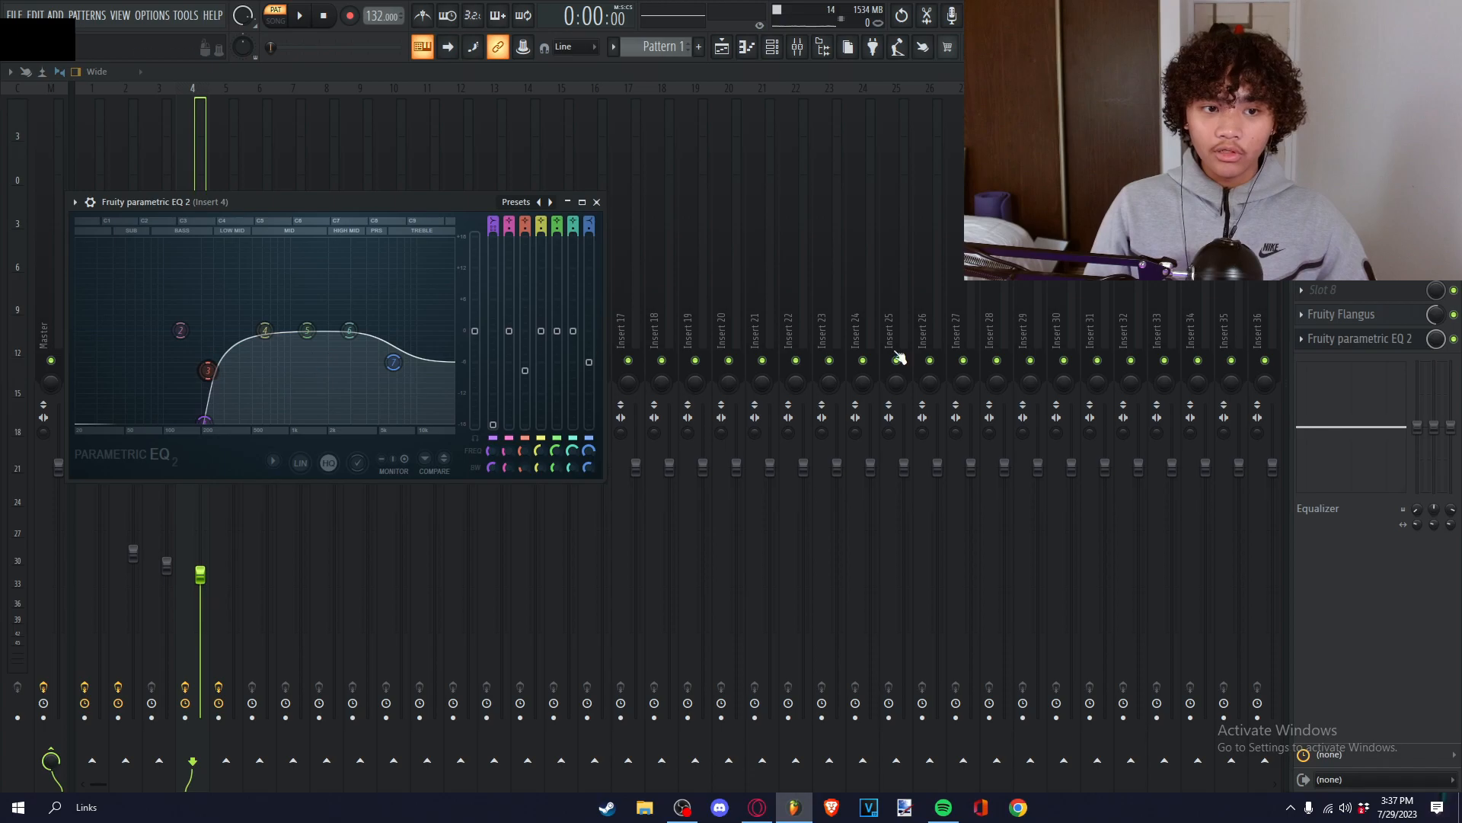
left_click(1384, 320)
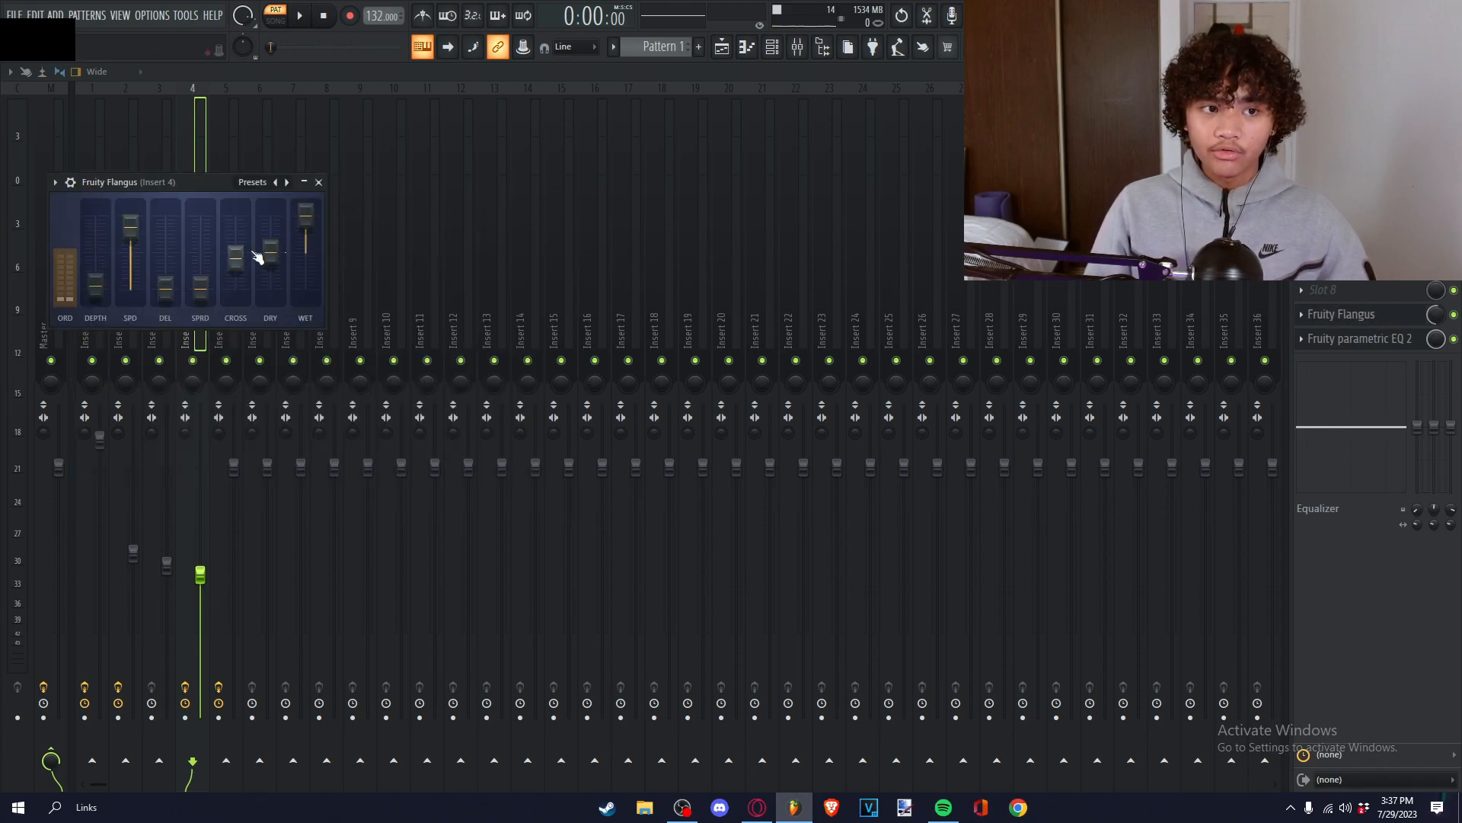
left_click(252, 183)
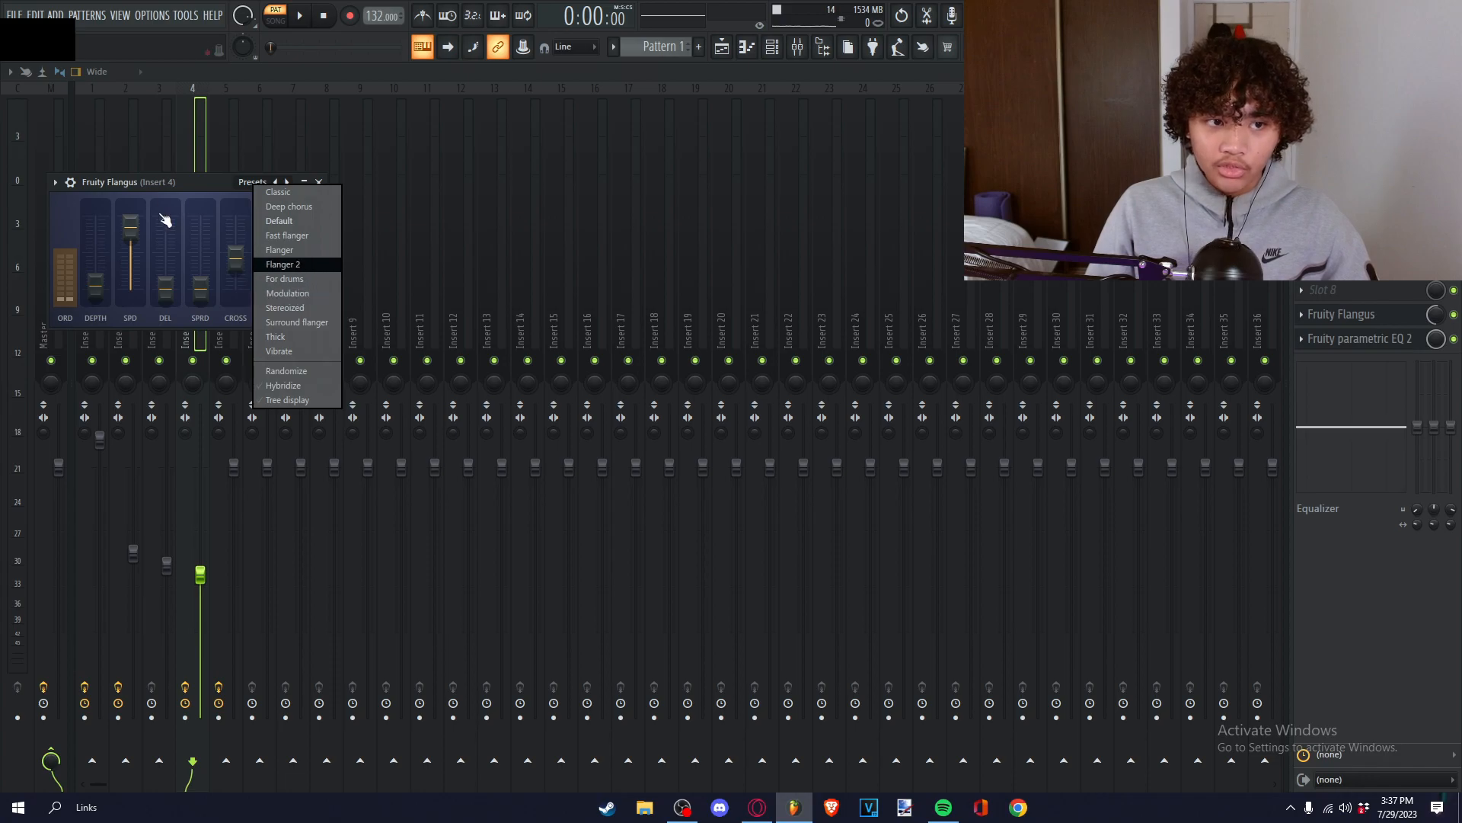
left_click(152, 185)
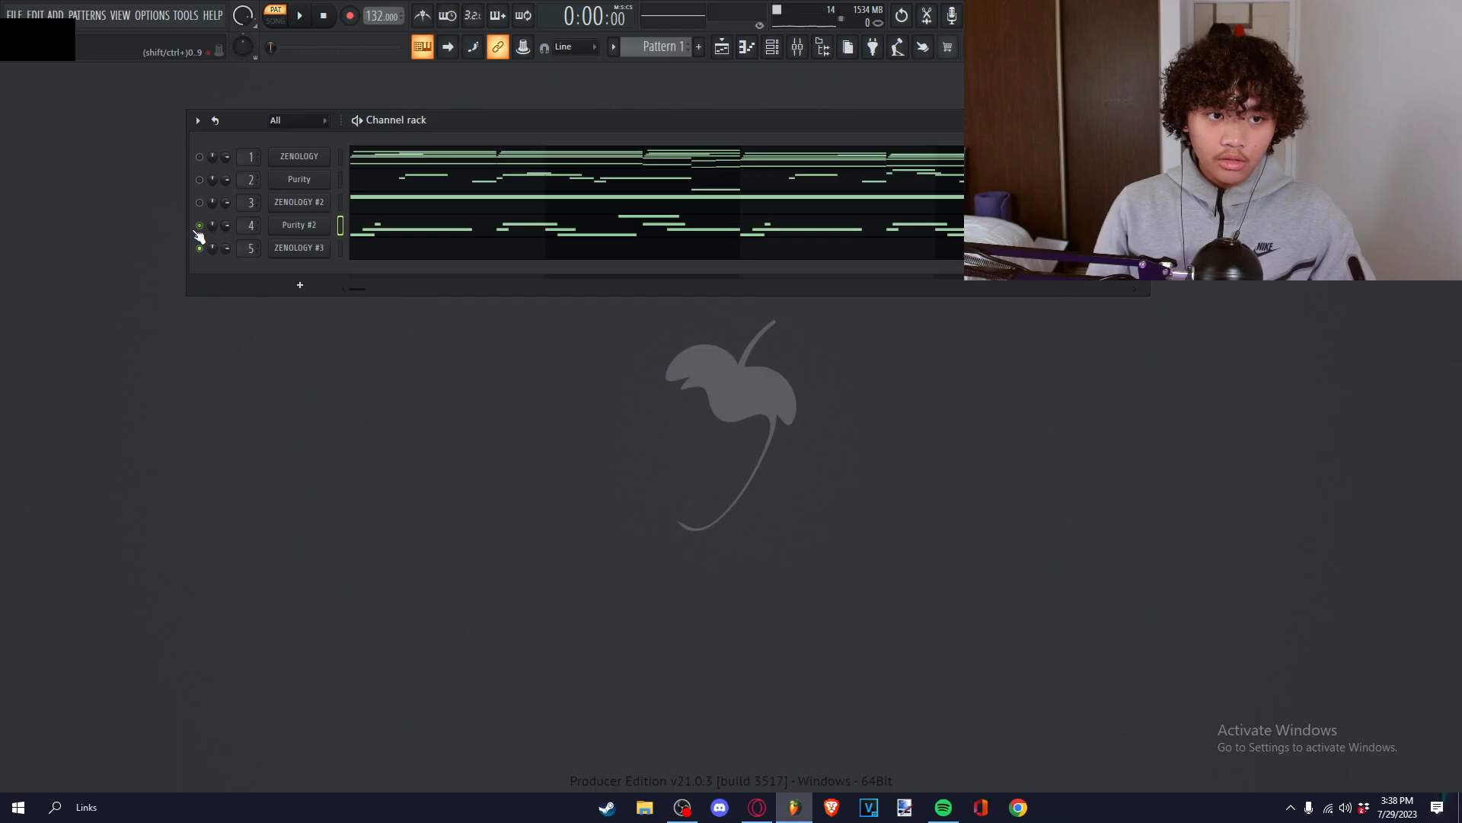
- Examine the ZENOLOGY #3 channel and its Fruity Reeverb 2 and Fruity parametric EQ 2 on Insert 5
left_click(355, 251)
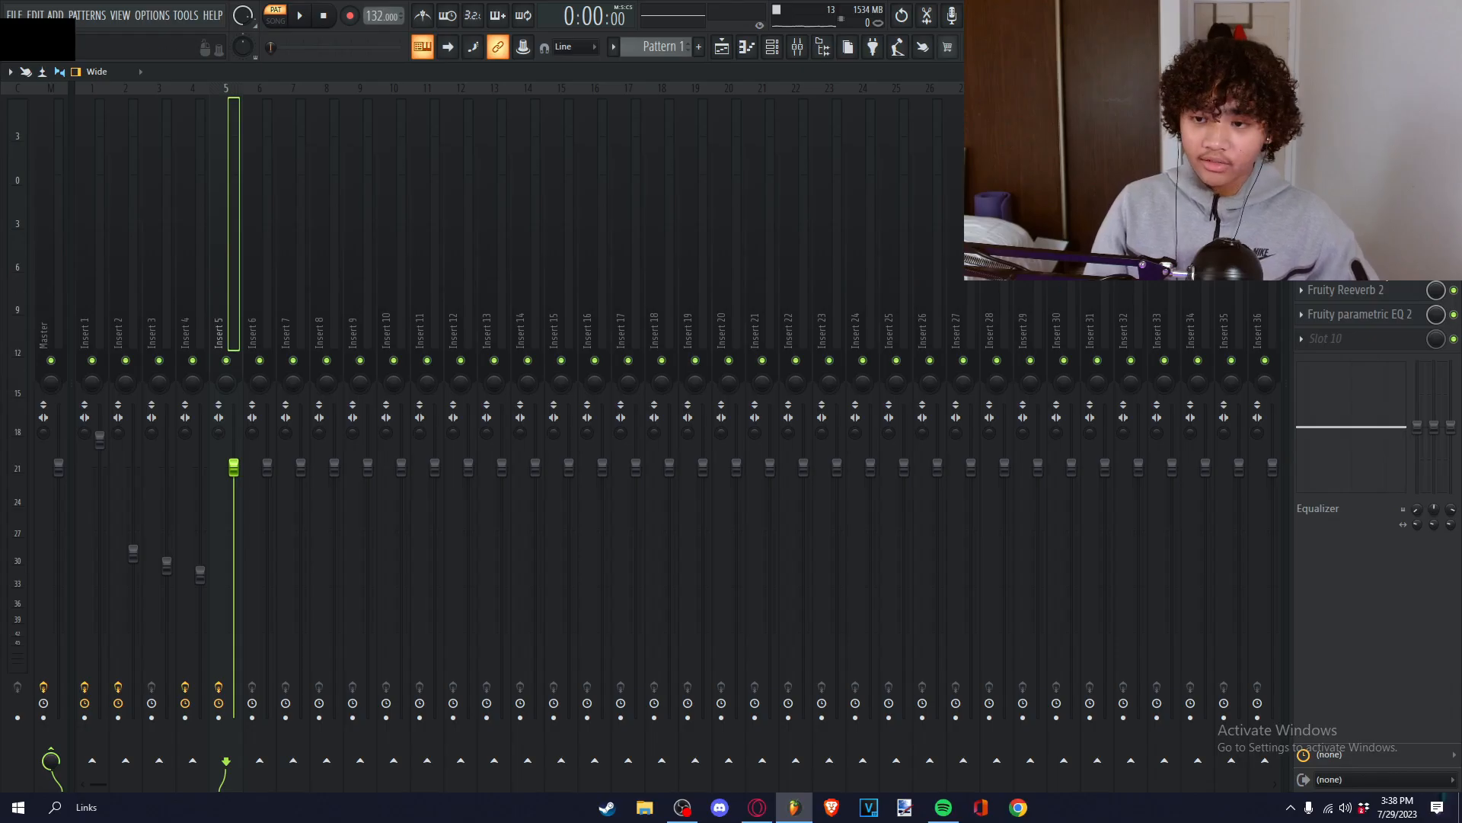
left_click(1376, 296)
left_click(1368, 314)
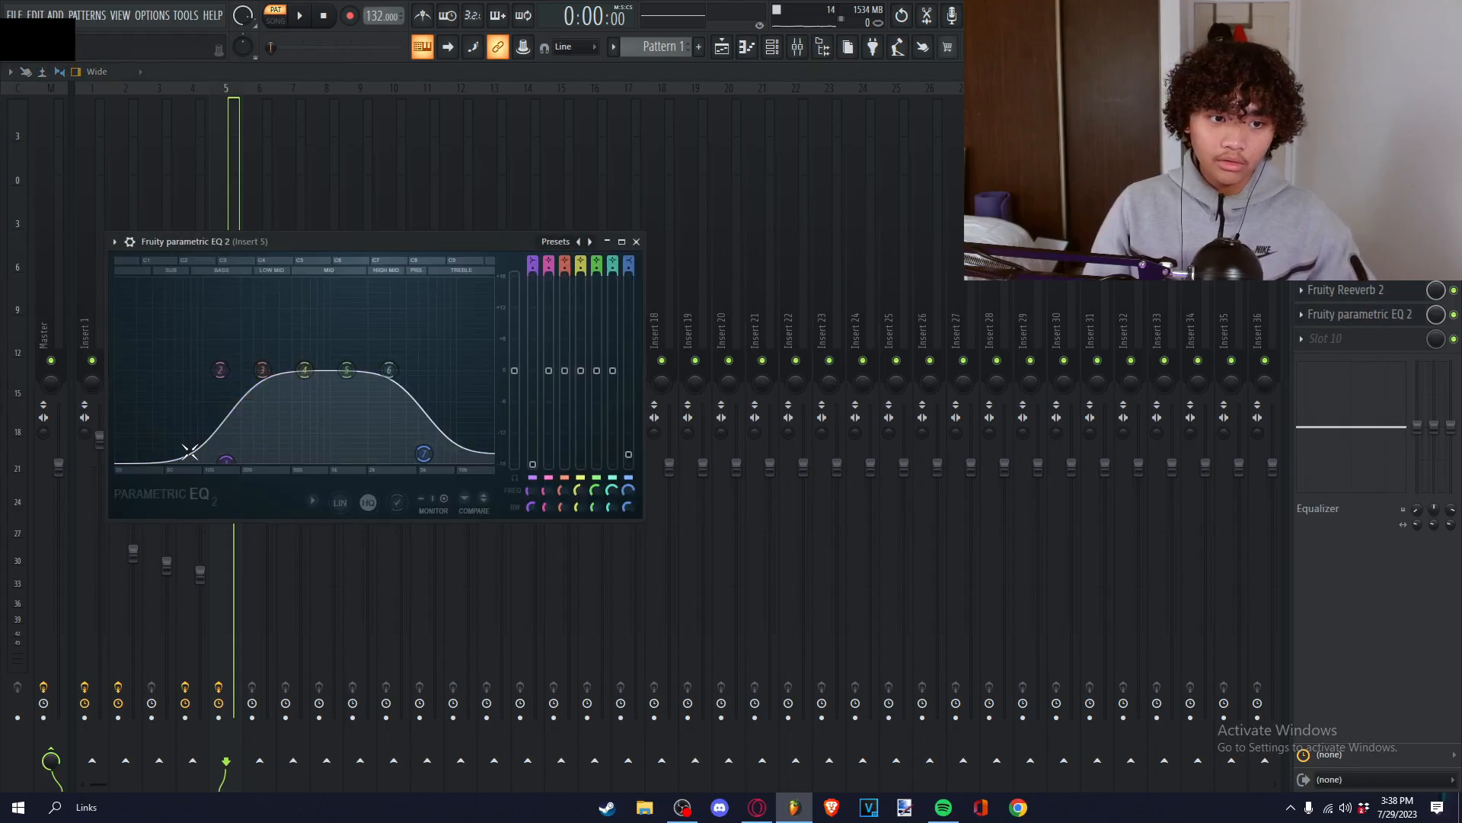
left_click(636, 241)
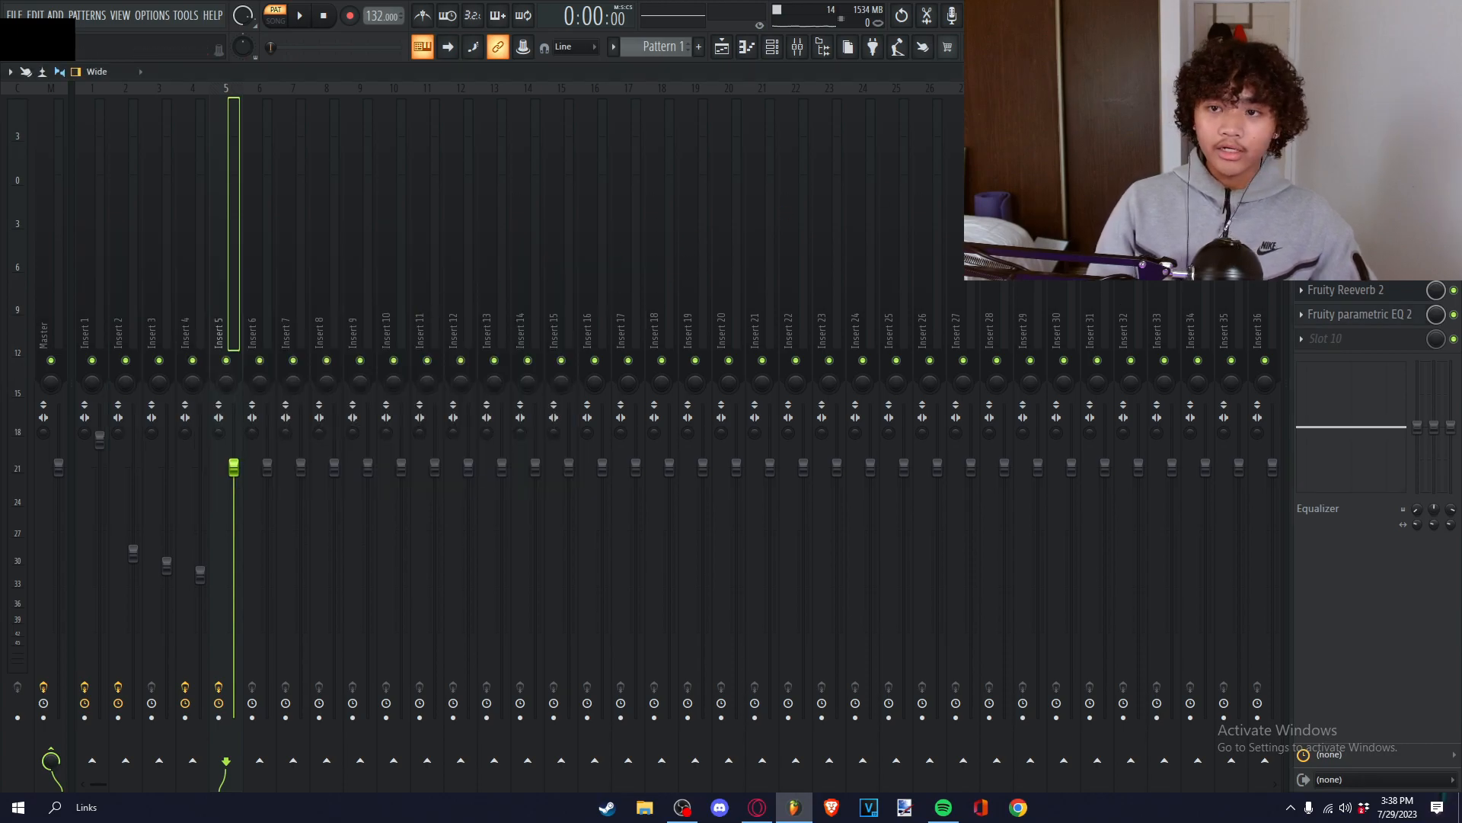
key("F9")
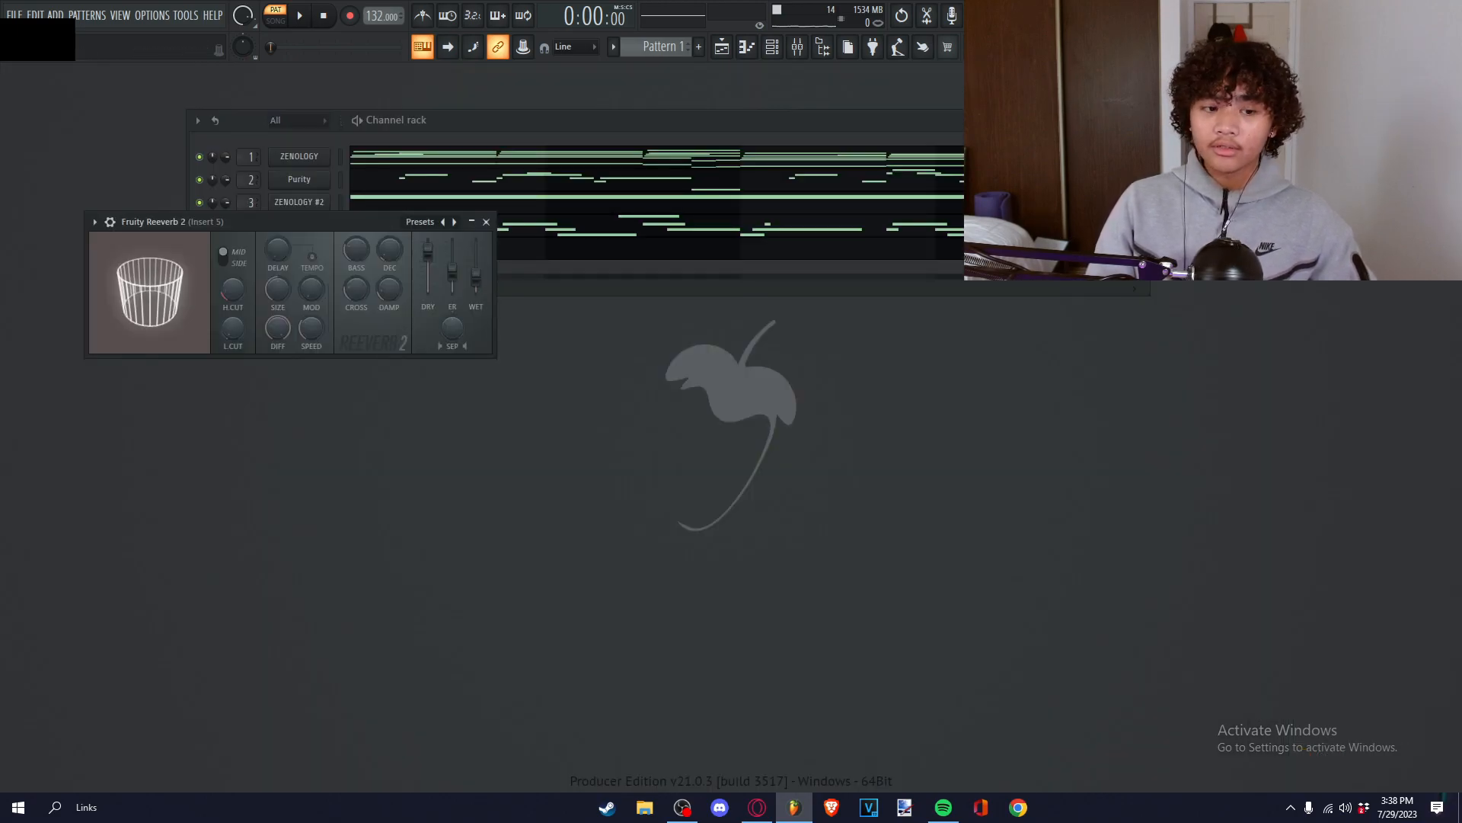
left_click(490, 219)
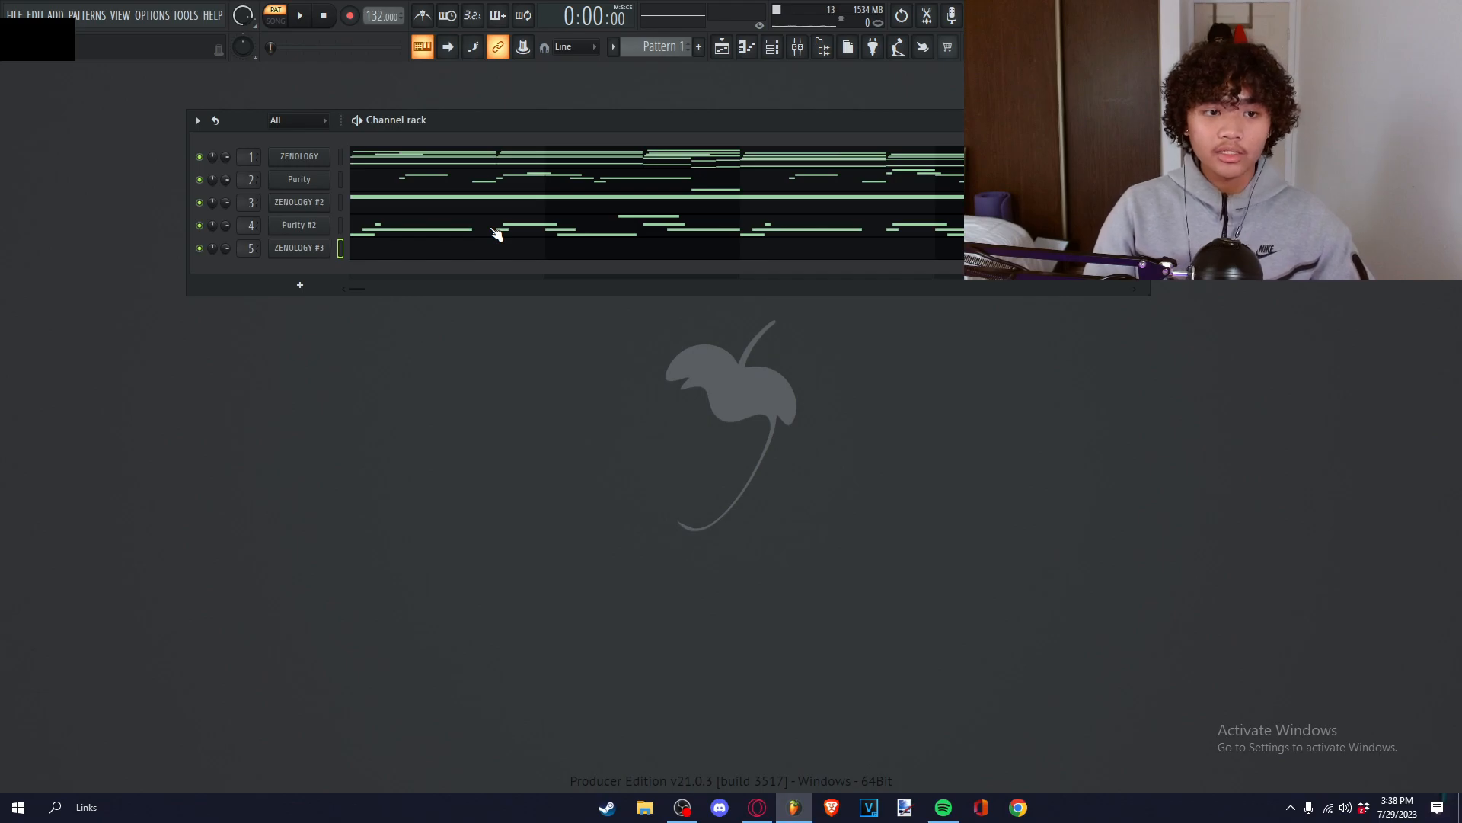
- Play the pattern and listen to Insert 4 soloed in the mixer
key("F9")
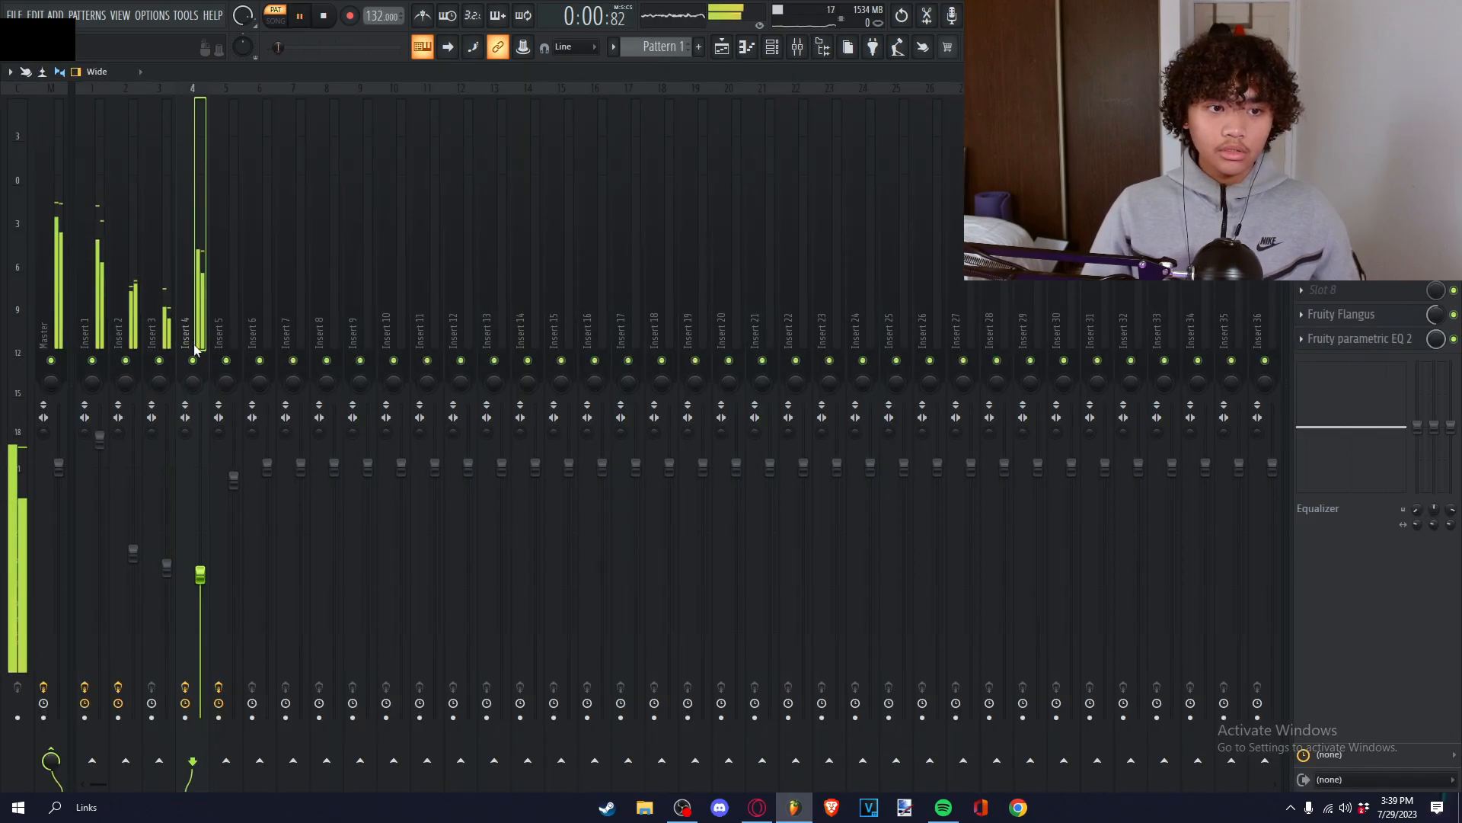
key("space")
left_click(773, 47)
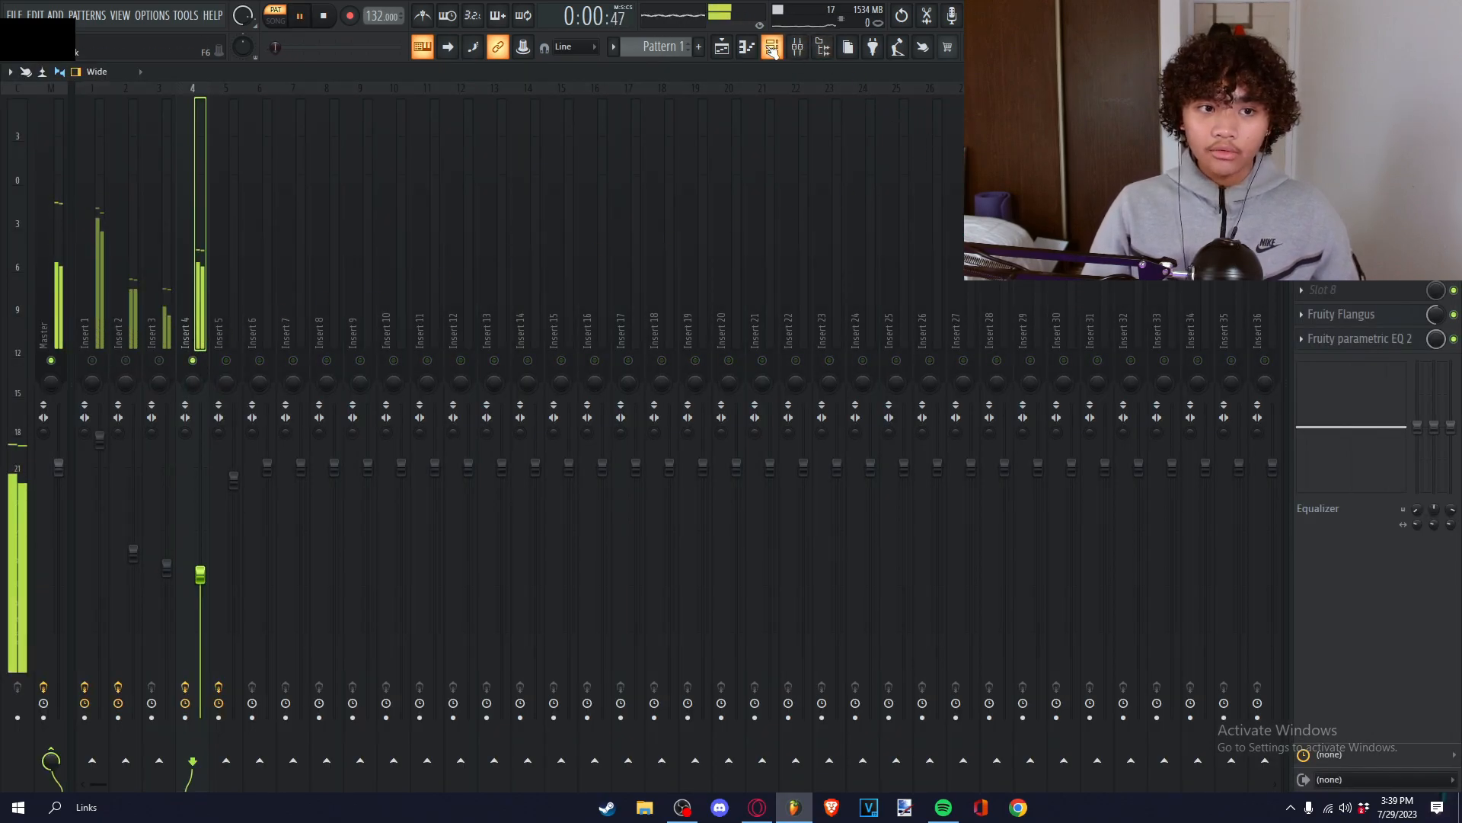
left_click(575, 227)
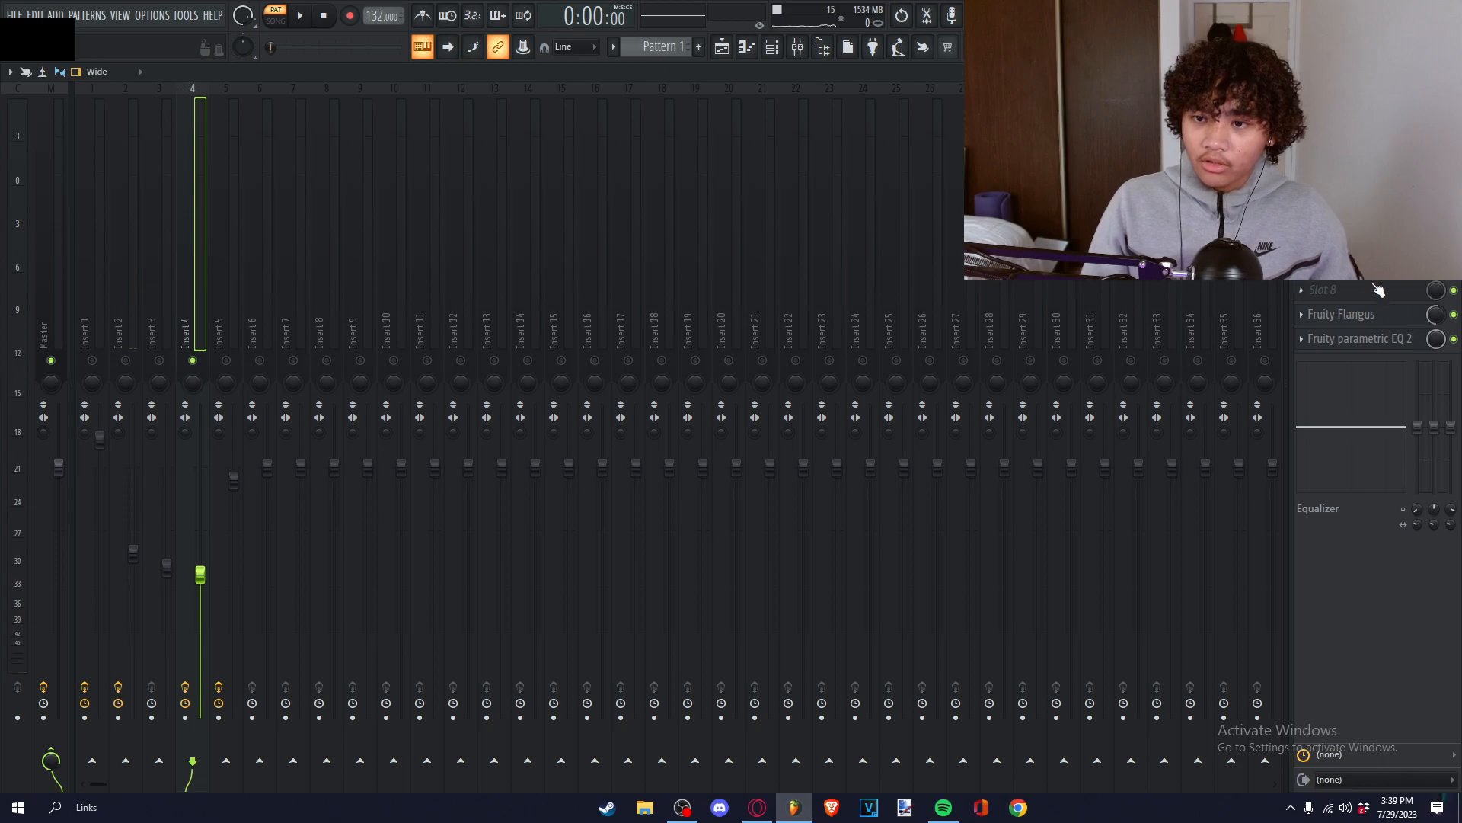
- Load ShaperBox 3 into slot 8 of Insert 4 with a Pan shaper
left_click(1379, 291)
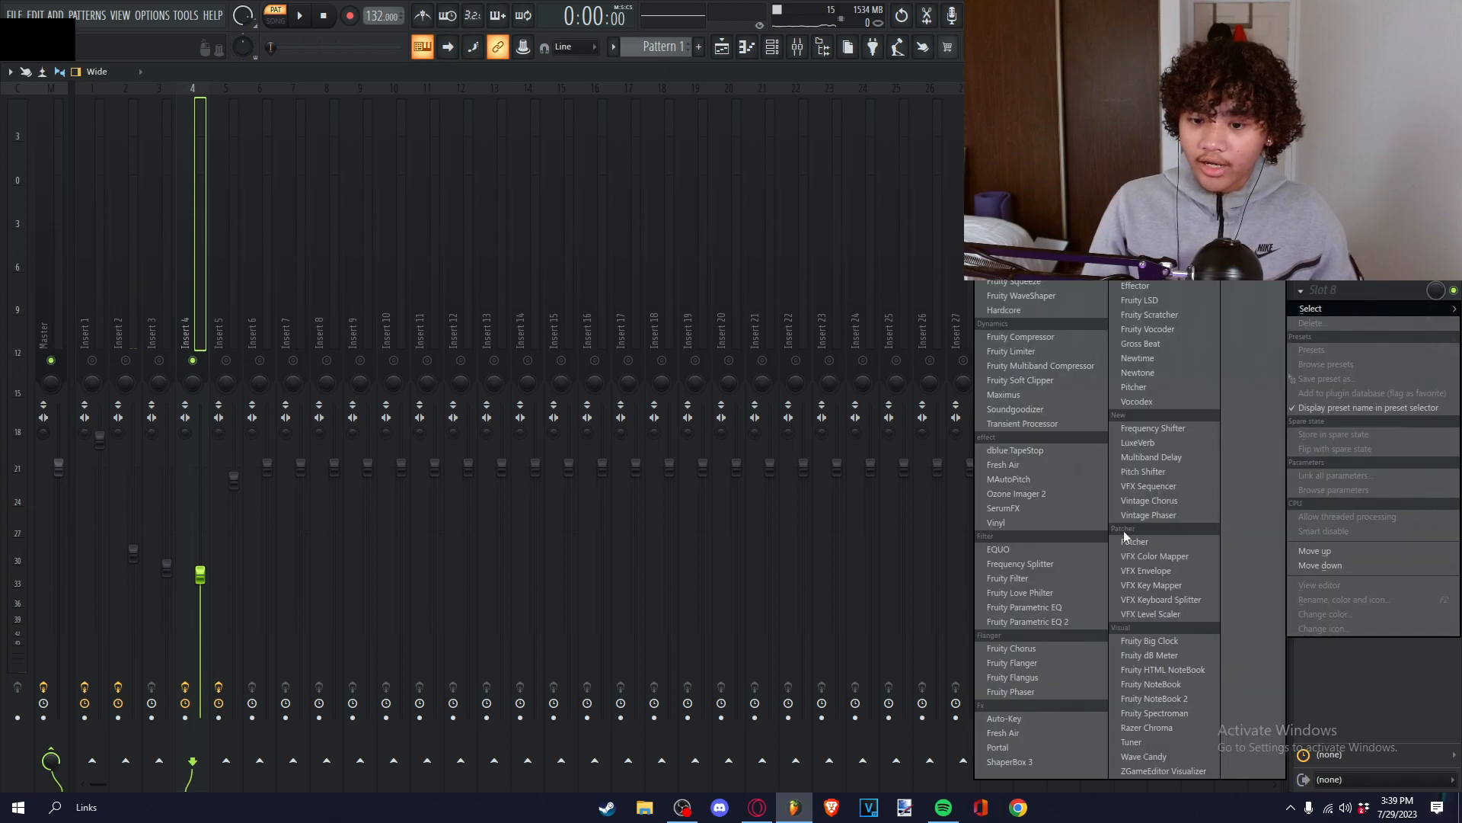
left_click(1010, 762)
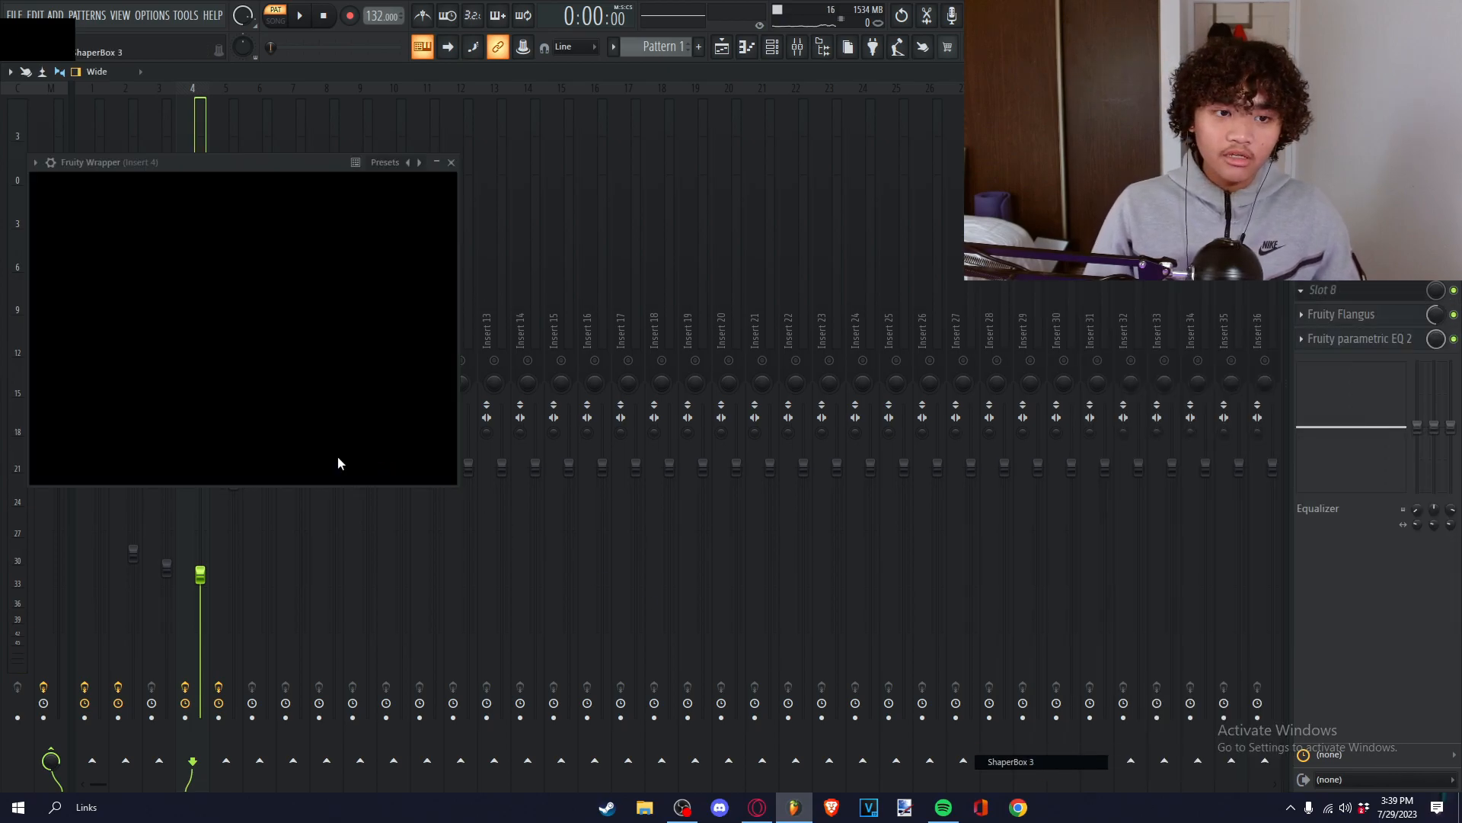
left_click(330, 541)
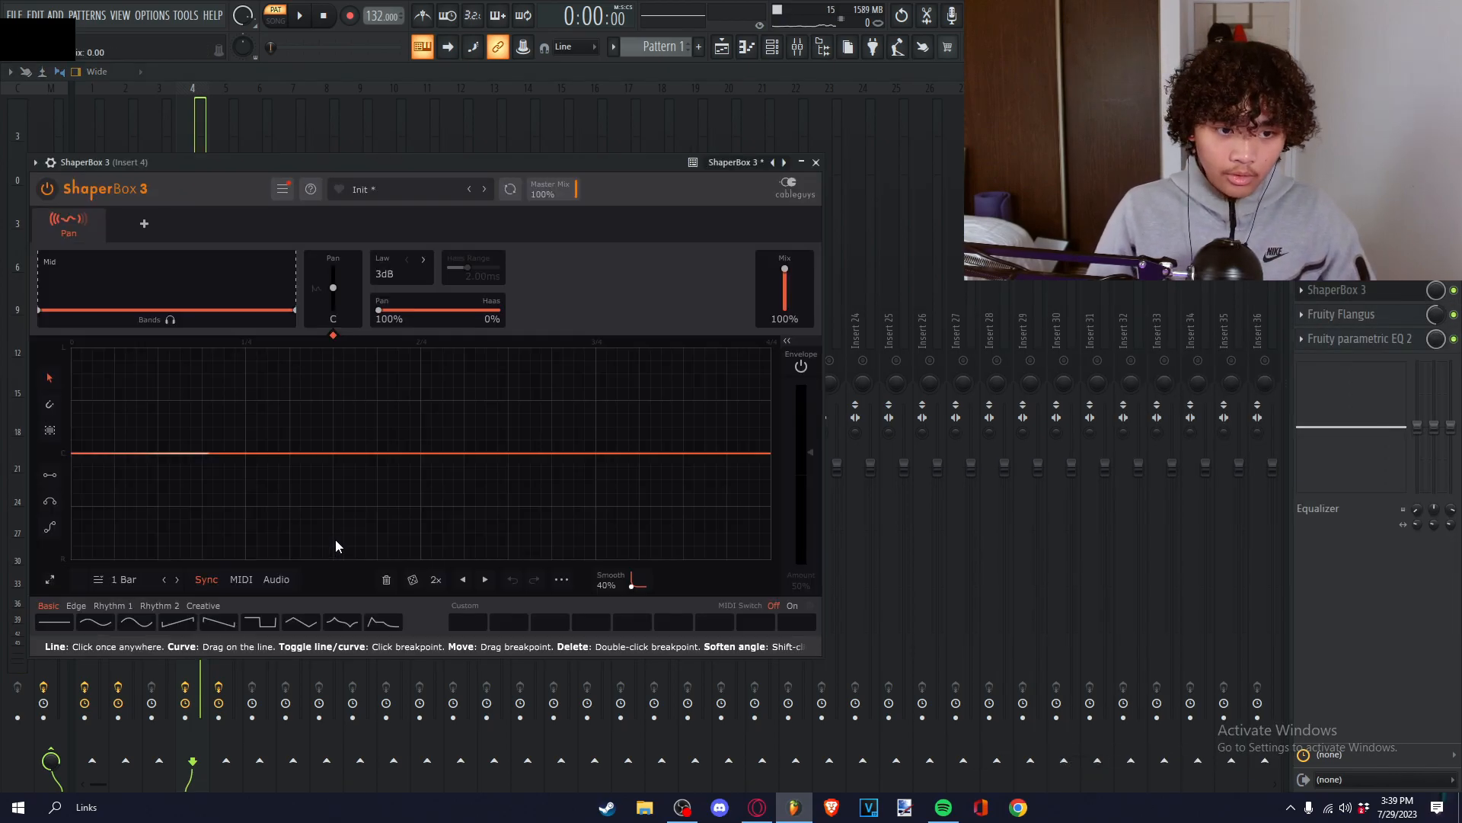
- Apply the basic sine curve to the ShaperBox 3 pan over 1 Bar and lower its mix during playback
left_click_drag(556, 163, 552, 161)
key("space")
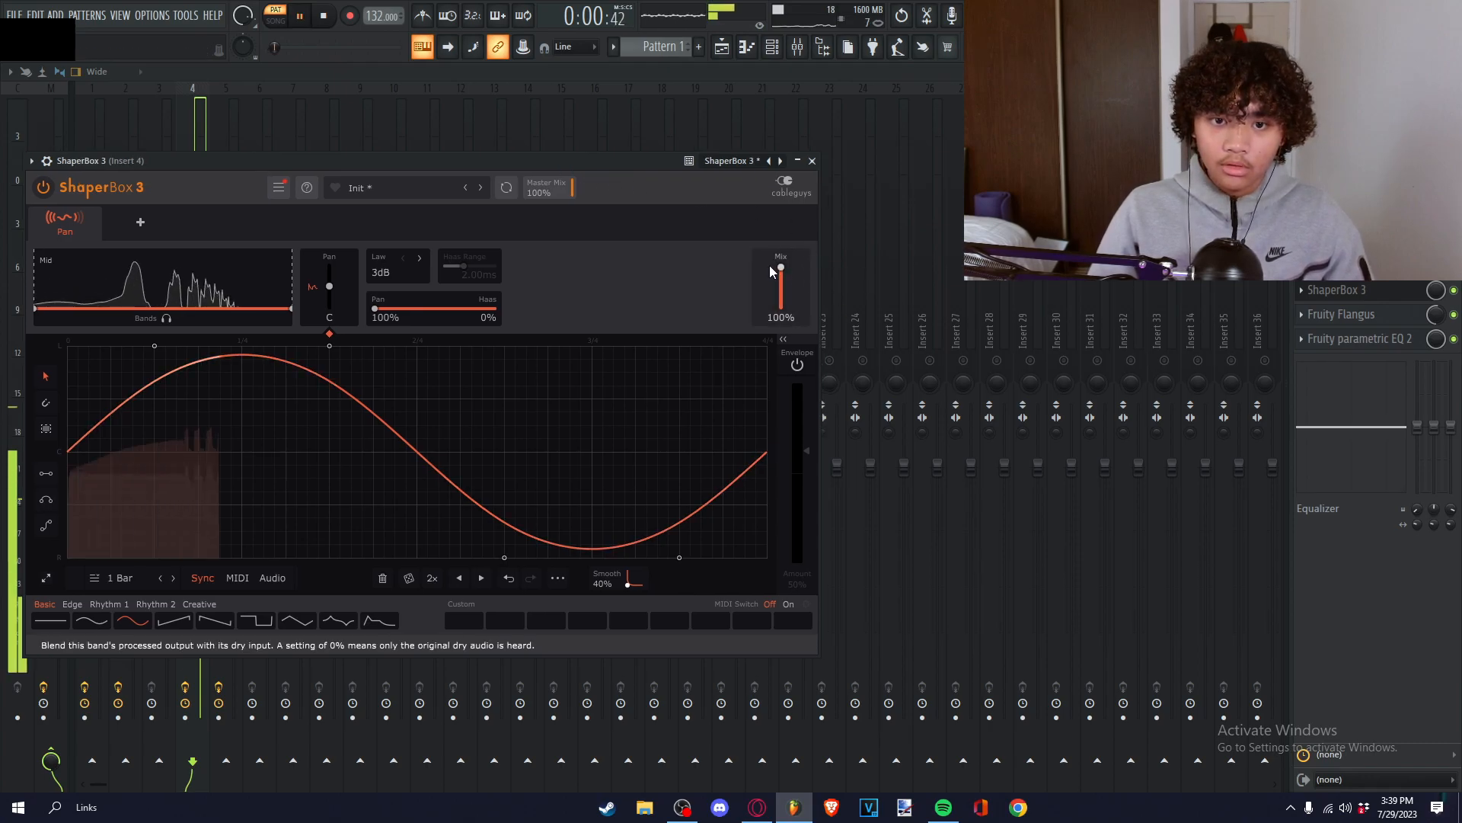
left_click_drag(781, 268, 780, 287)
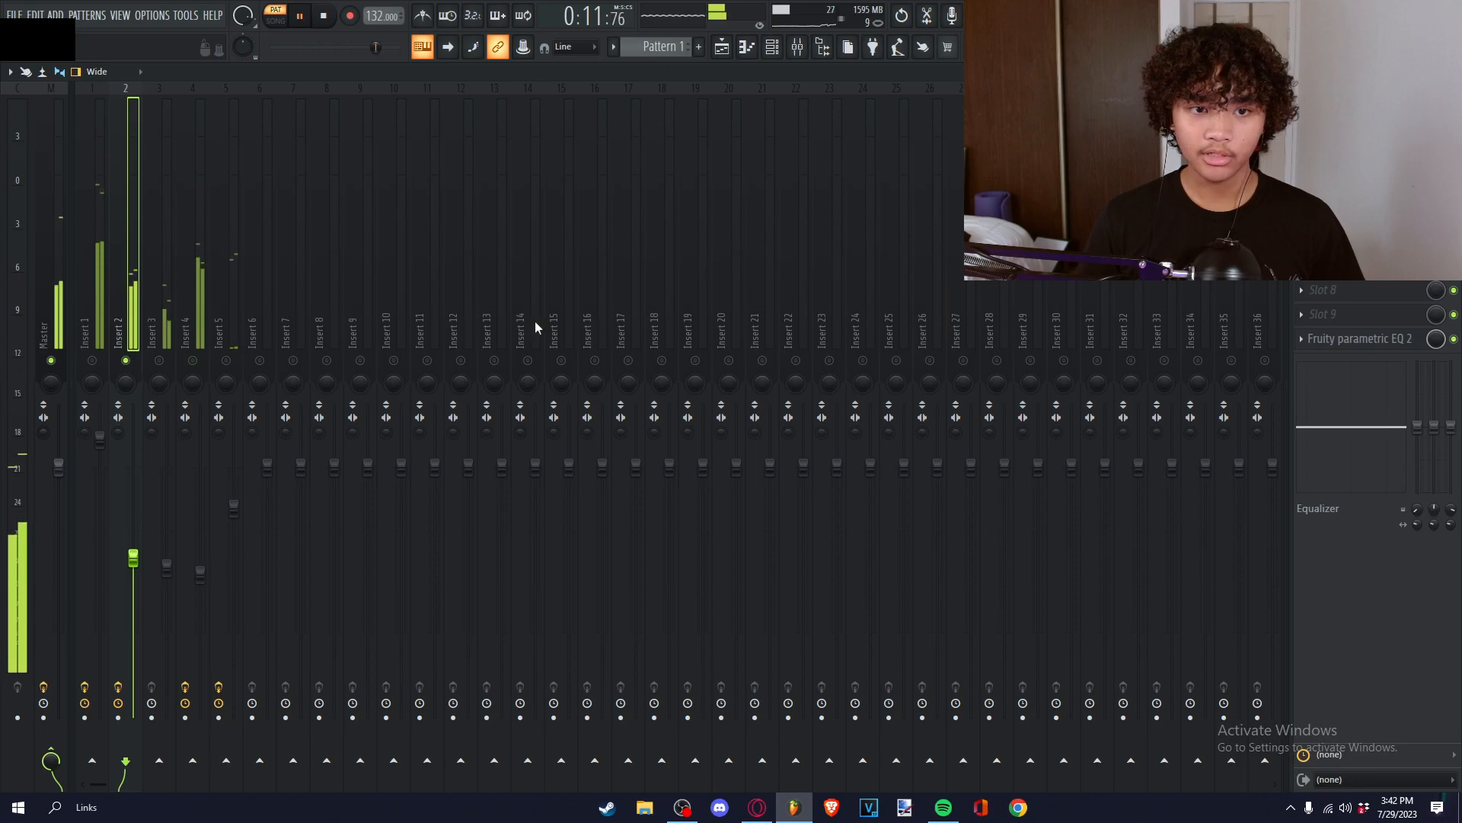
- Add Fruity PanOMatic to slot 9 of Insert 2, raise its pan LFO speed and amount, and lower the slot's mix level
key("space")
left_click(1314, 312)
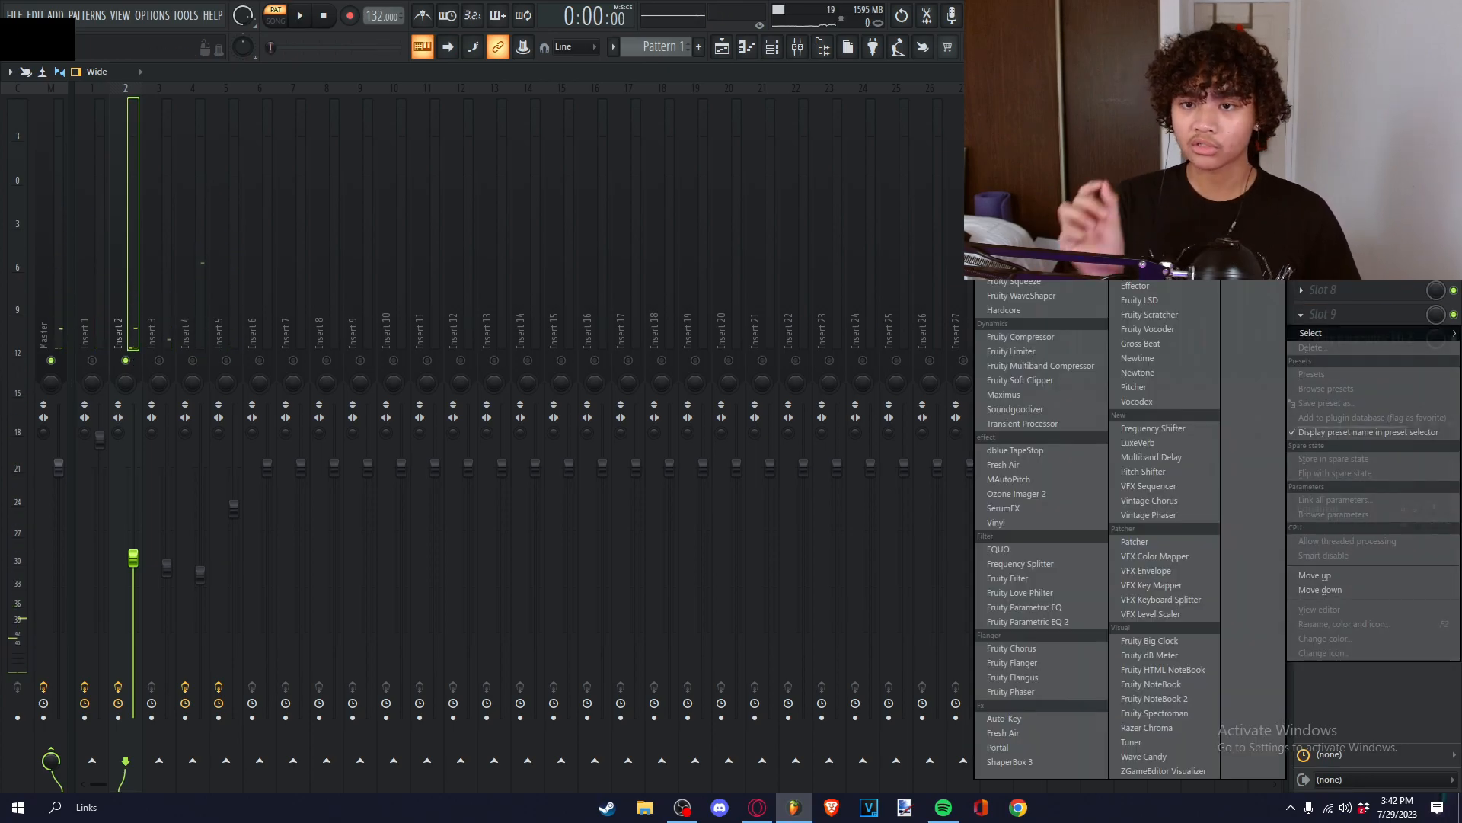
left_click(1152, 203)
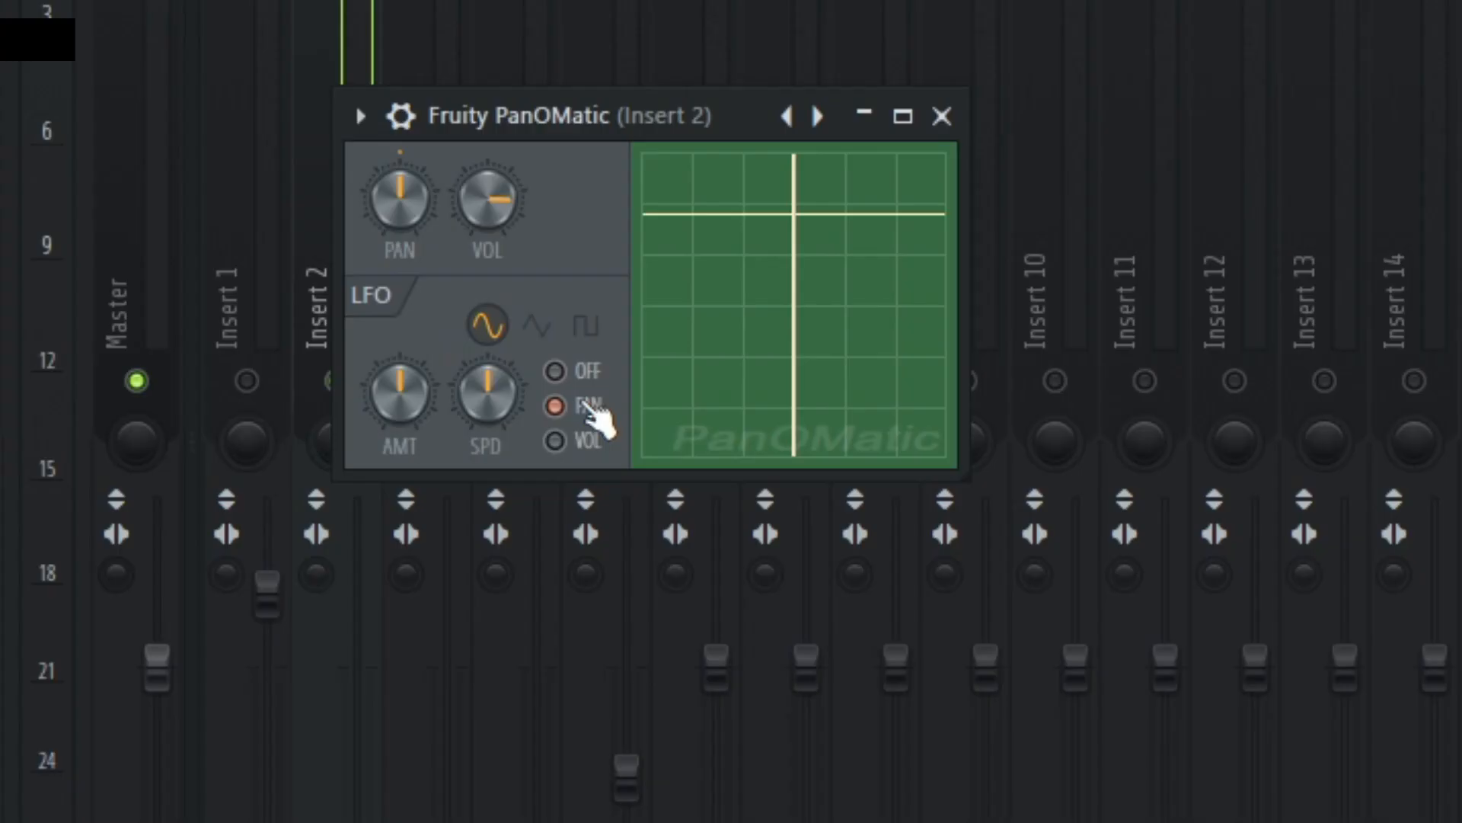
left_click_drag(506, 408, 505, 373)
left_click_drag(400, 393, 399, 346)
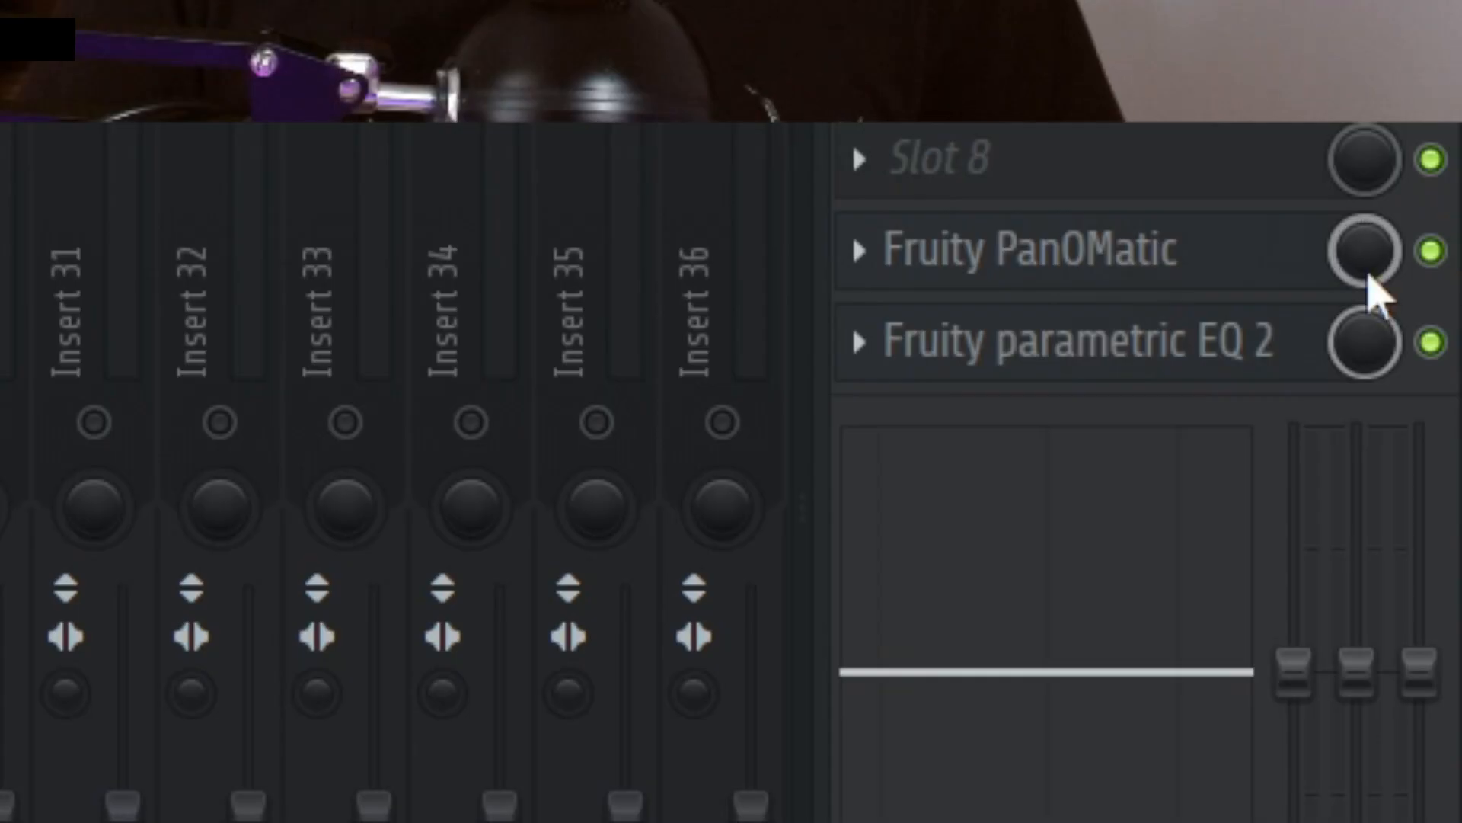
left_click_drag(1369, 280, 1369, 308)
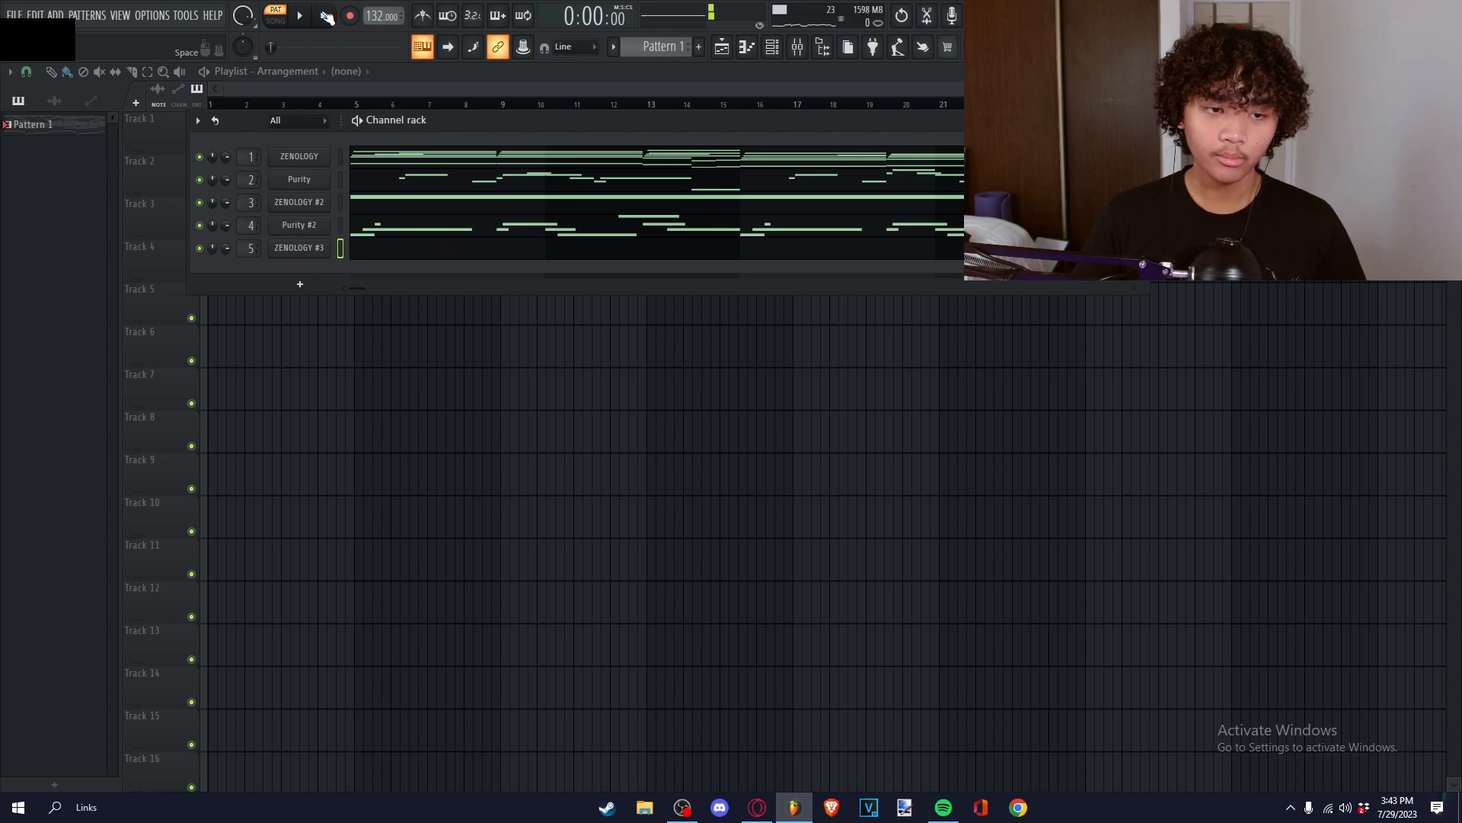
- Add another Purity instrument as channel 6 and adjust the volume of Insert 6 while the pattern plays
left_click(300, 284)
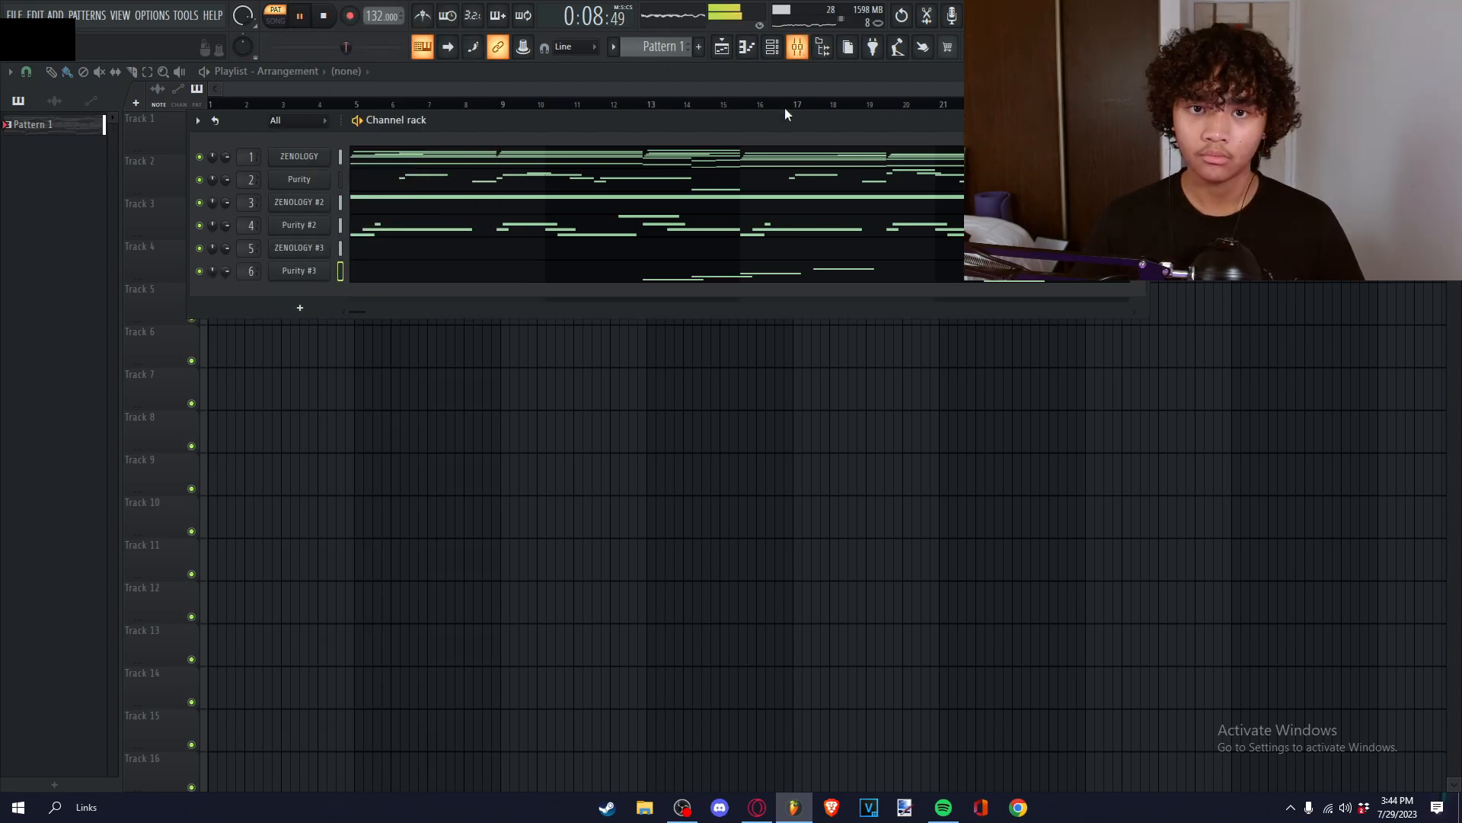
key("F9")
left_click_drag(267, 542, 267, 498)
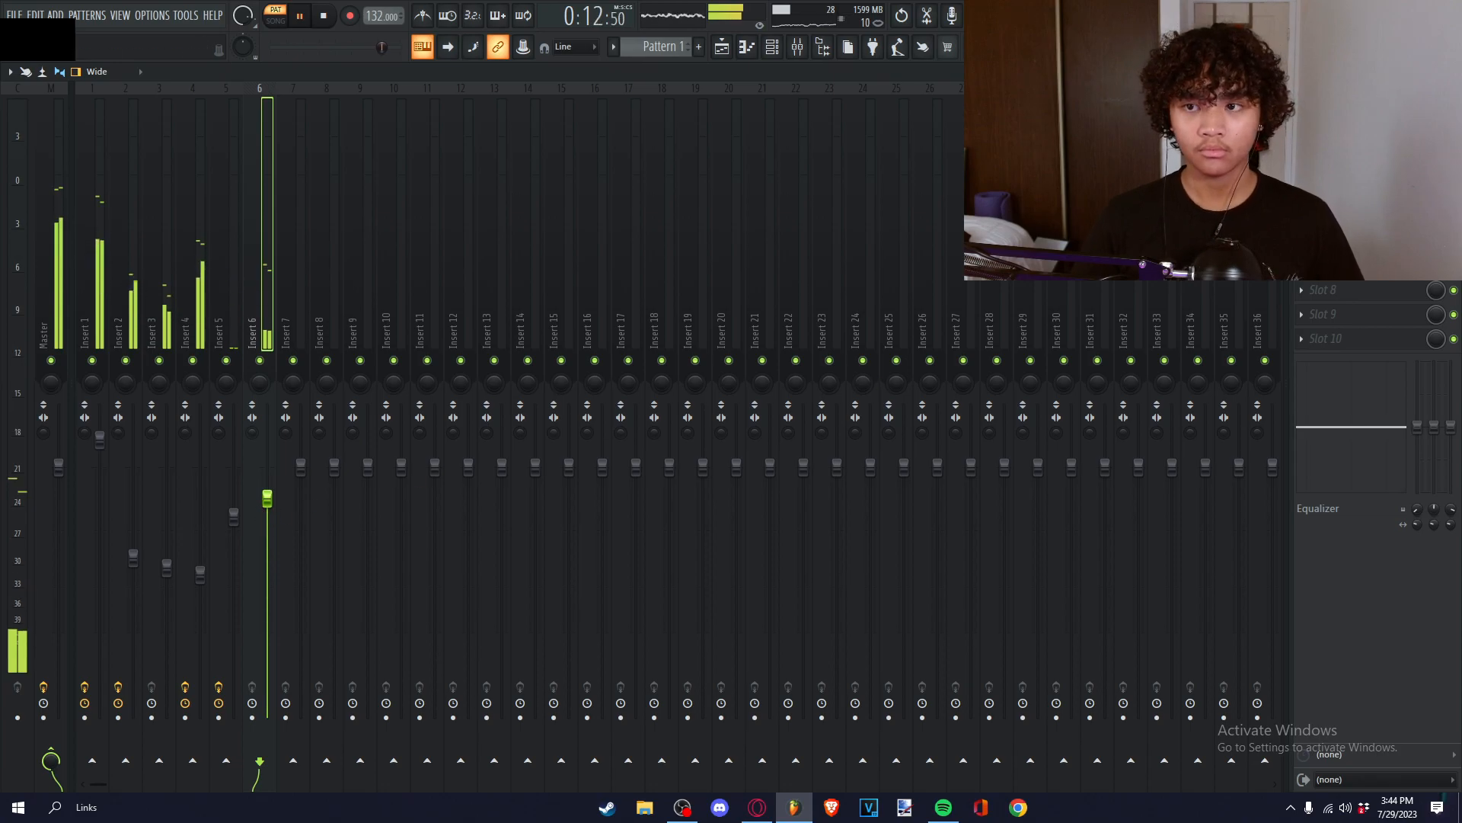
key("F9")
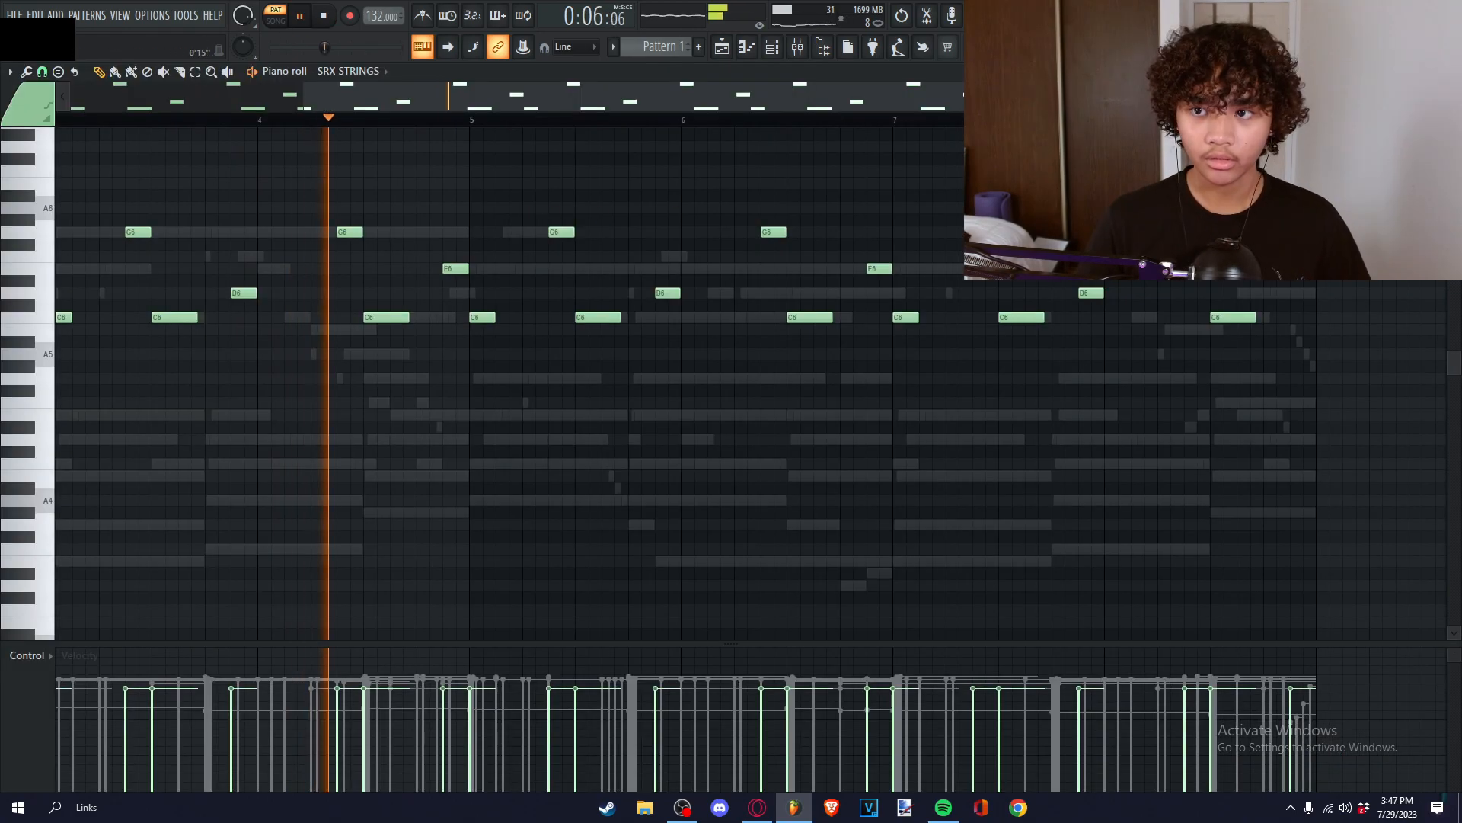
- Leave the SRX STRINGS piano roll and raise the volume fader of Insert 7
key("F7")
key("F9")
left_click_drag(301, 468, 301, 420)
- Add Fruity Parametric EQ 2 to slot 10 of Insert 7 with a low cut, a slight mid dip and band 6 at about 8130 Hz
left_click(1304, 340)
left_click(1027, 623)
left_click_drag(99, 291, 158, 383)
scroll(267, 315, "down", 4)
left_click_drag(227, 291, 366, 294)
scroll(268, 315, "up", 4)
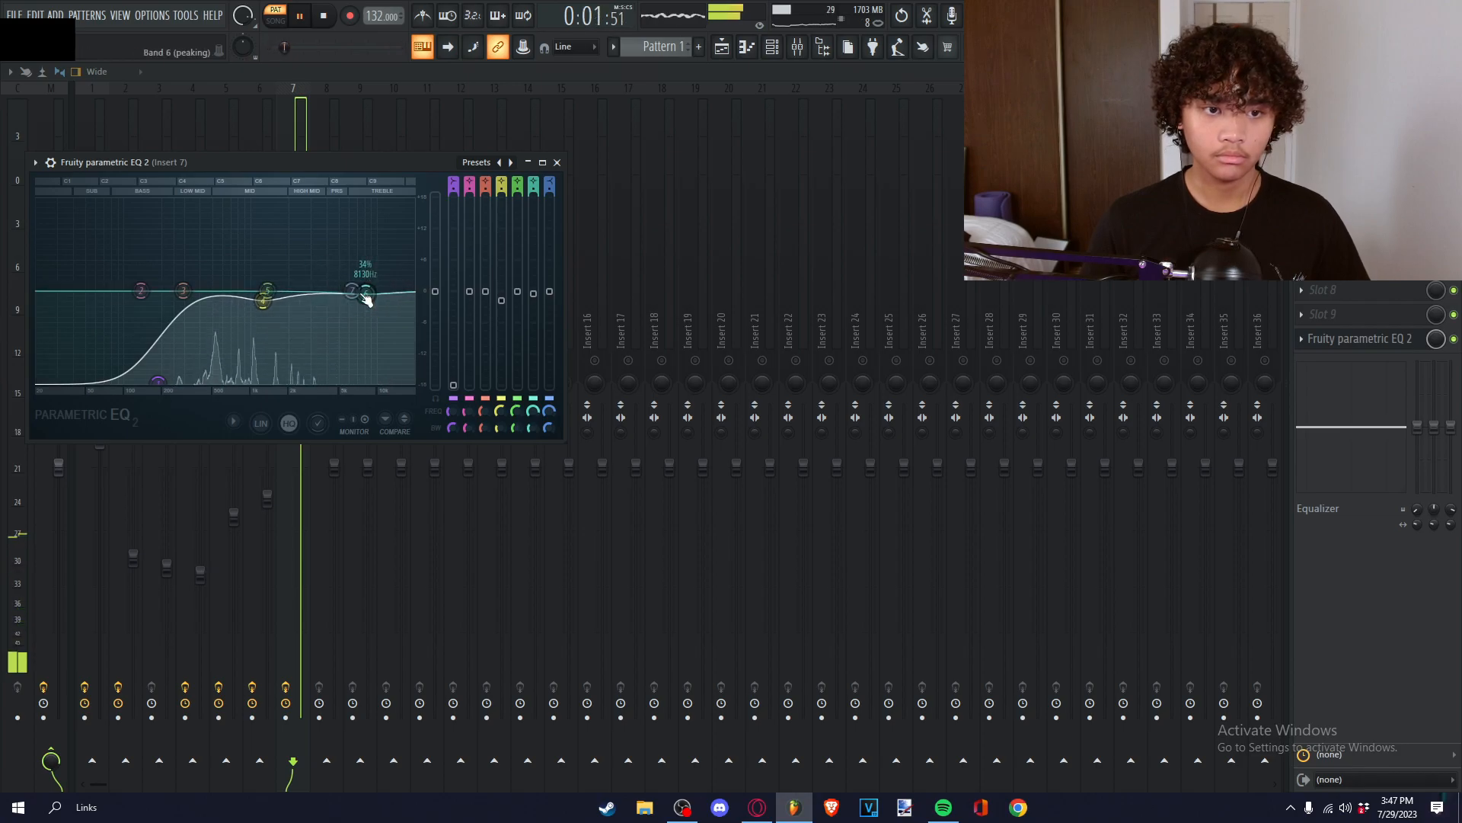
- Select the Master track in the mixer and open its Fresh Air effect
left_click(58, 295)
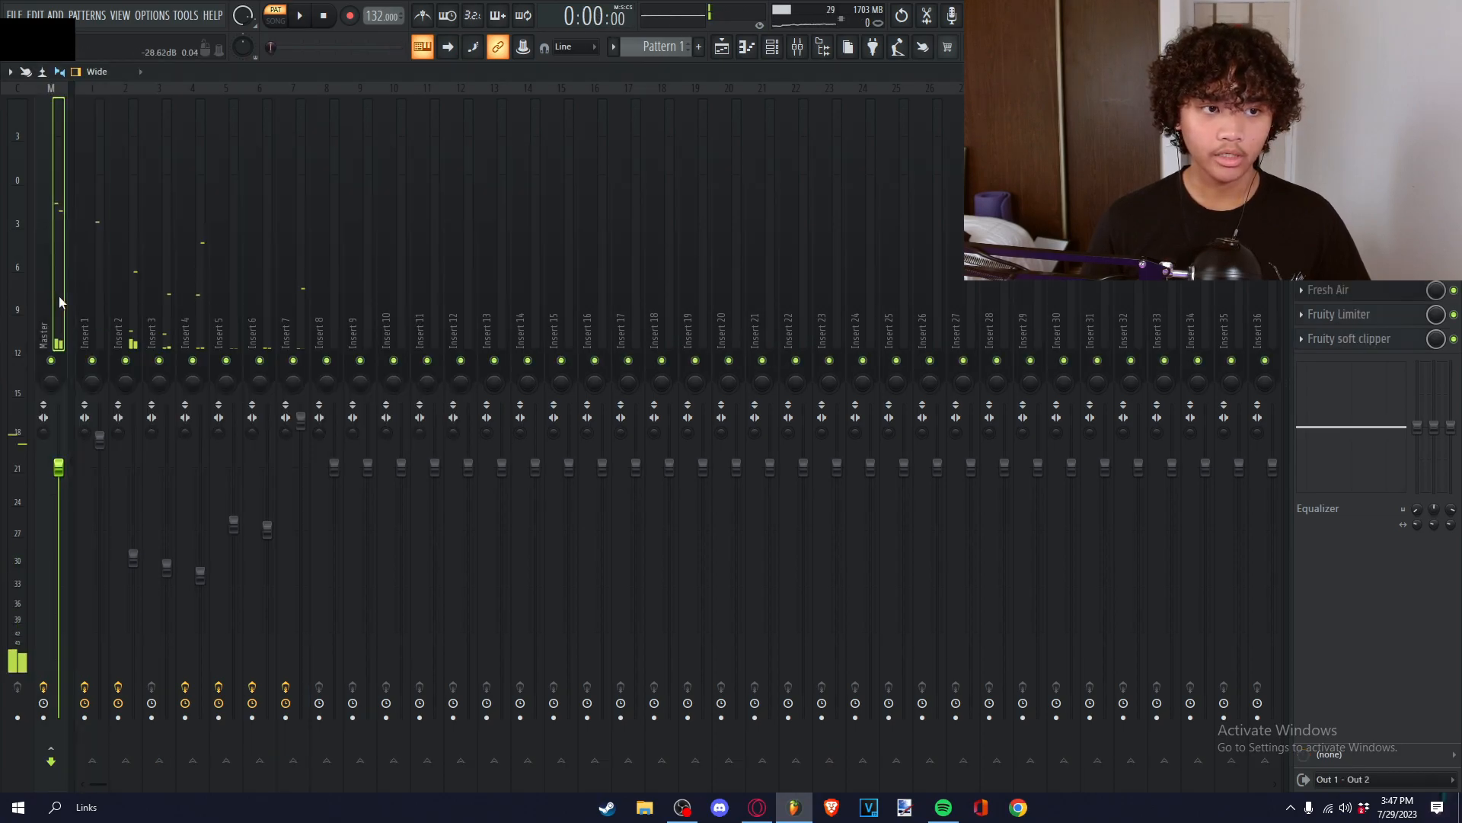
key("F9")
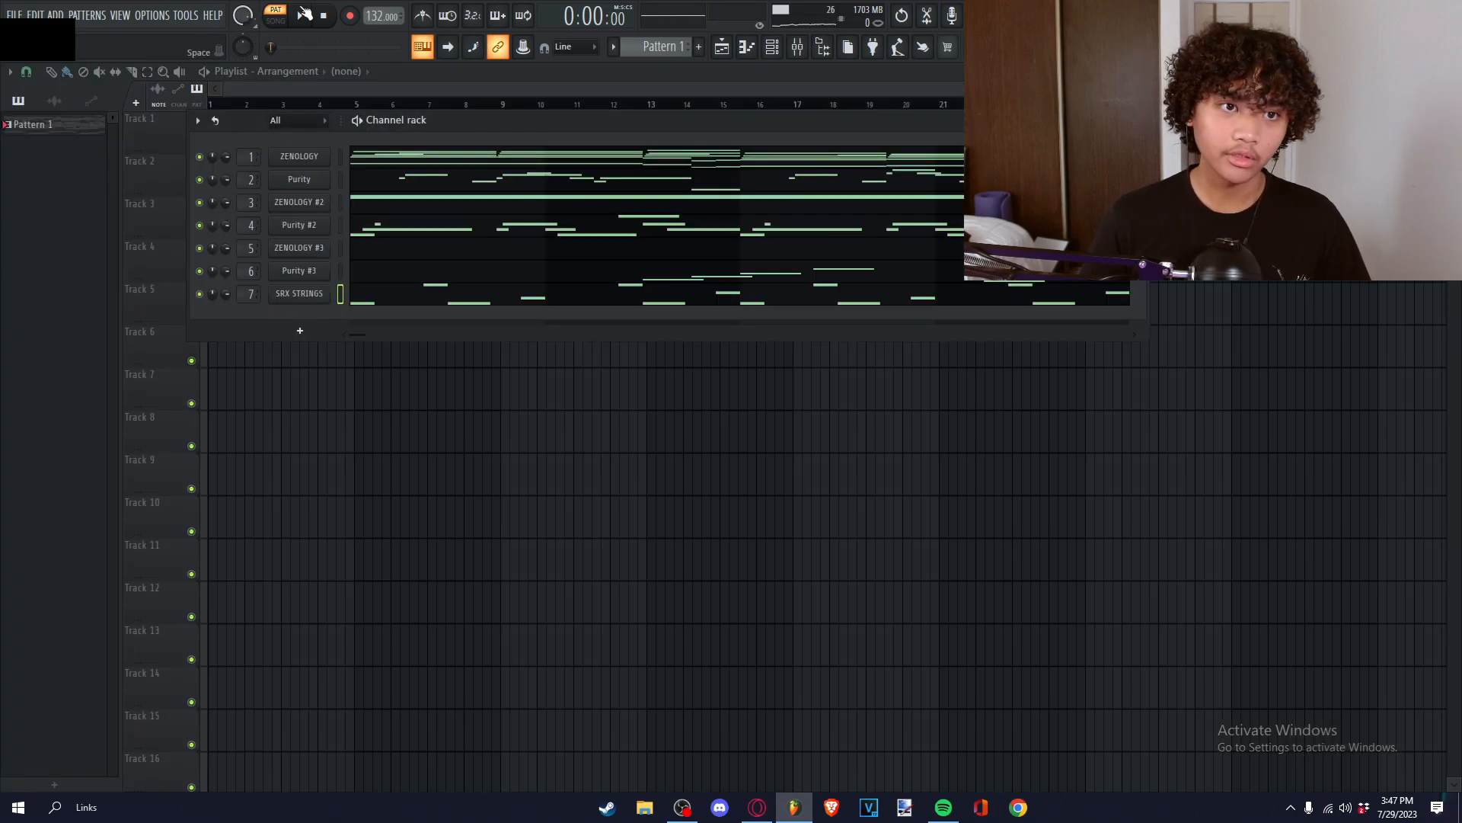
key("F9")
key("F9")
key("F9")
left_click(1329, 290)
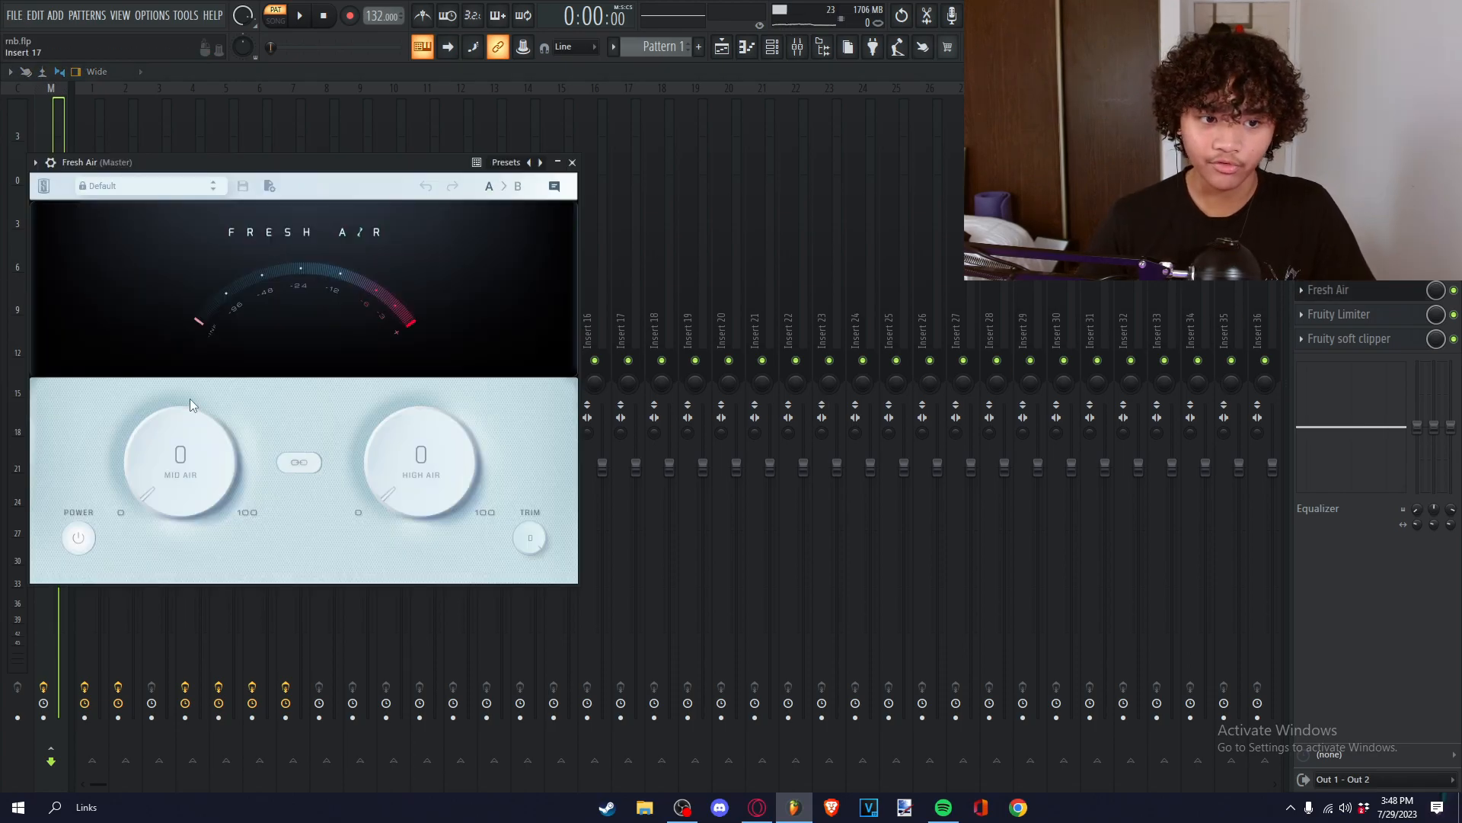
- Set Fresh Air's Mid Air to 14 and High Air to 10 with both knobs linked, and play the pattern
mouse_move(200, 470)
left_mouse_down()
mouse_move(195, 410)
mouse_move(199, 445)
left_mouse_up()
left_click(299, 463)
left_click_drag(423, 453, 427, 468)
left_click(297, 470)
left_click_drag(183, 457, 177, 477)
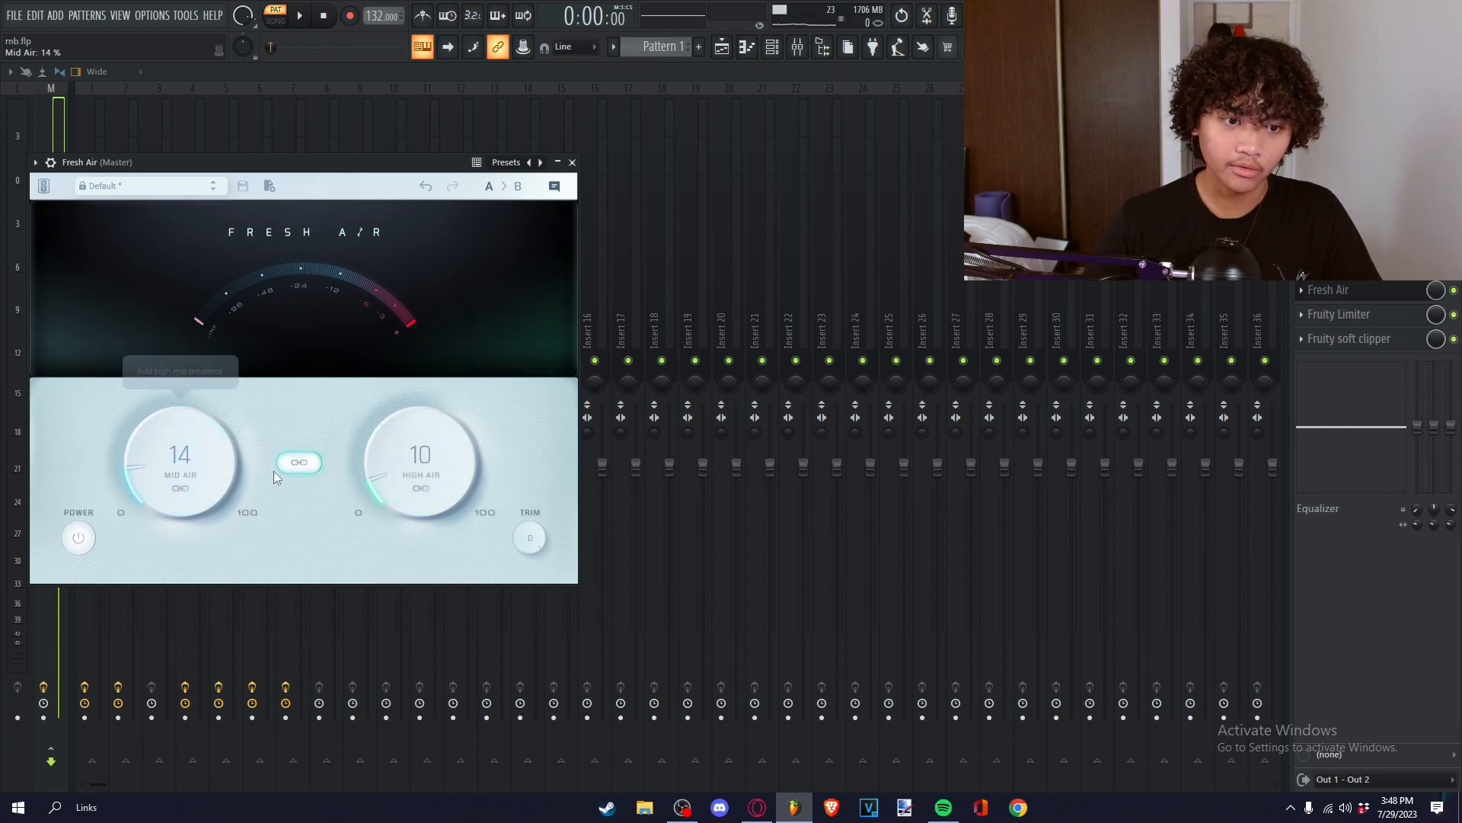
left_click(572, 162)
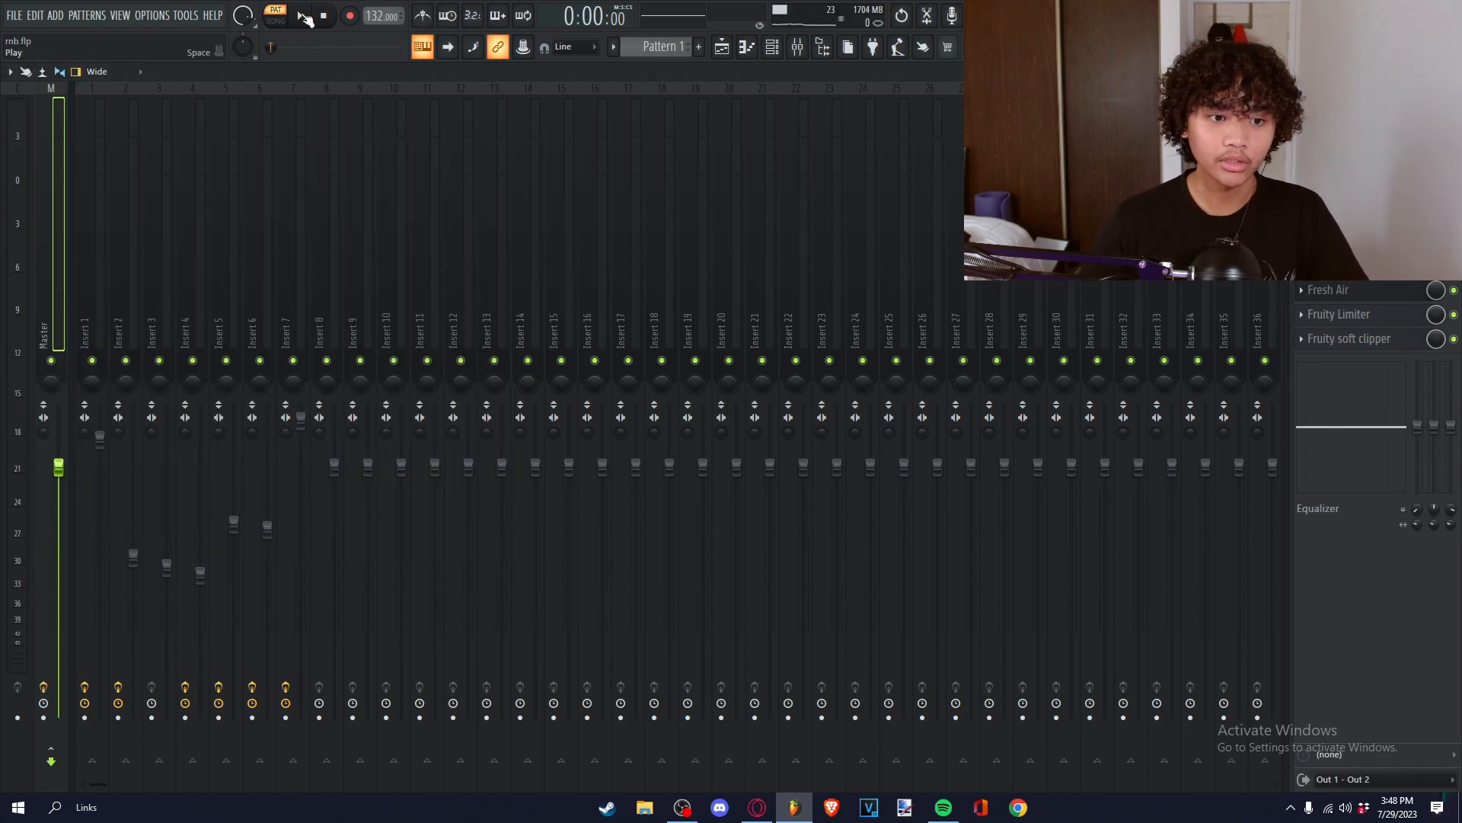
left_click(303, 16)
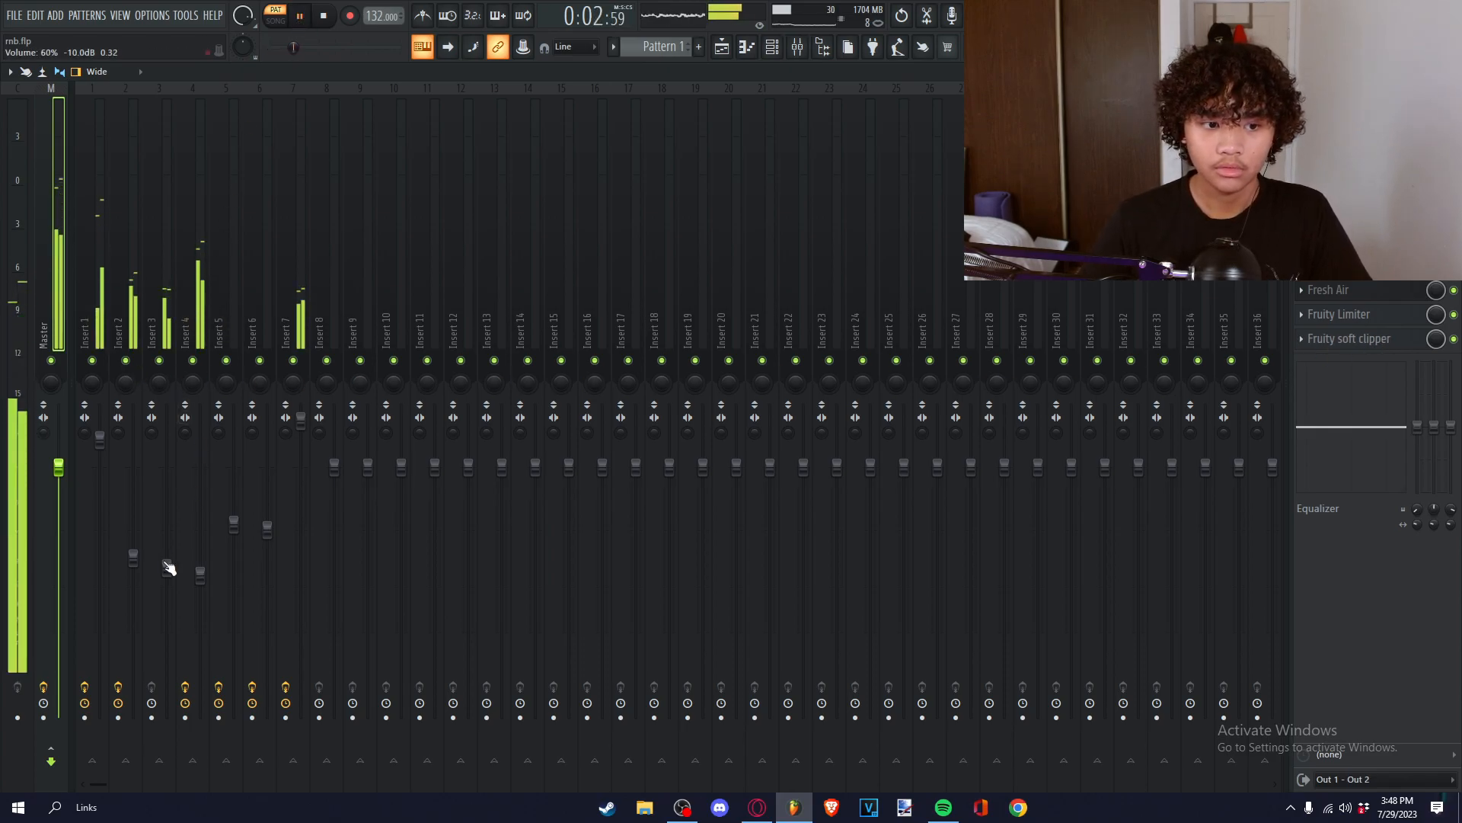
- Open Fresh Air on the Master track, link its two knobs and set Mid Air to 13 and High Air to 8
left_click(1340, 290)
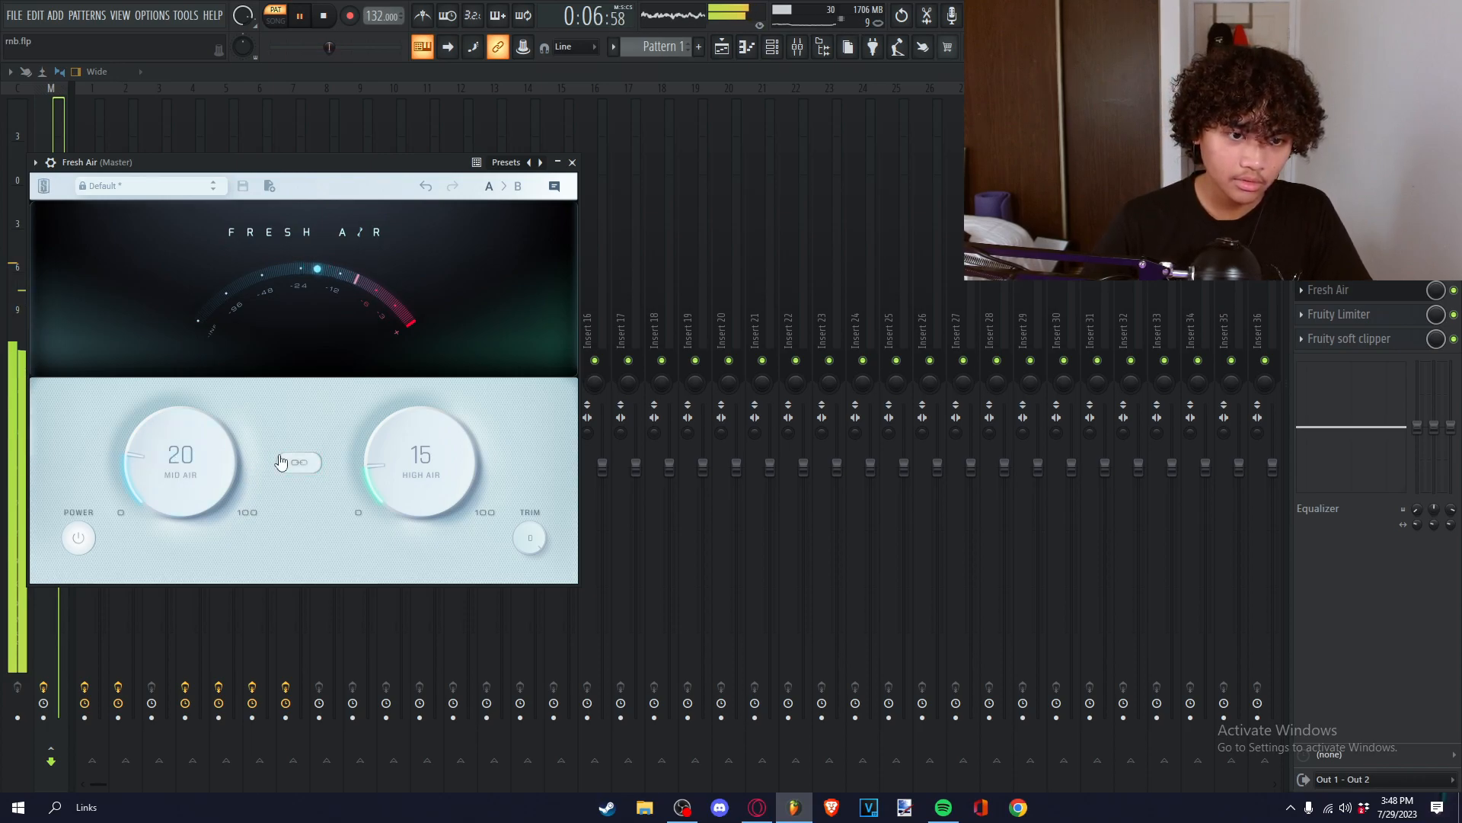
left_click(302, 463)
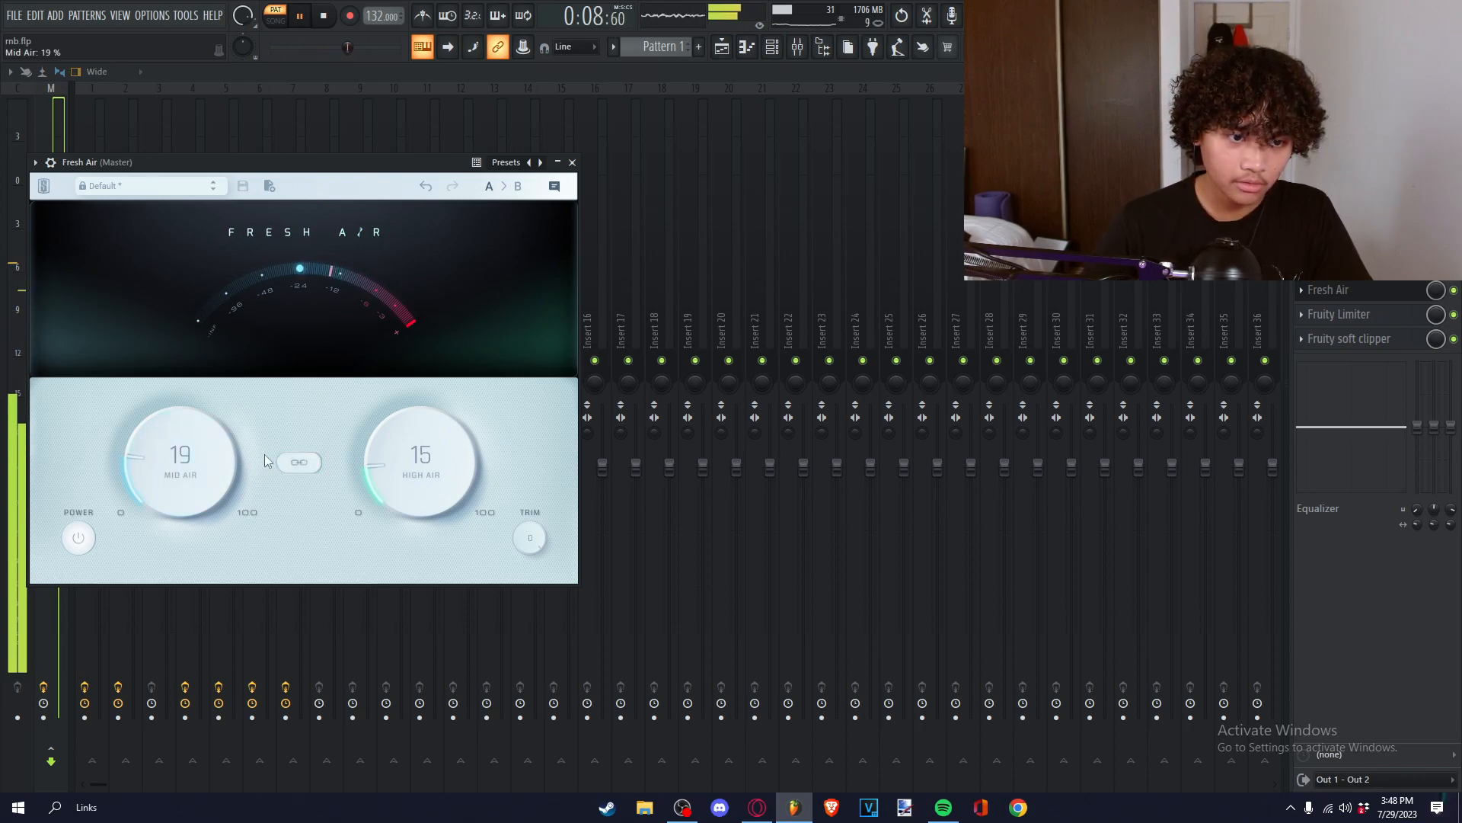
left_click(299, 461)
left_click_drag(172, 459, 196, 477)
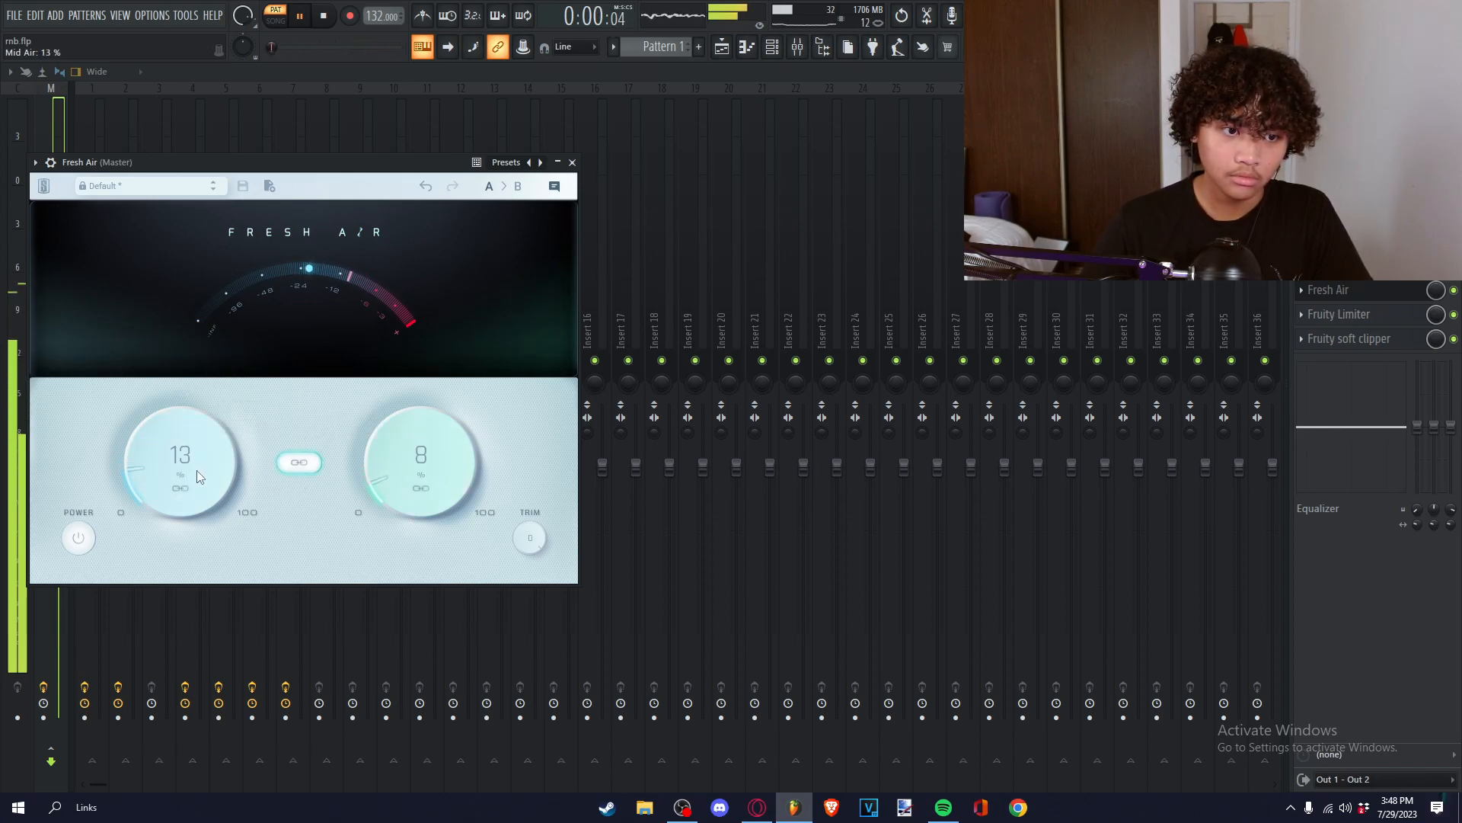
left_click(573, 162)
- Solo Insert 2, select it and open its Fruity Parametric EQ 2 to check the EQ
right_click(126, 360)
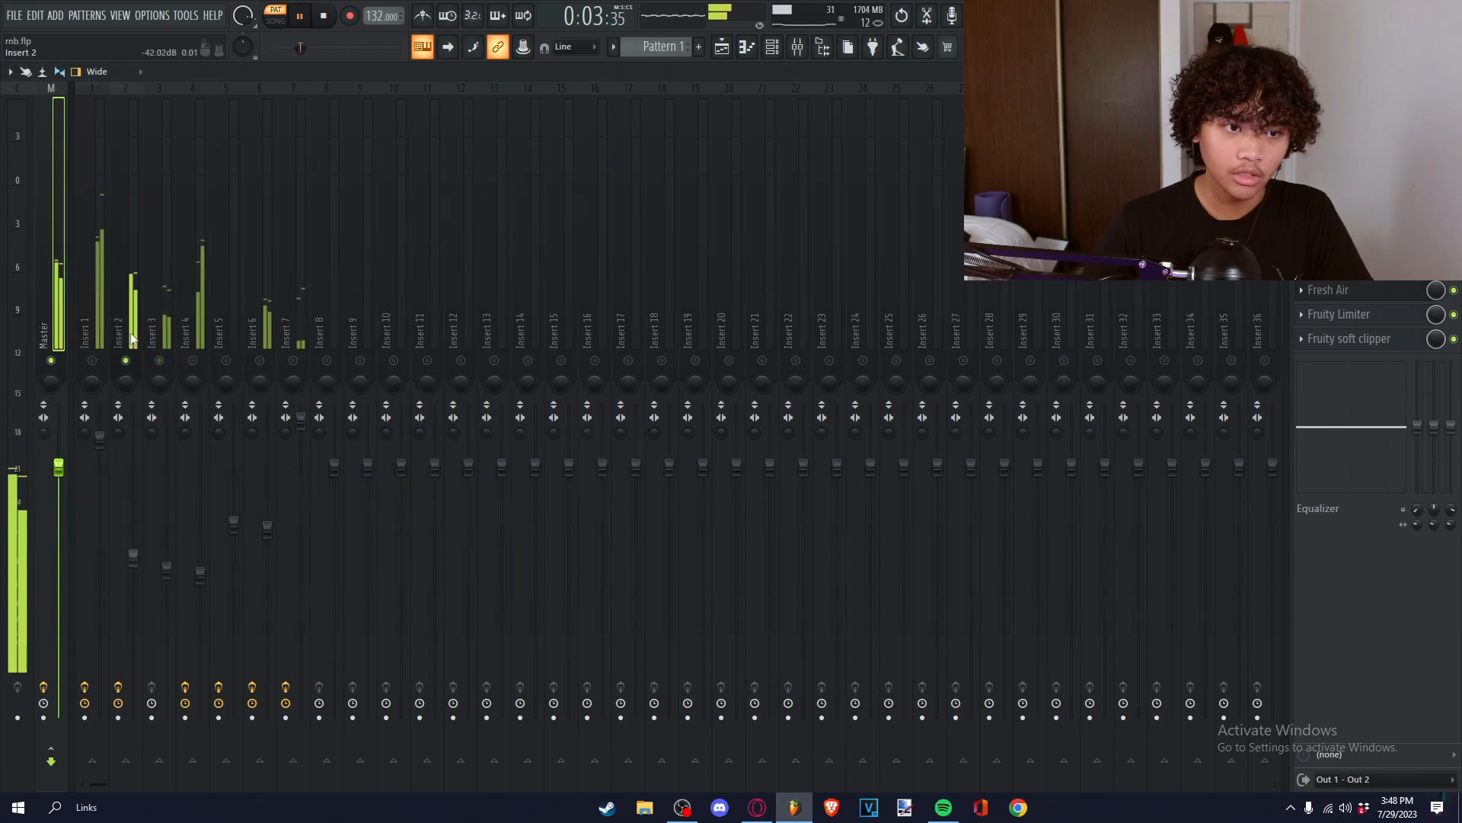
left_click(131, 338)
left_click(1371, 339)
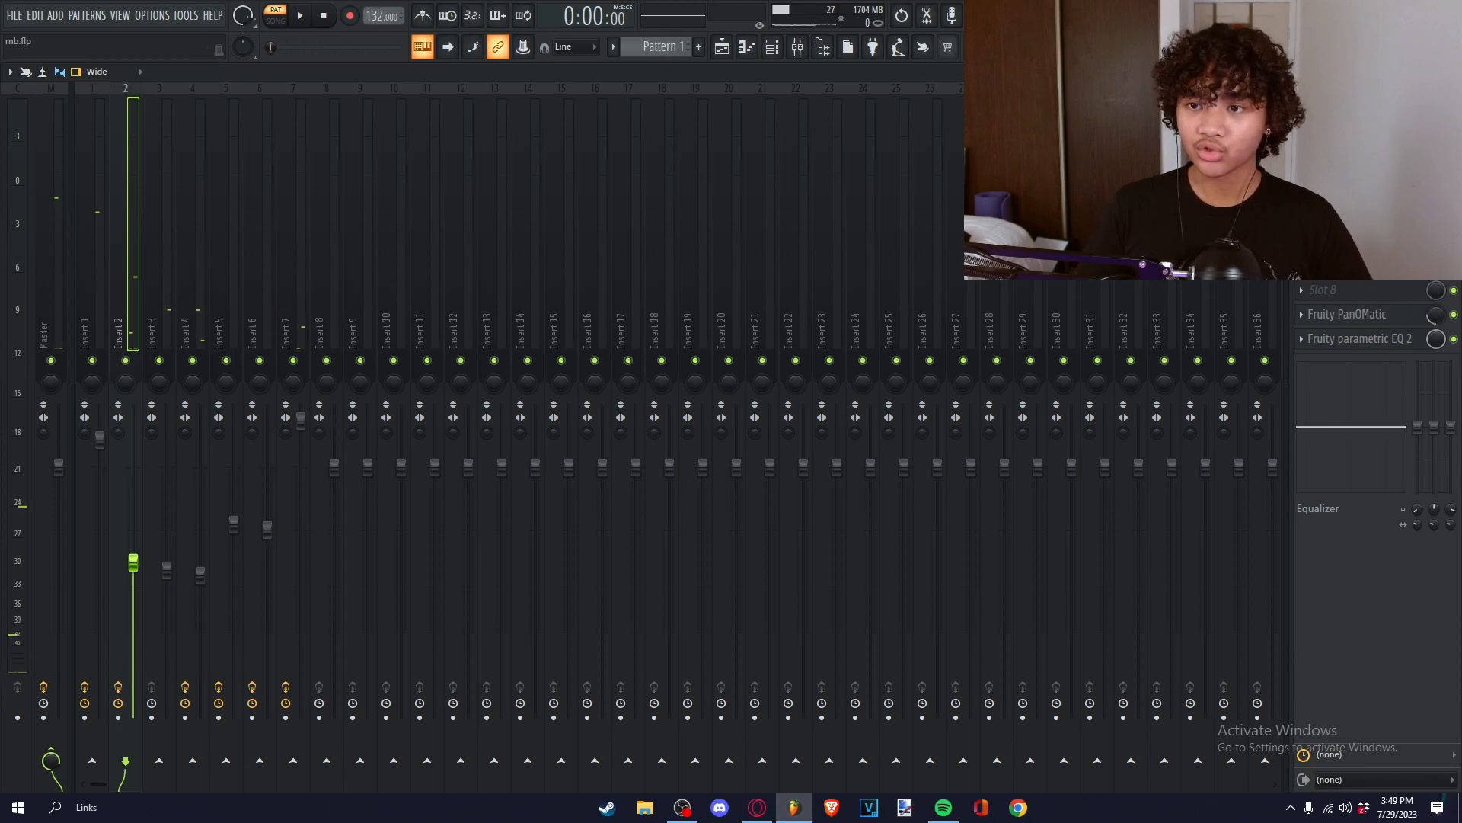
- Select the Master track and try its stereo separation in both directions
left_click(41, 295)
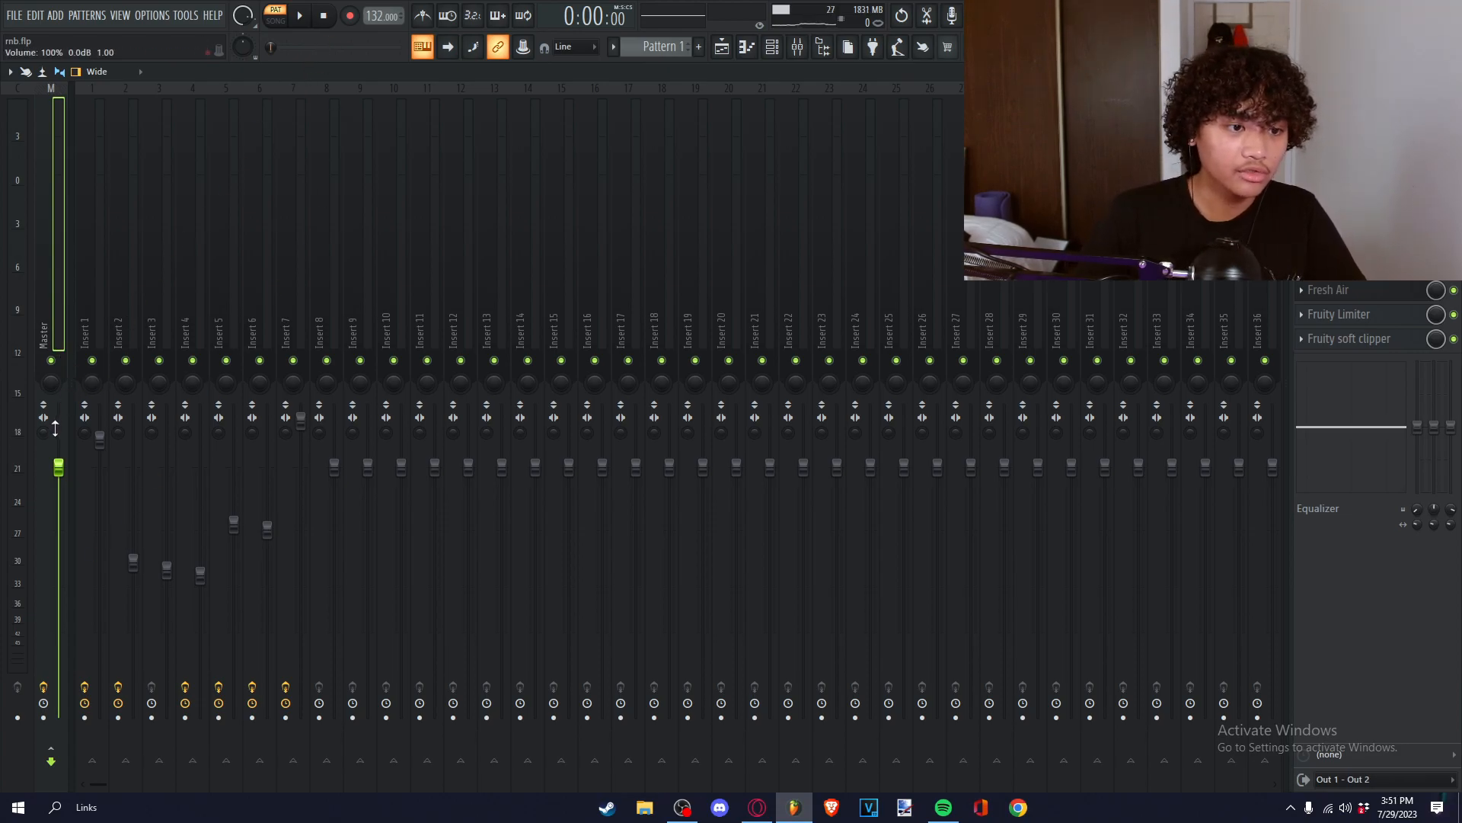
left_click_drag(44, 434, 44, 358)
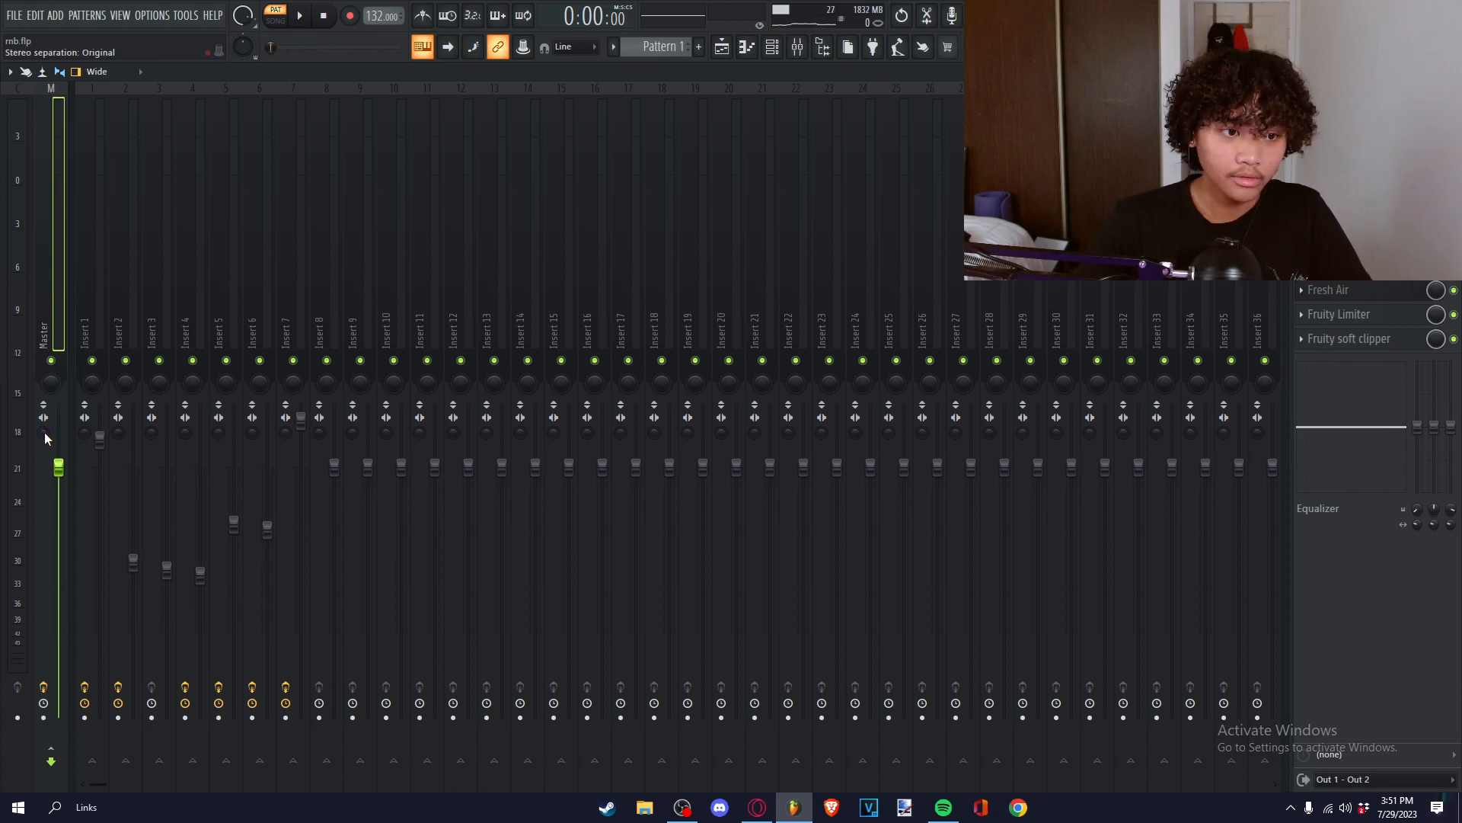
left_click_drag(45, 432, 44, 502)
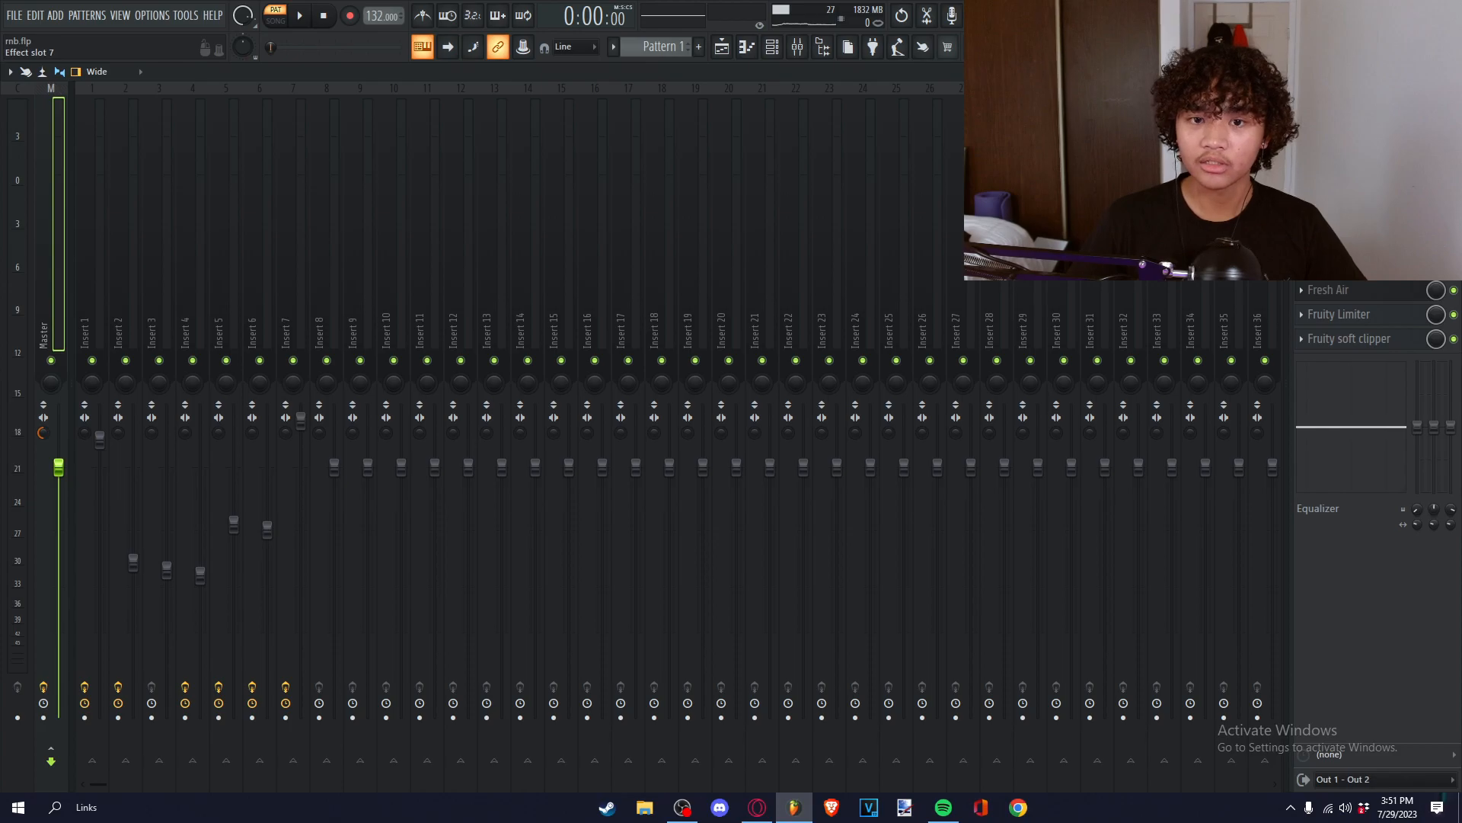
- Play the pattern with Ozone Imager 2 open on the Master and check the stereo image with Width at -100%
left_click(1341, 265)
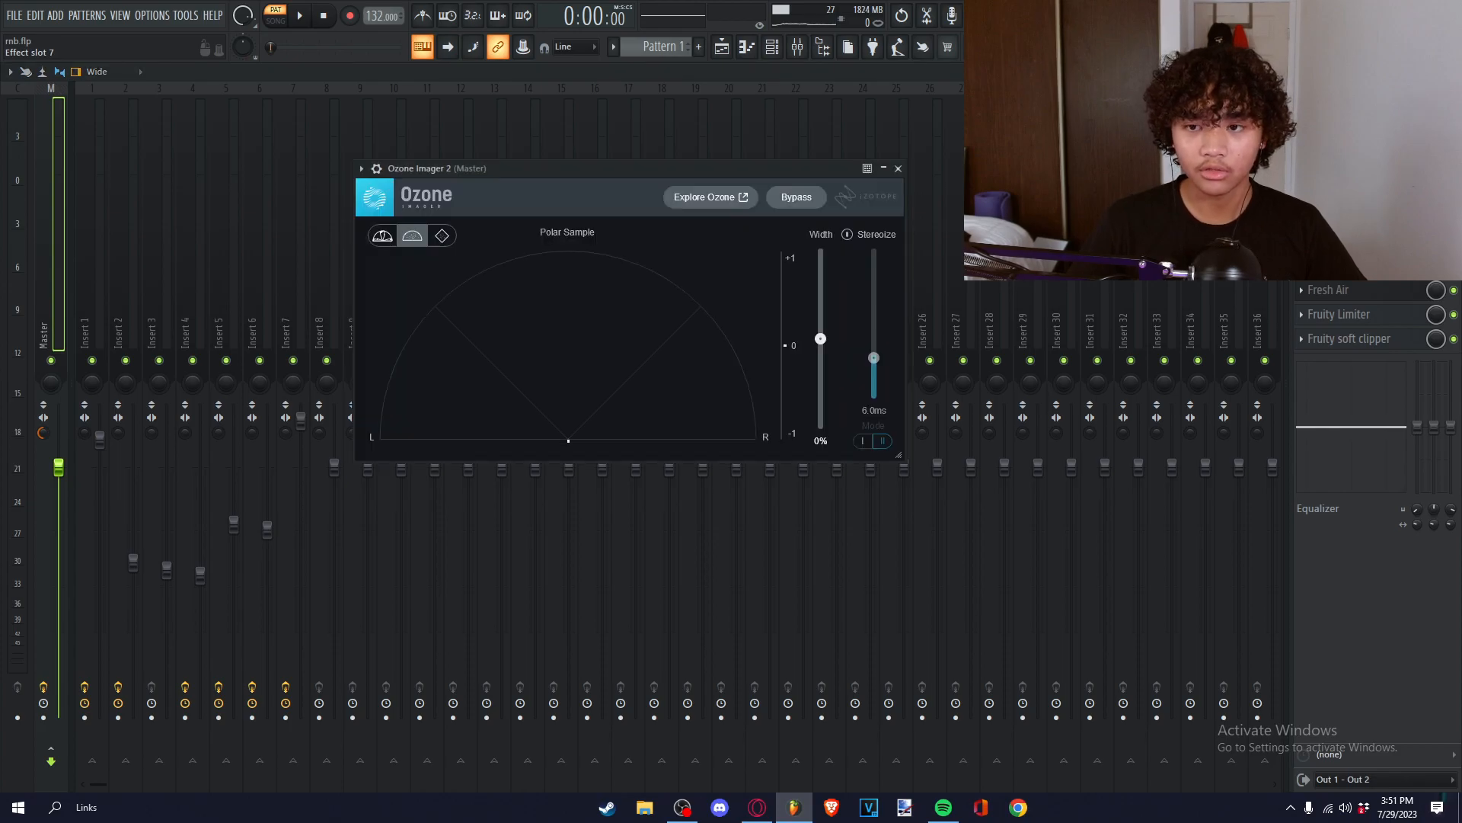
left_click(301, 16)
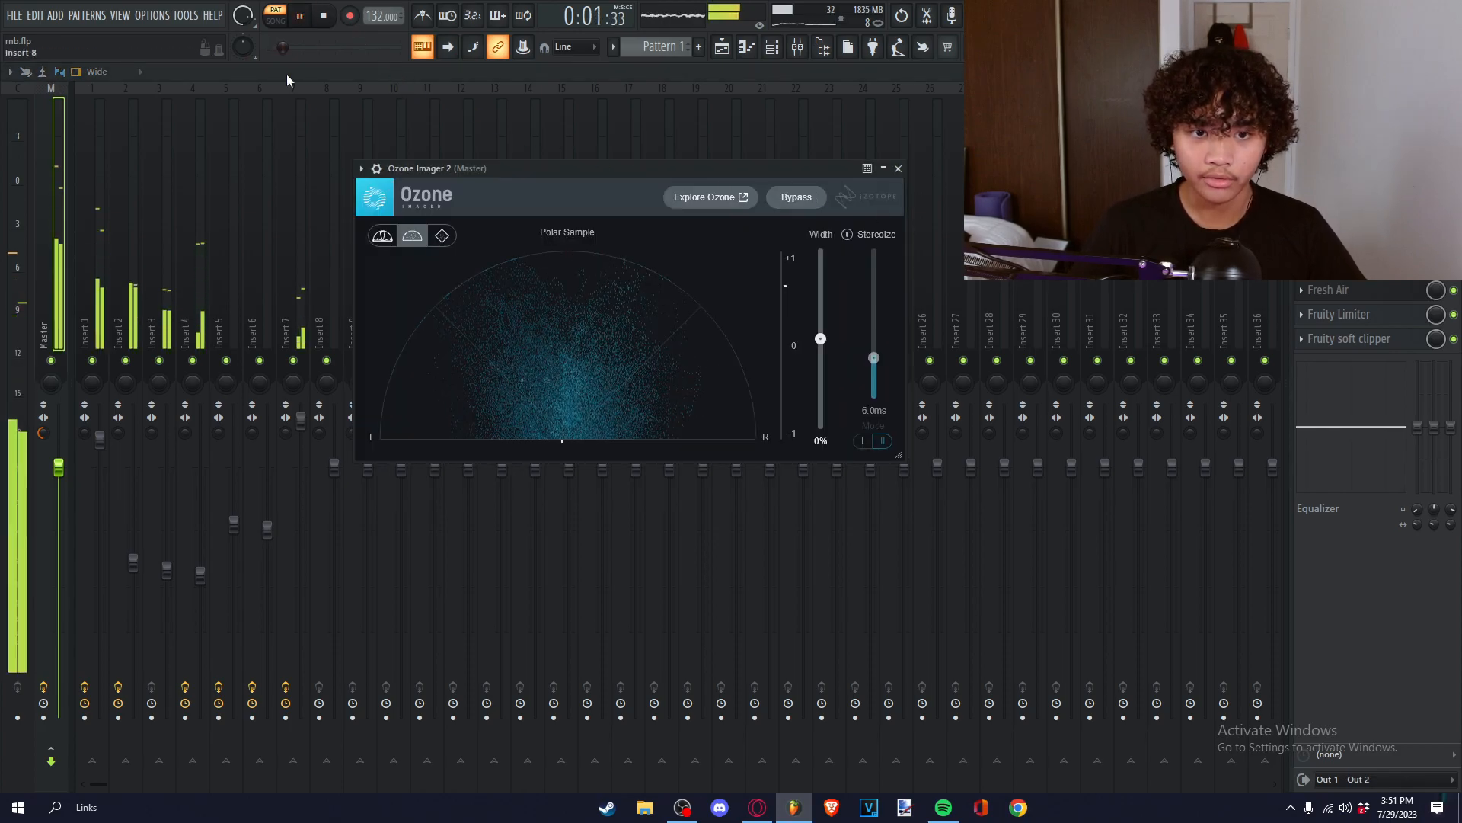
key("space")
key("space")
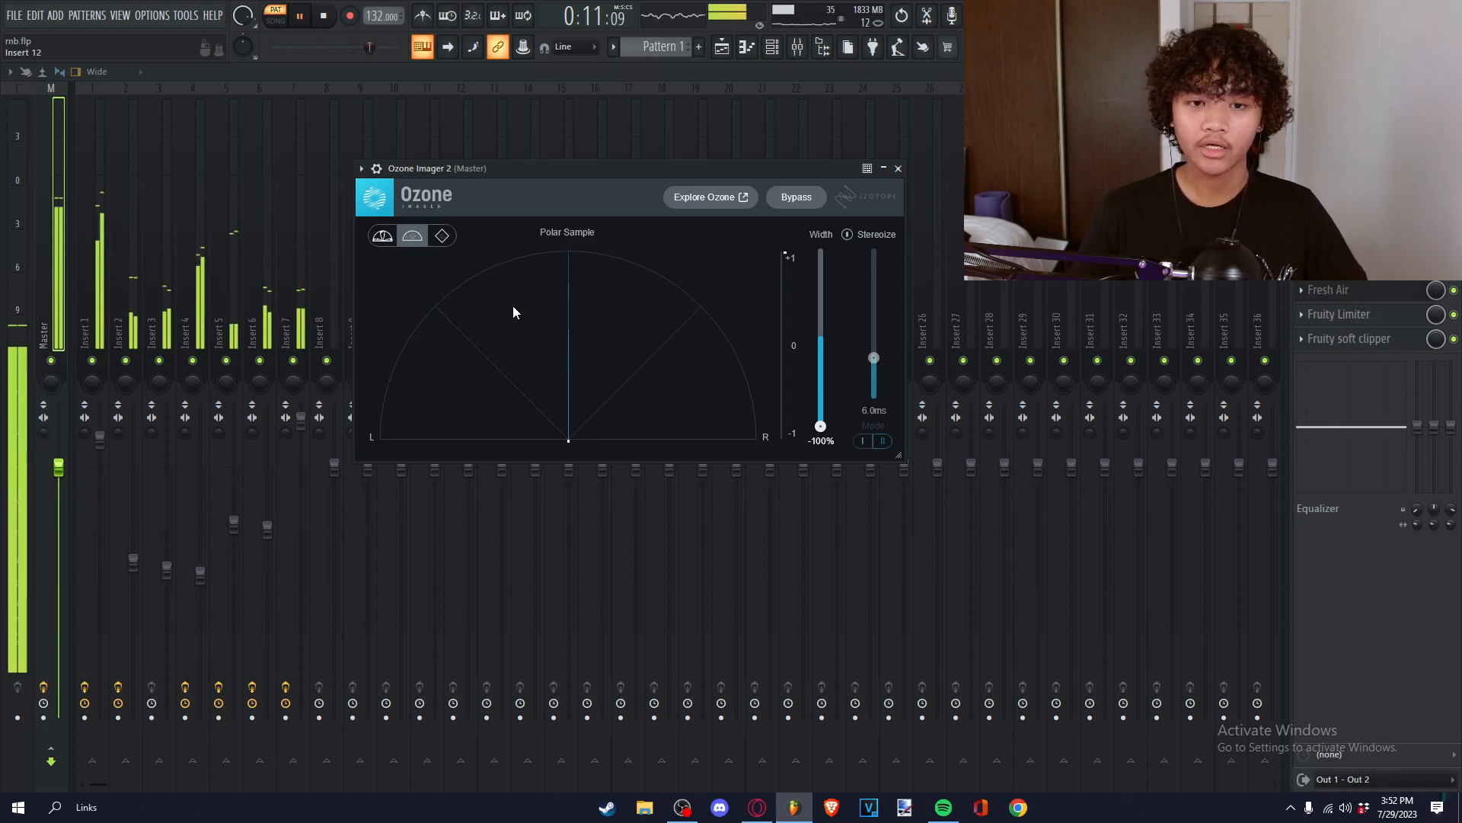
key("space")
left_click(898, 168)
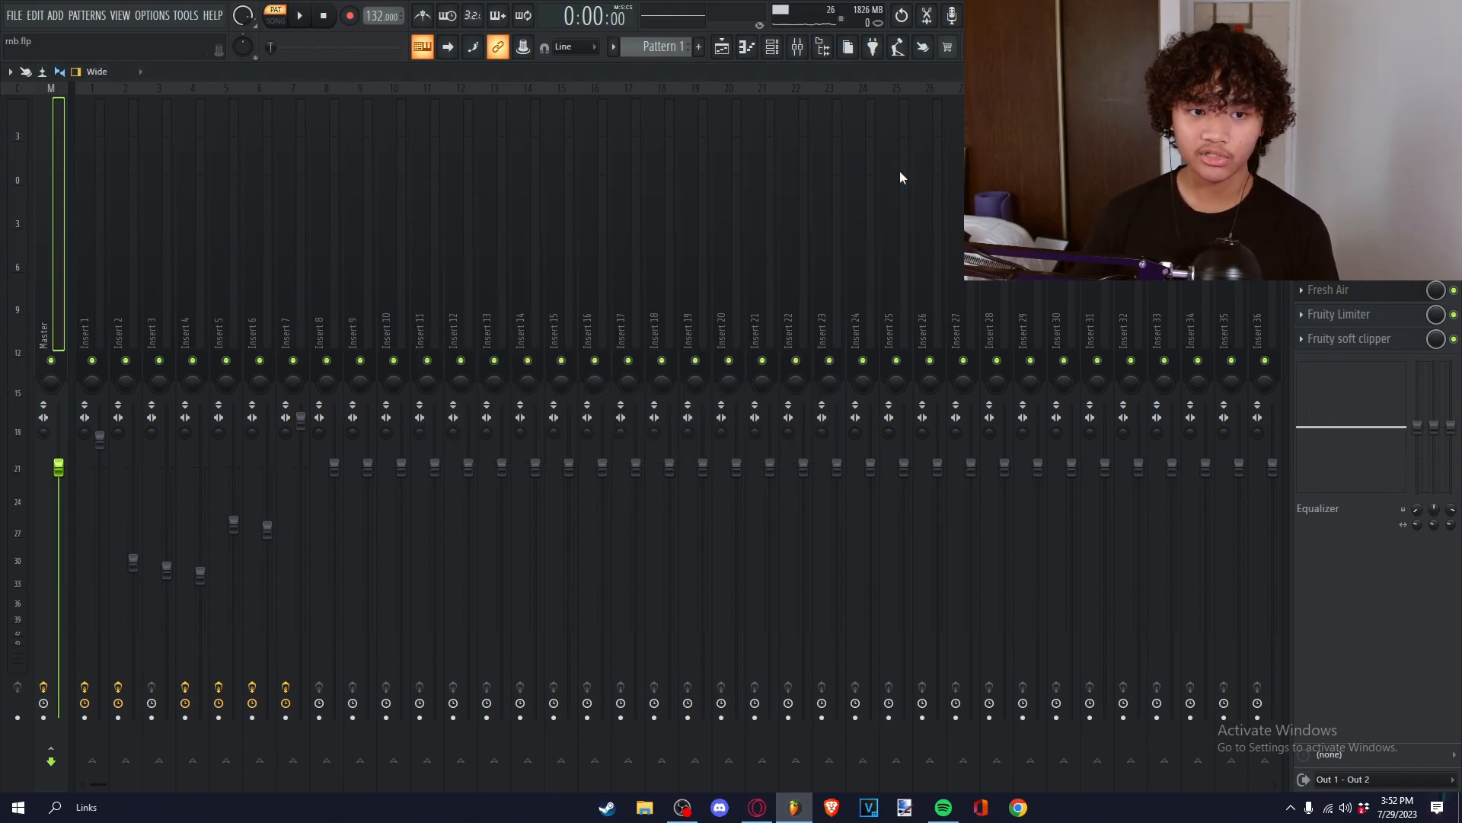
- Mute every insert except 1 and 2, play the pattern and lower Insert 2's volume fader
left_click(95, 369)
right_click(93, 359)
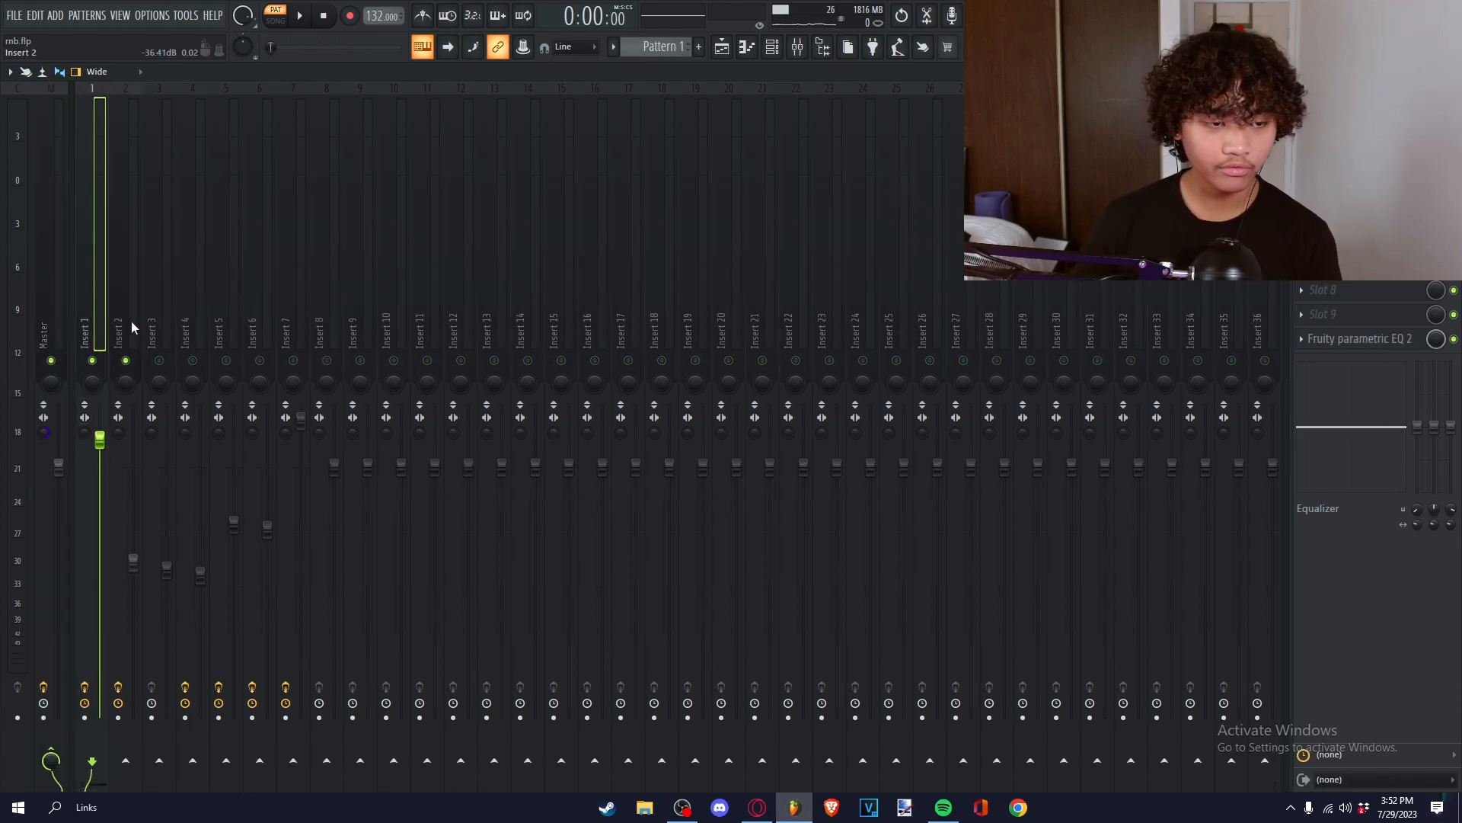
left_click(303, 17)
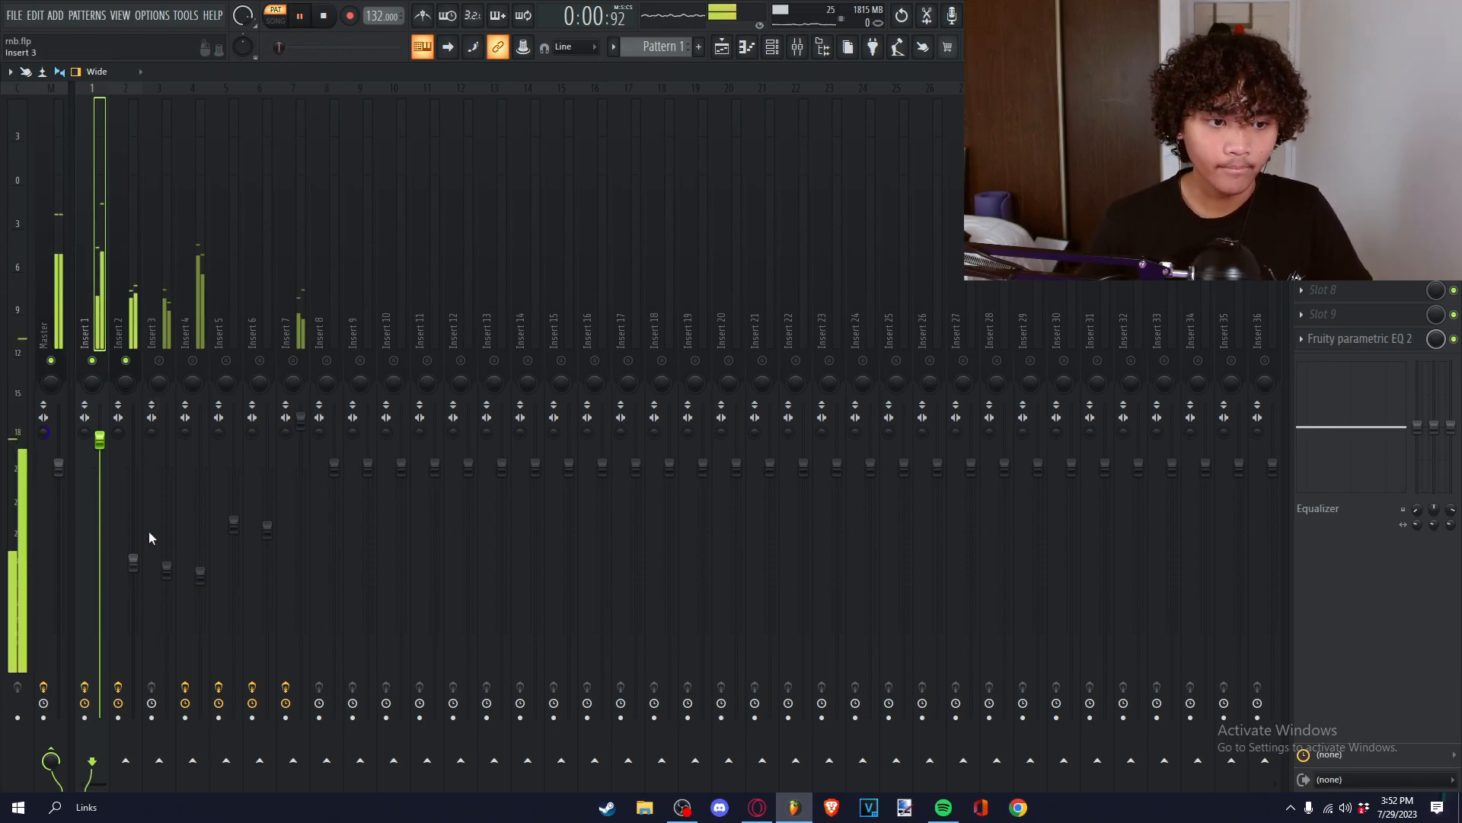
left_click_drag(134, 563, 134, 572)
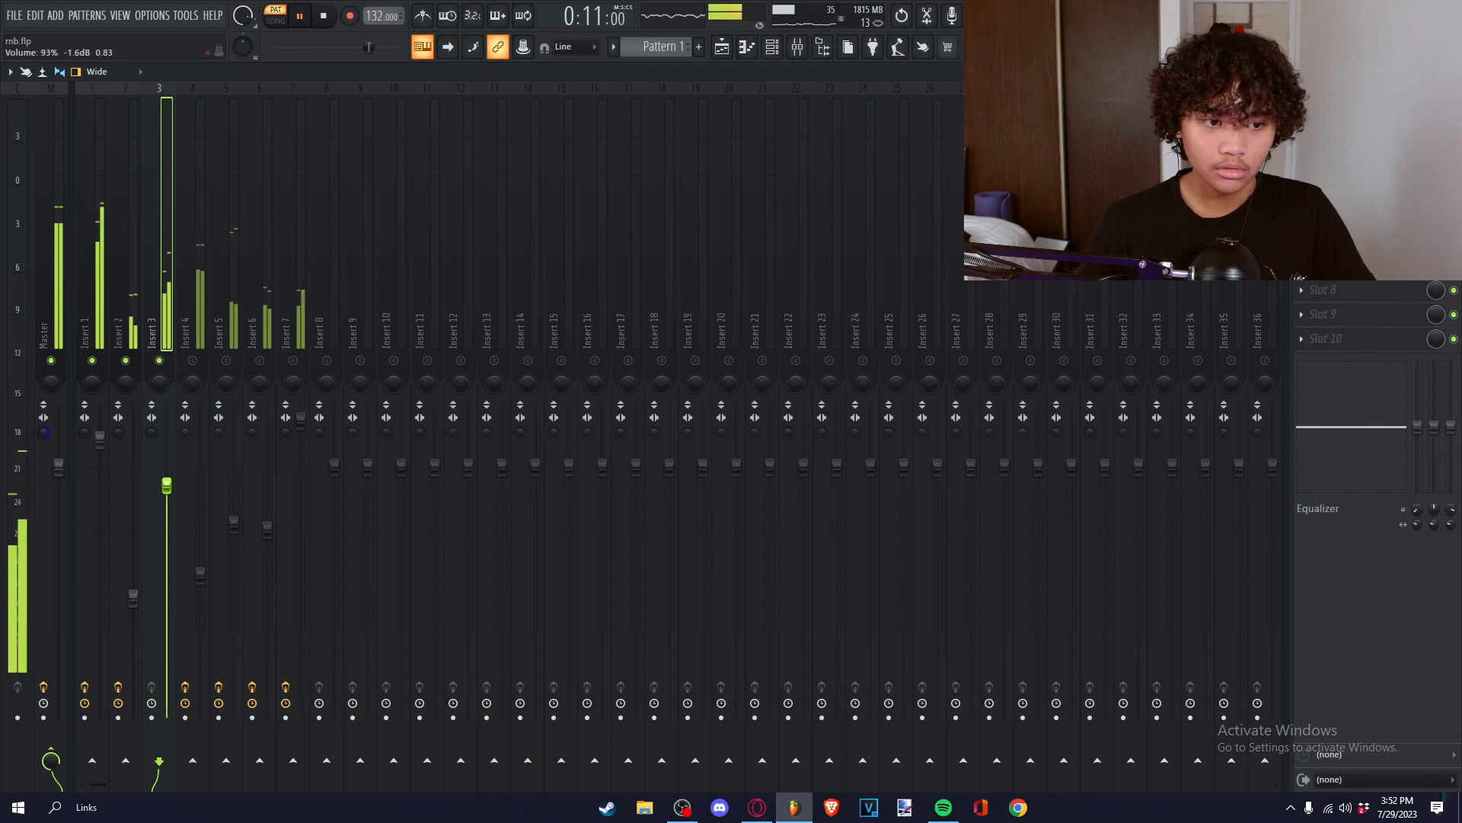
- Bring in Inserts 3 to 6 one by one, setting Insert 3 to 60%, Insert 5 to 70%, Insert 6 to 65% and slightly lowering Insert 4
left_click_drag(167, 405, 168, 544)
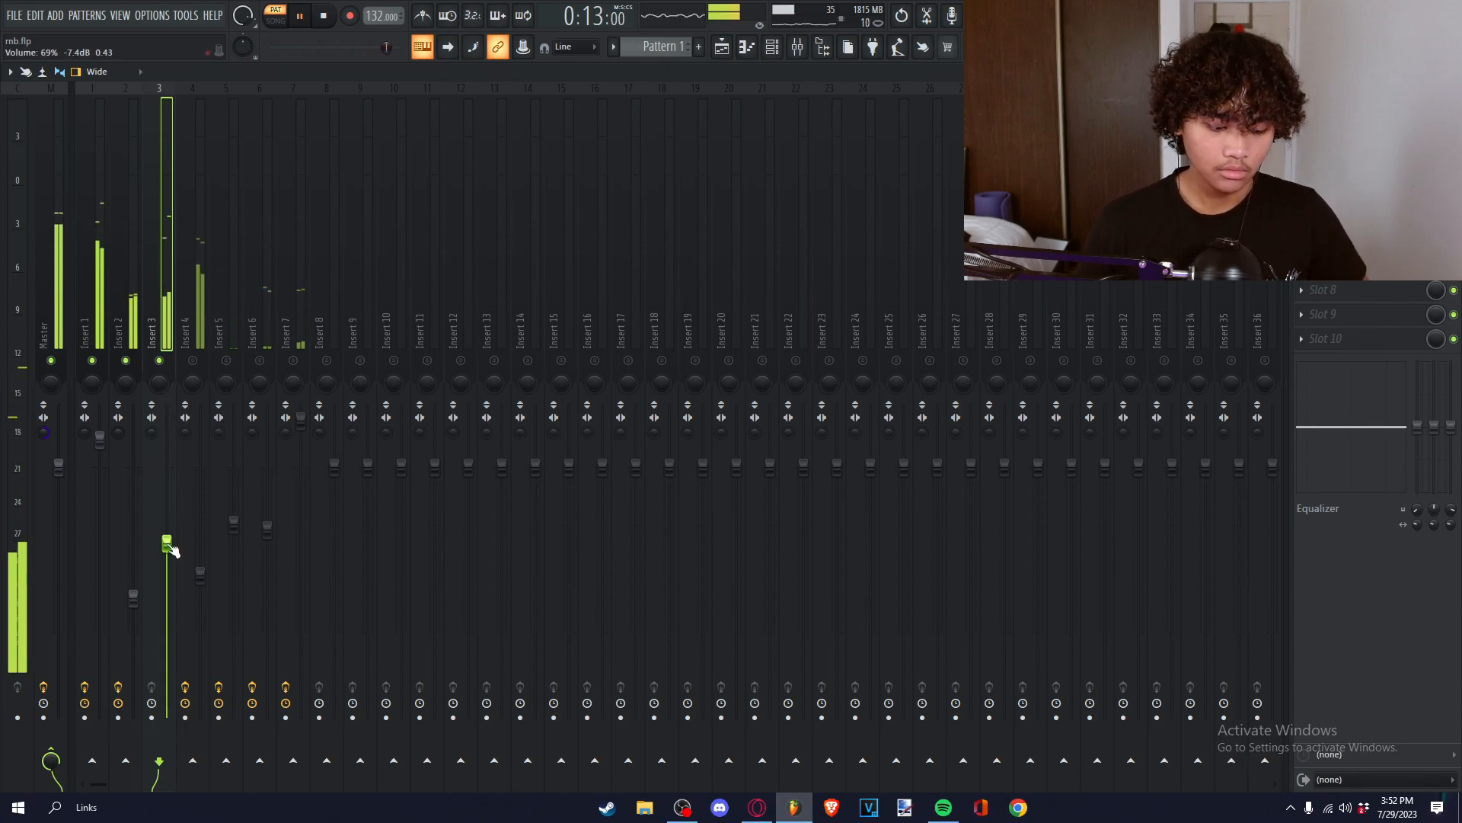
key("ctrl+z")
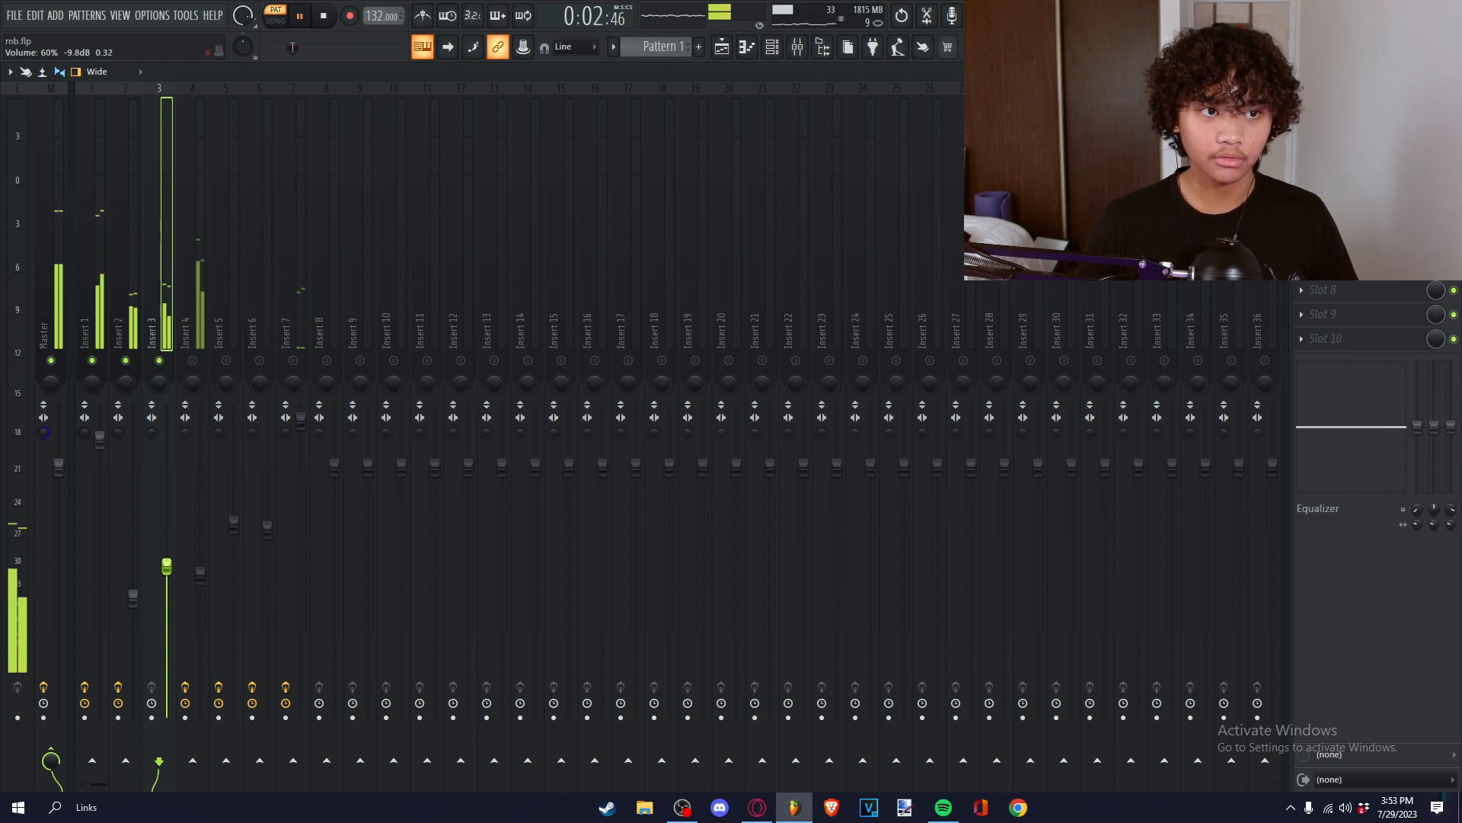
left_click_drag(200, 572, 201, 579)
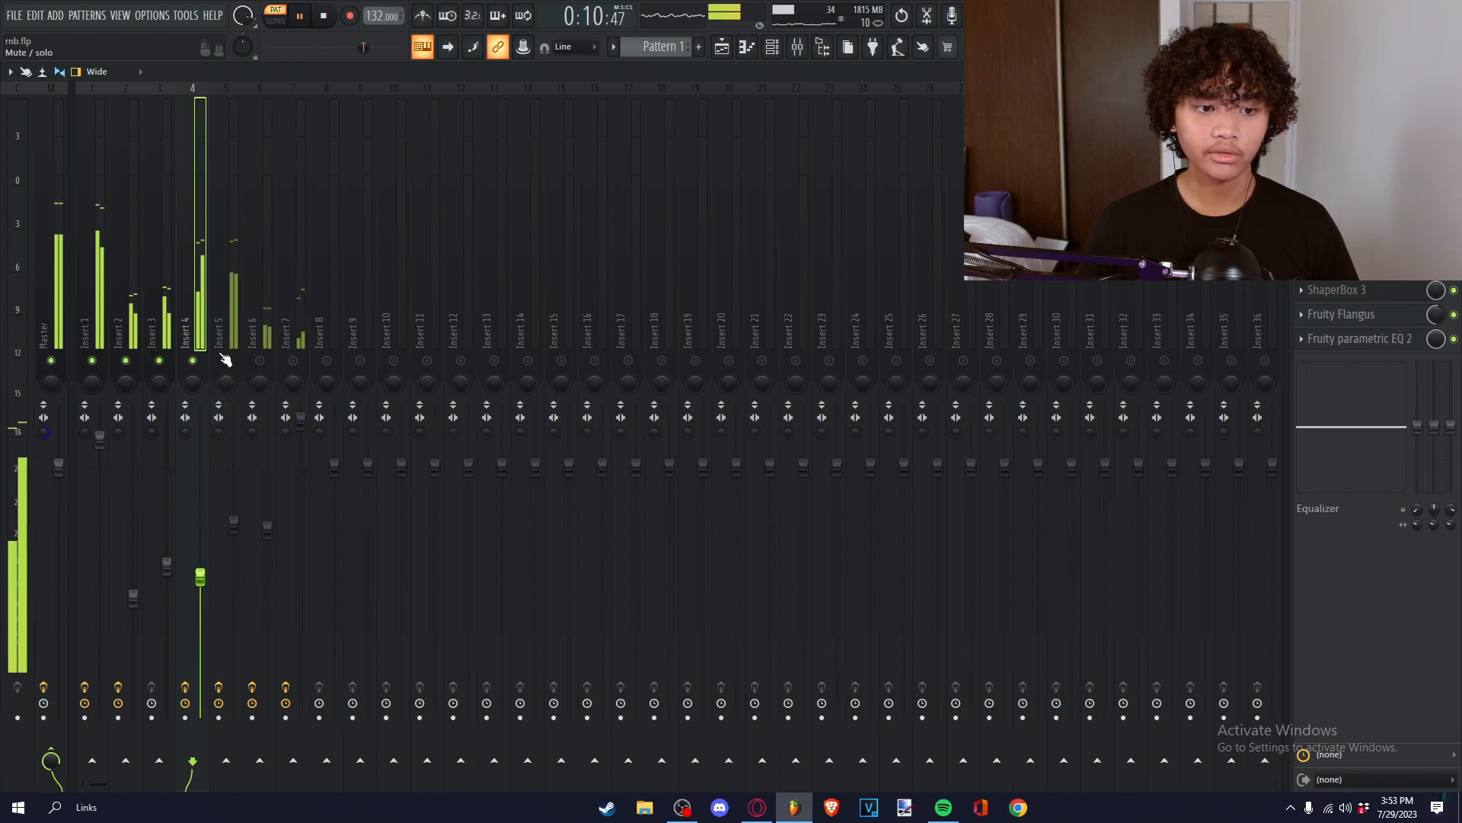
left_click_drag(233, 525, 244, 506)
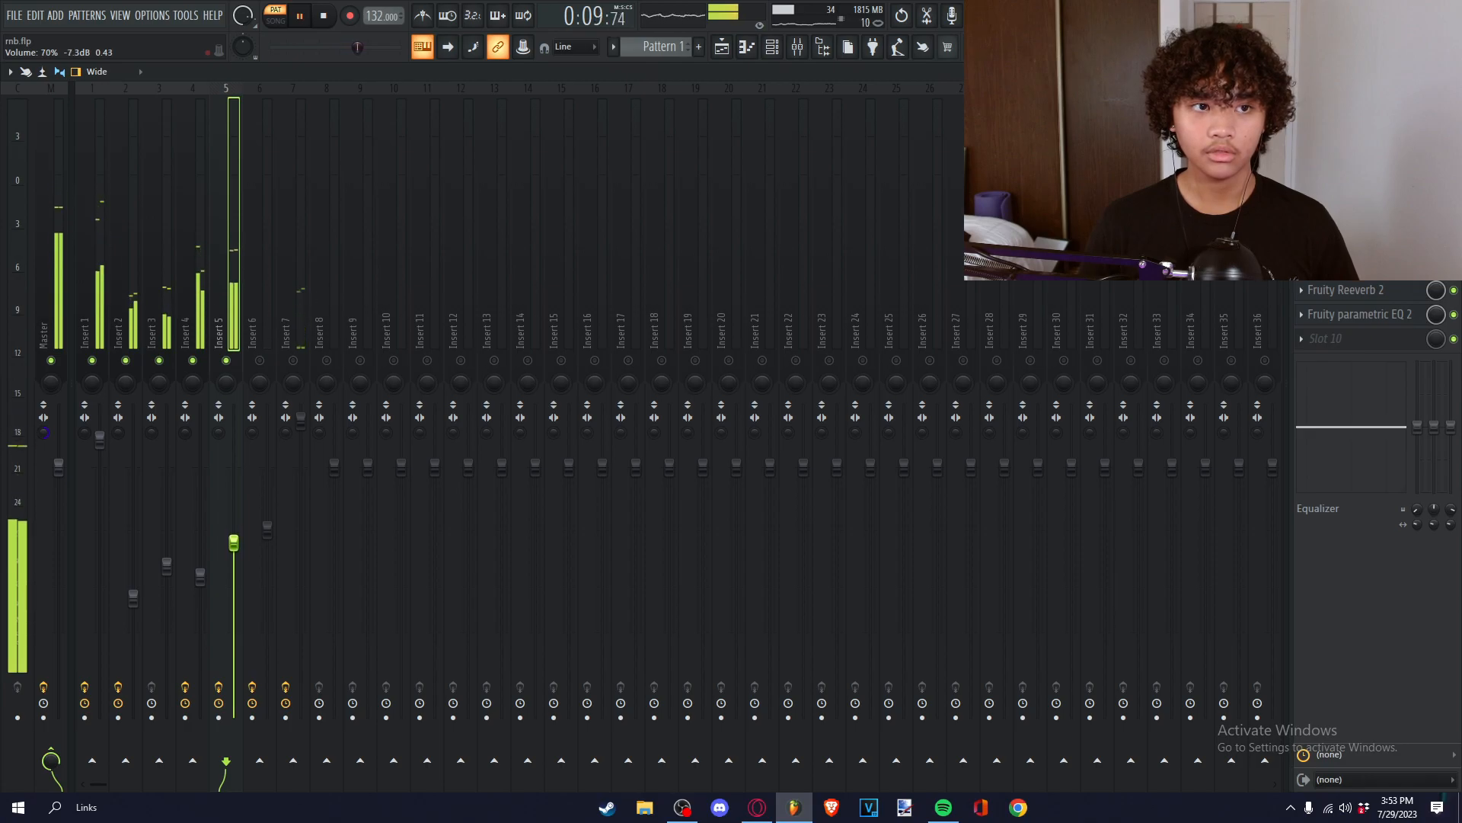
left_click_drag(268, 527, 275, 573)
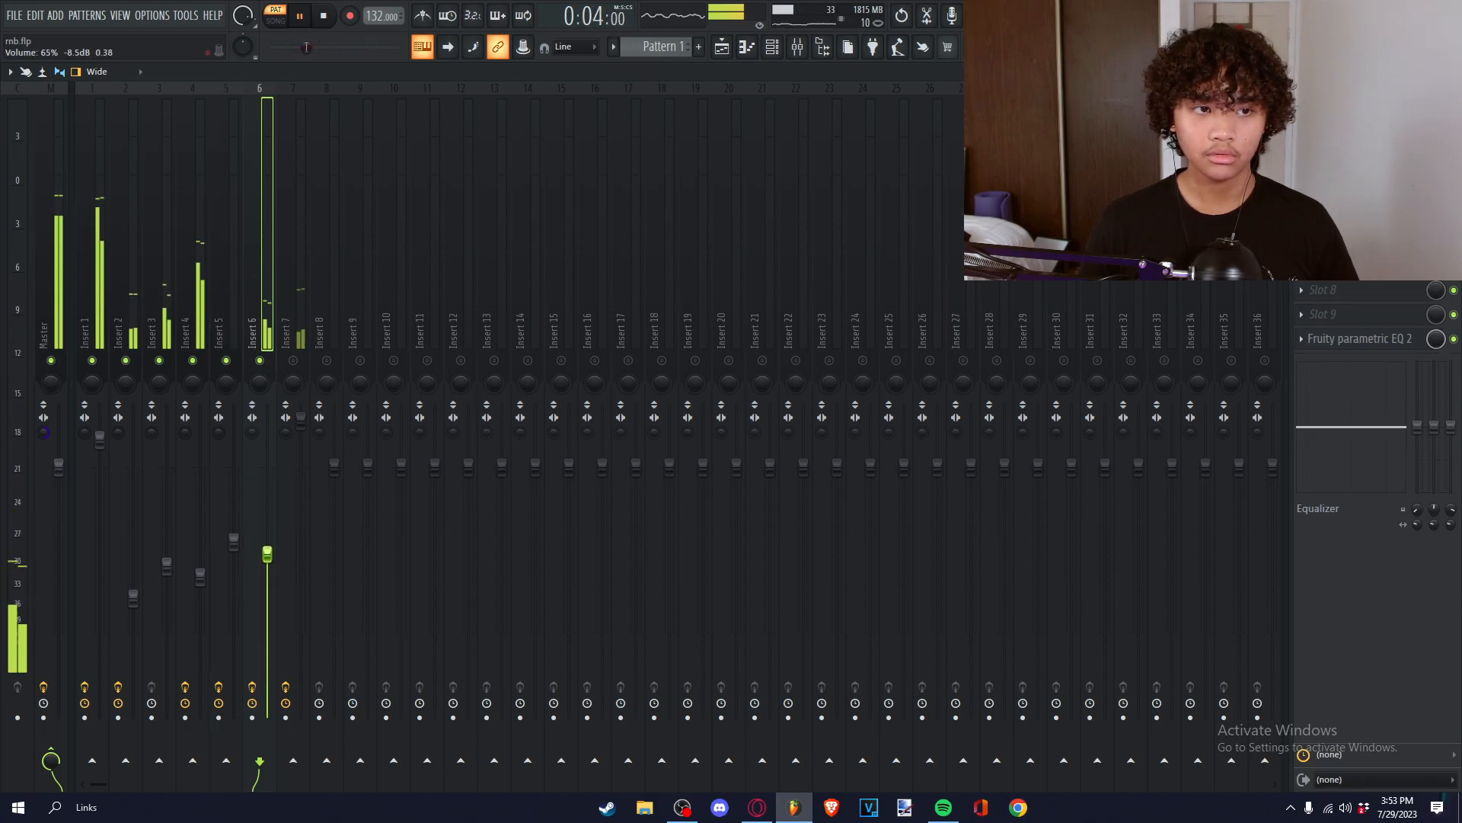
- Unmute Insert 7, raise the main level of its slot 9 Fruity Parametric EQ 2 to 18 dB and lower its fader to match the mix
left_click(294, 360)
left_click_drag(302, 424, 301, 406)
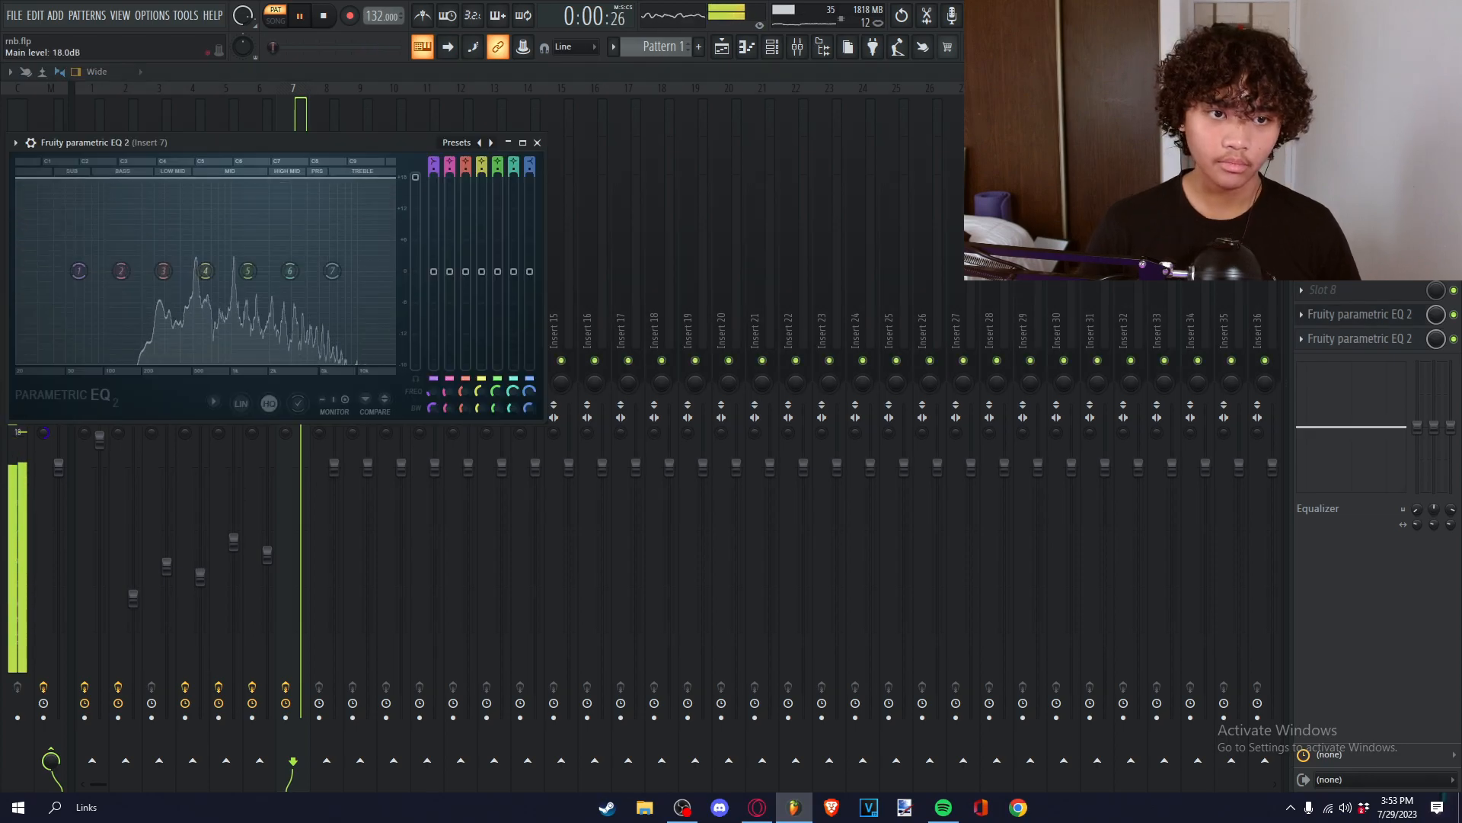
left_click(537, 142)
left_click_drag(301, 404, 301, 471)
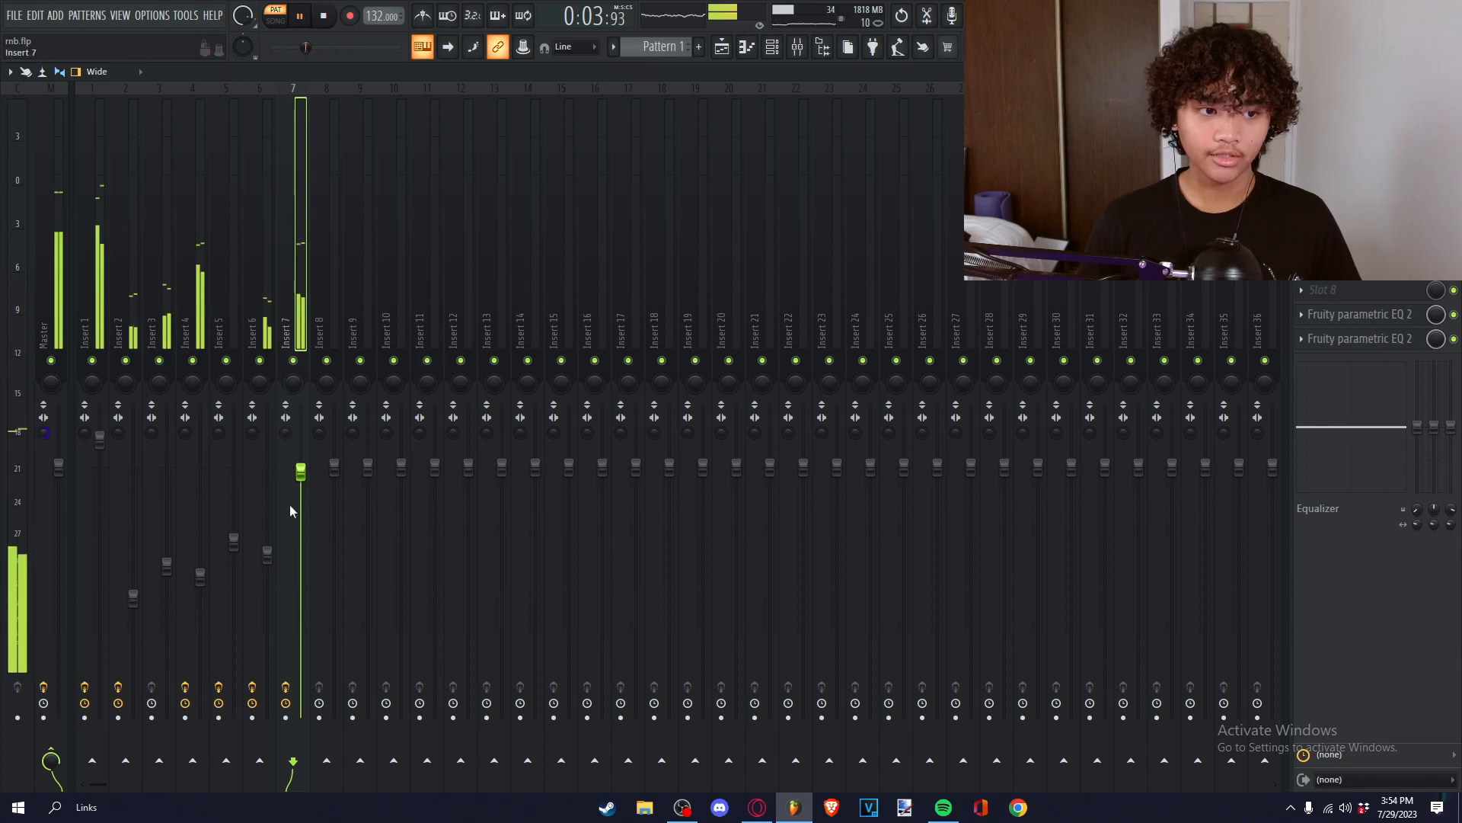
key("space")
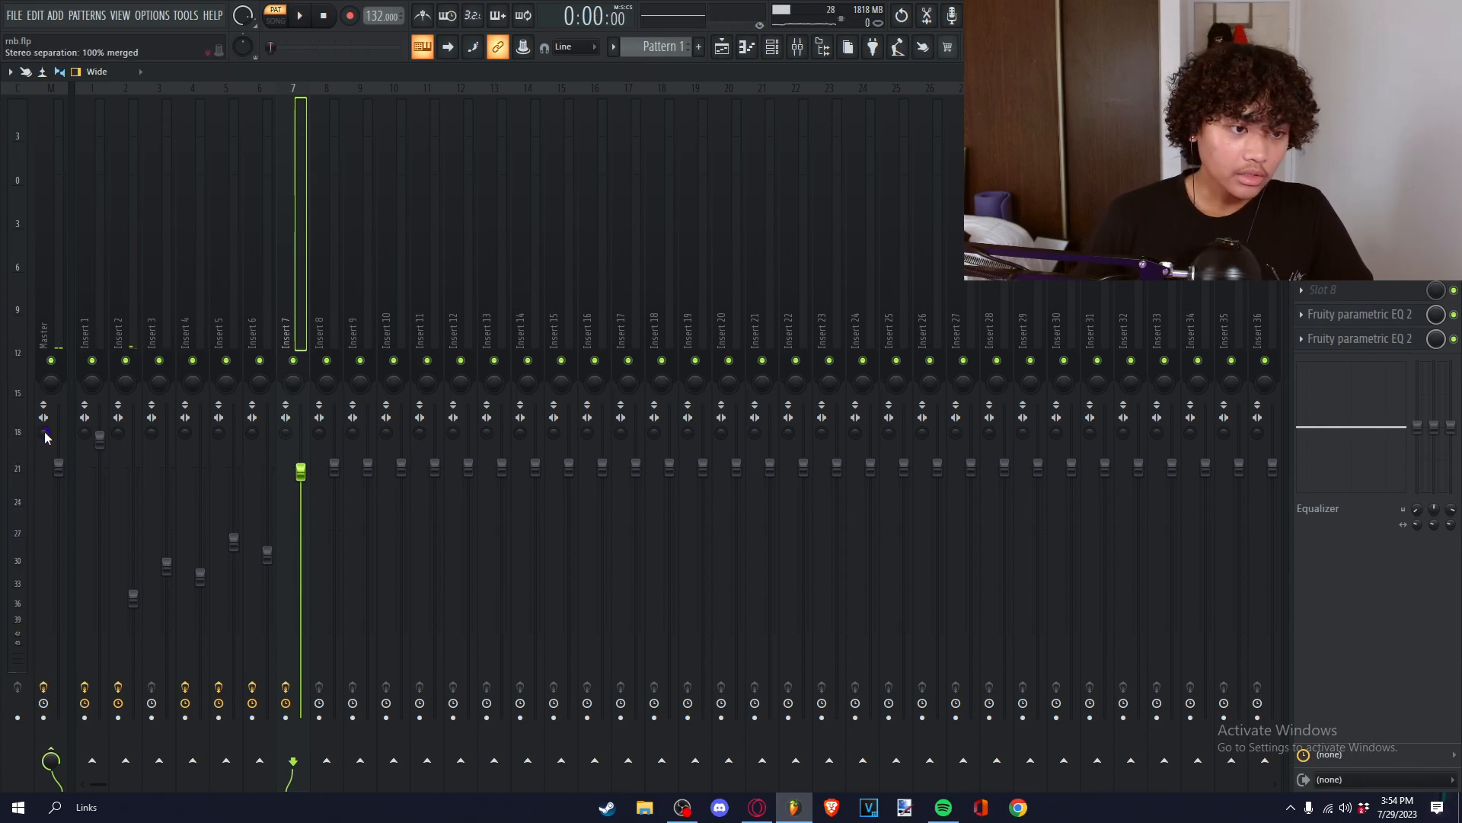
- Reset the Master track's stereo separation to original and leave the mixer
left_click(44, 430)
key("F9")
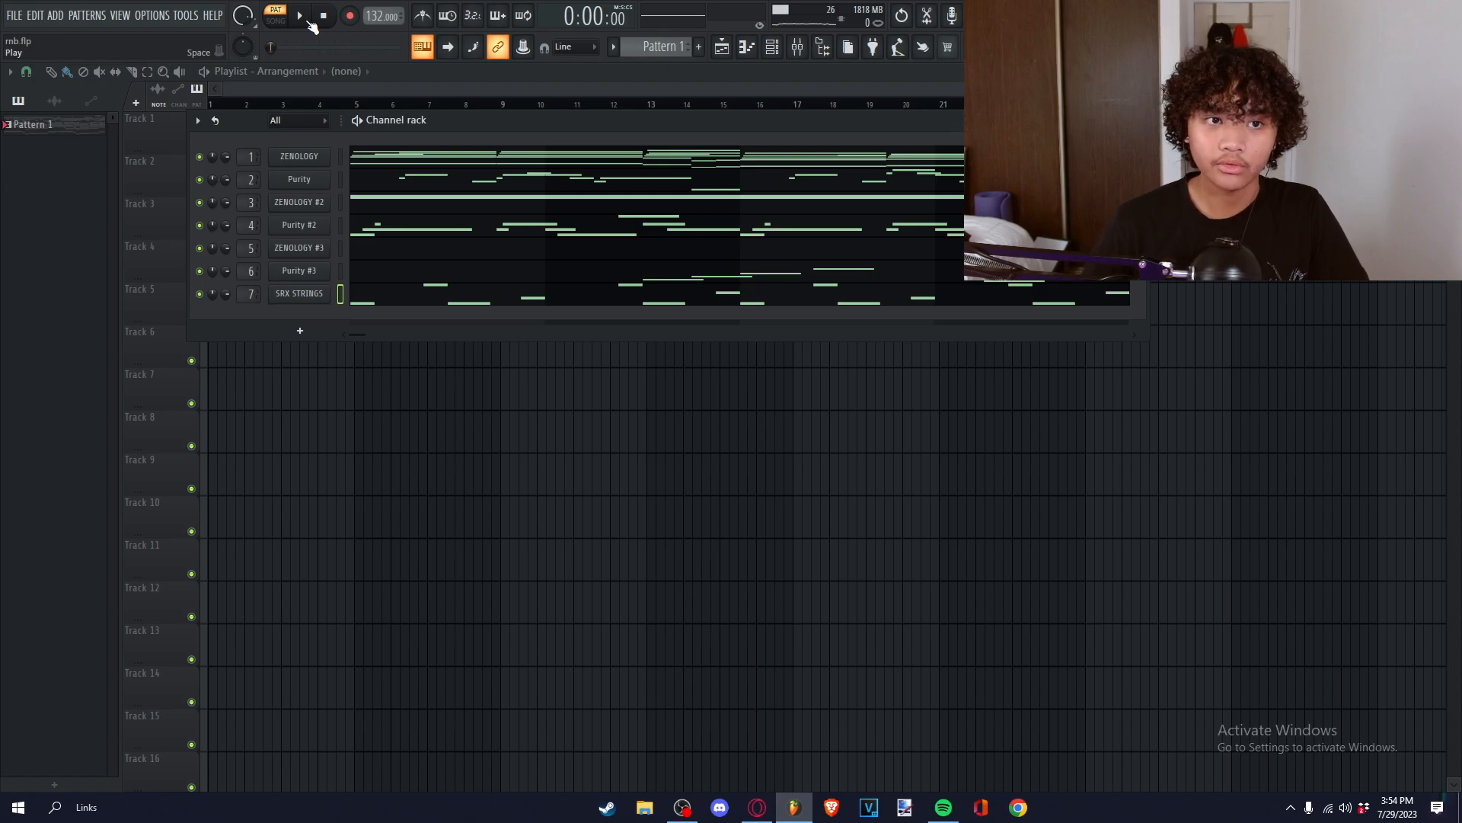
left_click(801, 52)
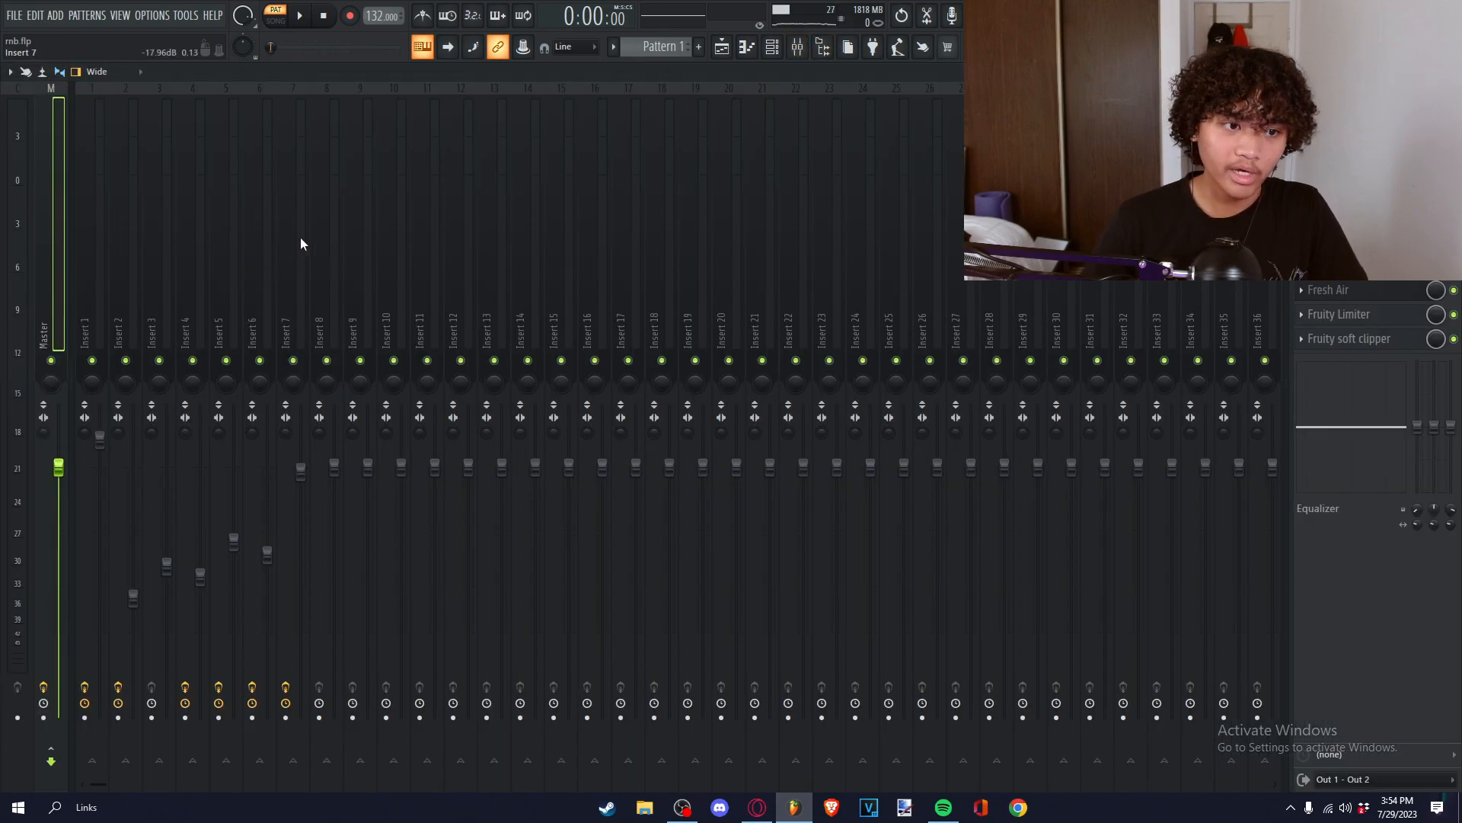
key("F9")
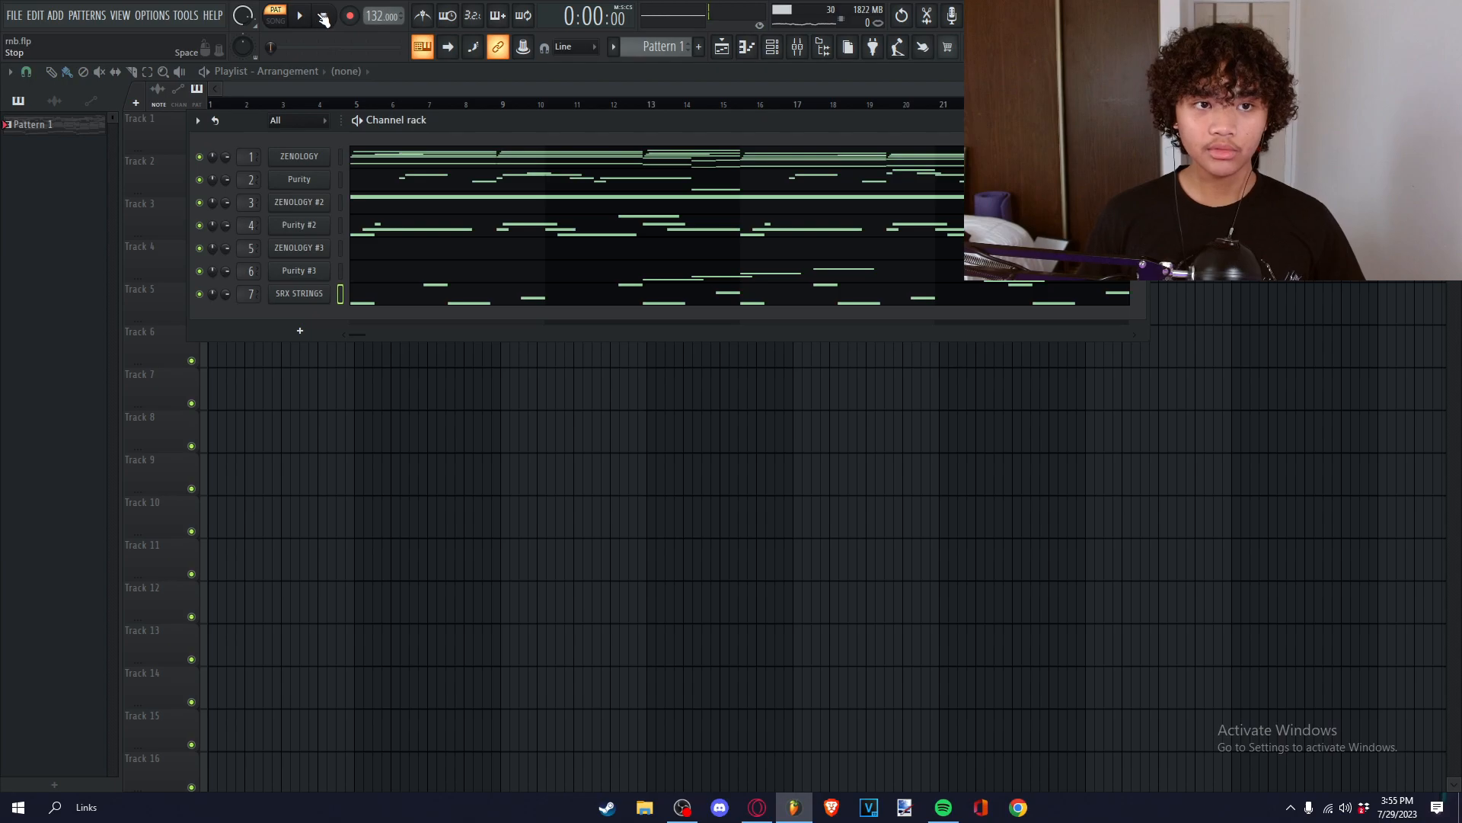
- Show the browser and expand the PLUGGNB folder inside Drum Kits
left_click(825, 49)
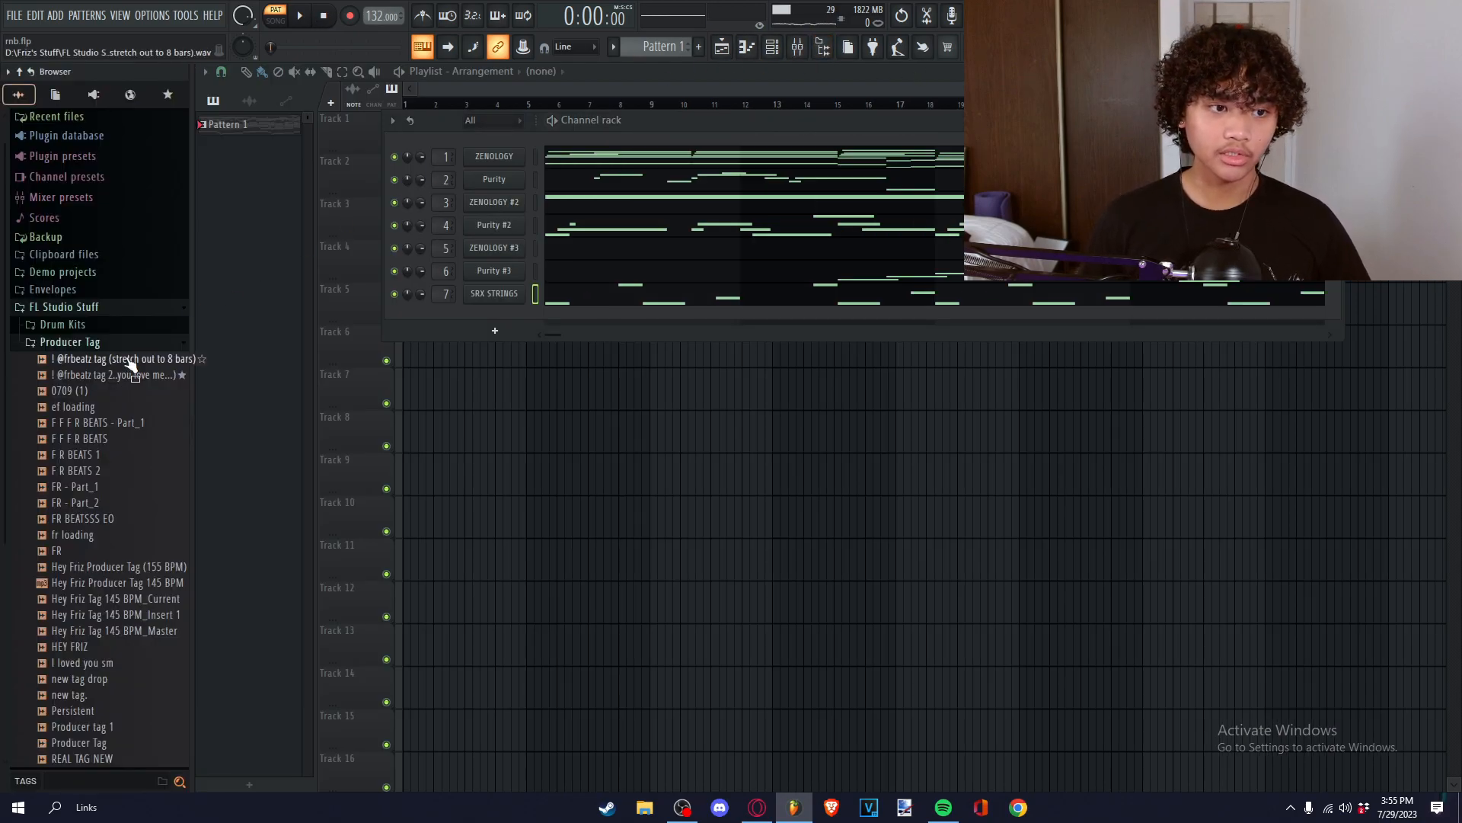
left_click(107, 343)
left_click(102, 344)
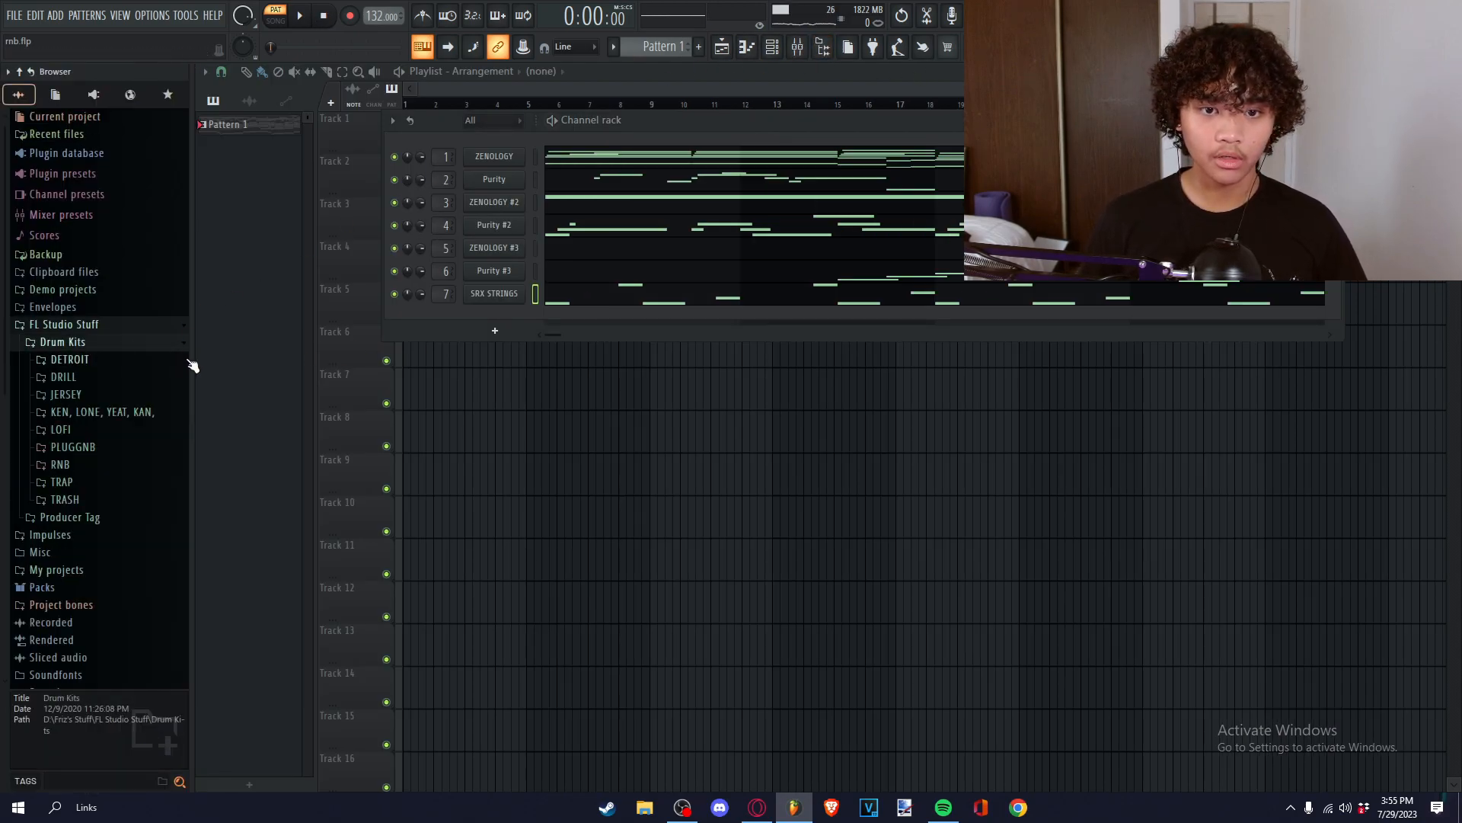
left_click(72, 447)
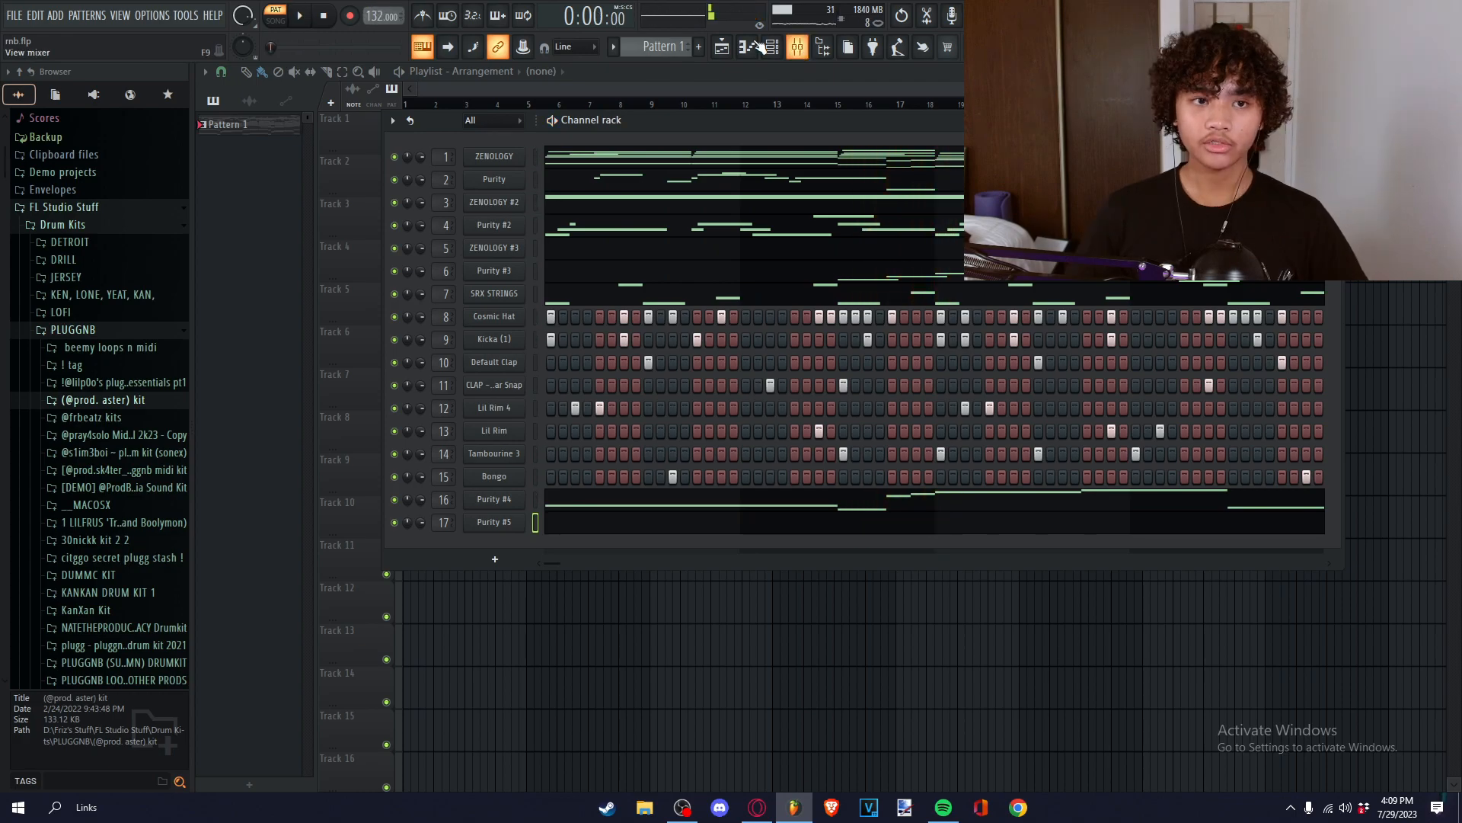
- Play the pattern in the mixer with the melody inserts muted and slightly lower the drum faders between Inserts 8 and 13
left_click(797, 47)
key("space")
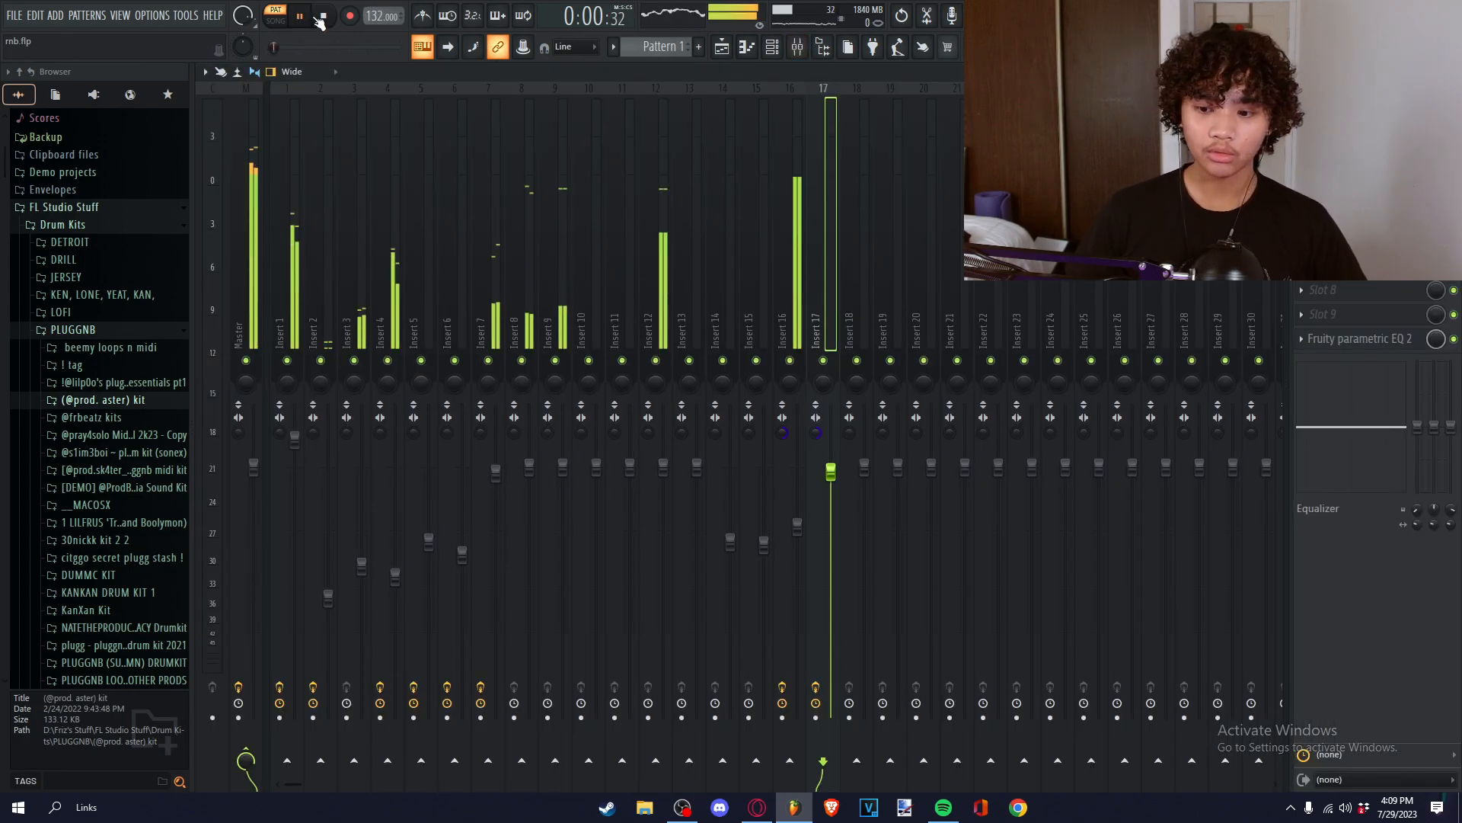
left_click(323, 17)
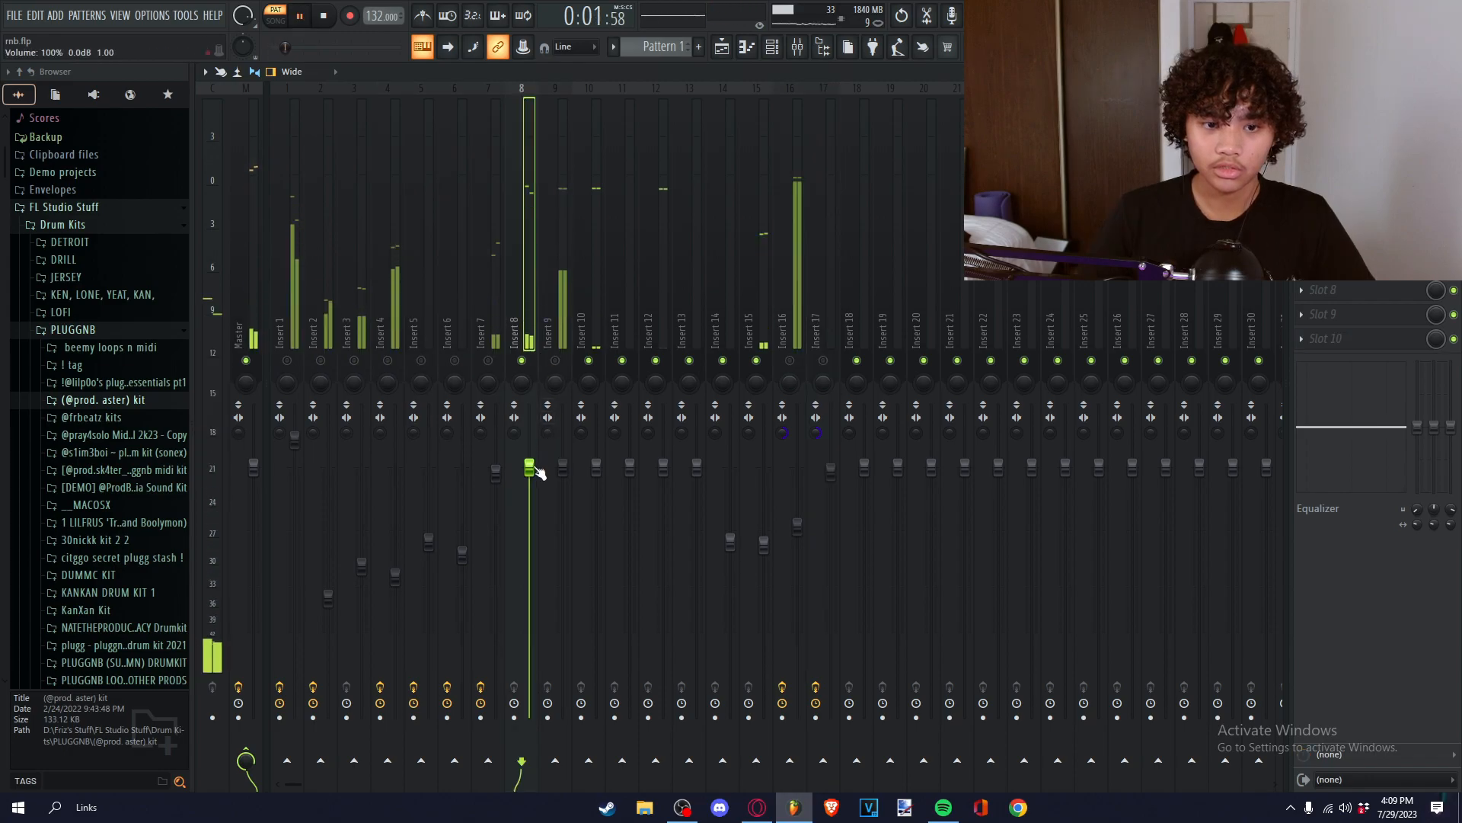
left_click_drag(531, 467, 696, 470)
- Add Fruity Parametric EQ 2 to slot 10 of Insert 8 and pull down its low band
left_click(525, 323)
left_click(1287, 341)
left_click(1061, 620)
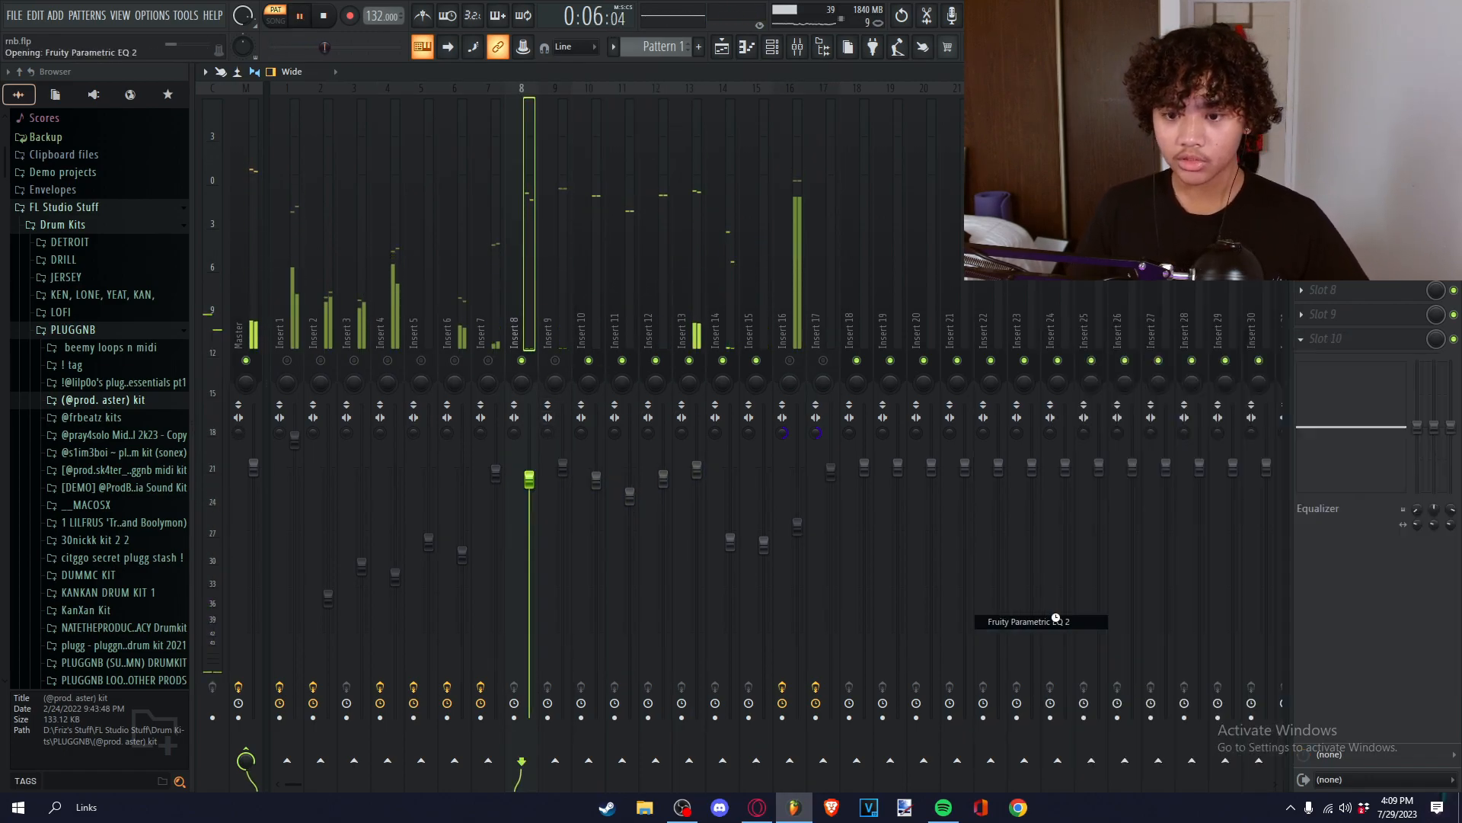
left_click_drag(334, 330, 401, 431)
- Cut the lows on Insert 14 with band 1 of Fruity Parametric EQ 2 and shift band 6 toward the highs
left_click(792, 201)
key("Right")
key("Right")
left_click(1363, 343)
left_click_drag(413, 409, 474, 502)
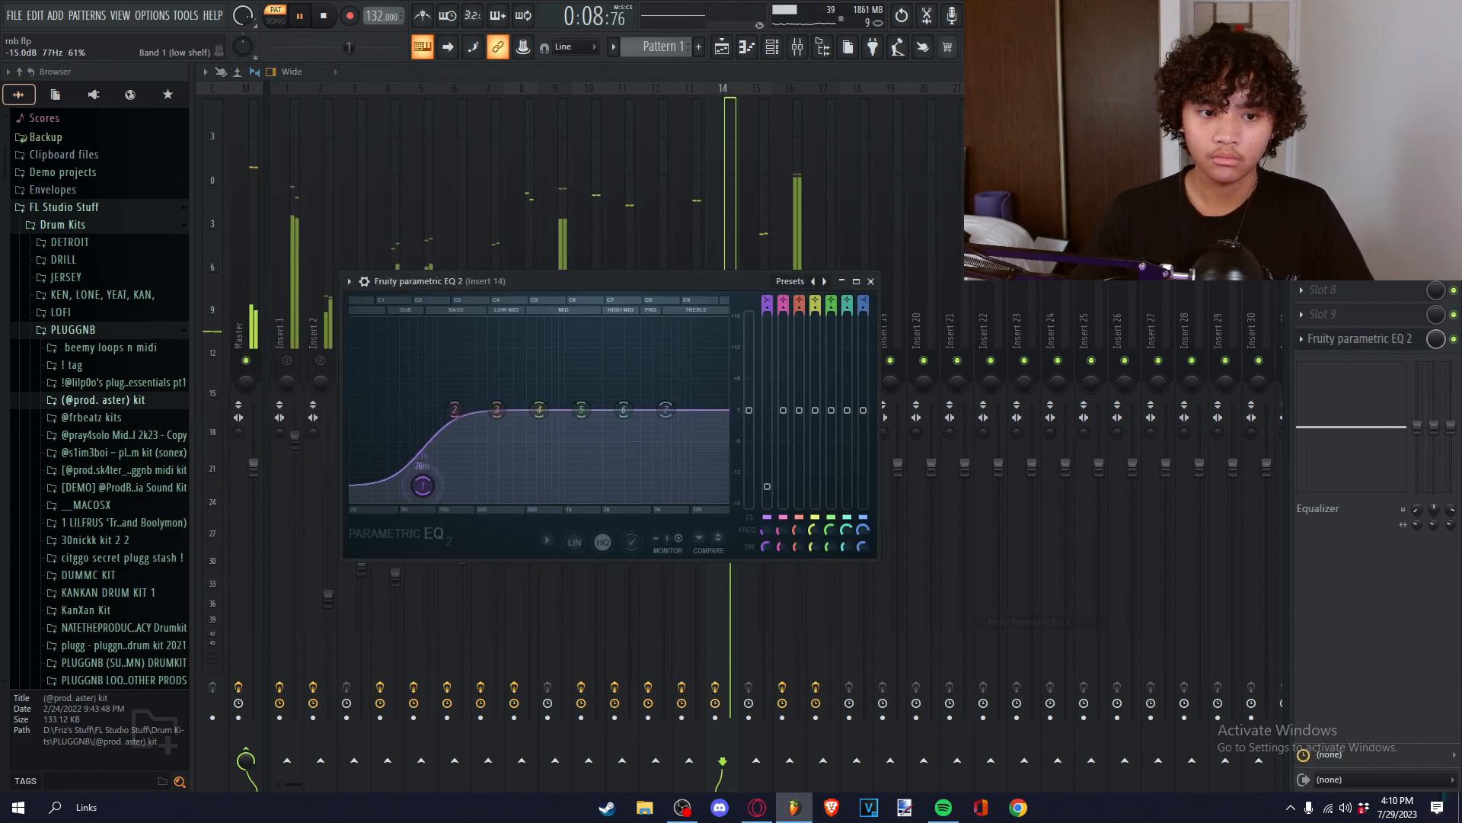
left_click_drag(768, 311, 768, 295)
left_click_drag(433, 499, 491, 500)
left_click_drag(624, 410, 718, 424)
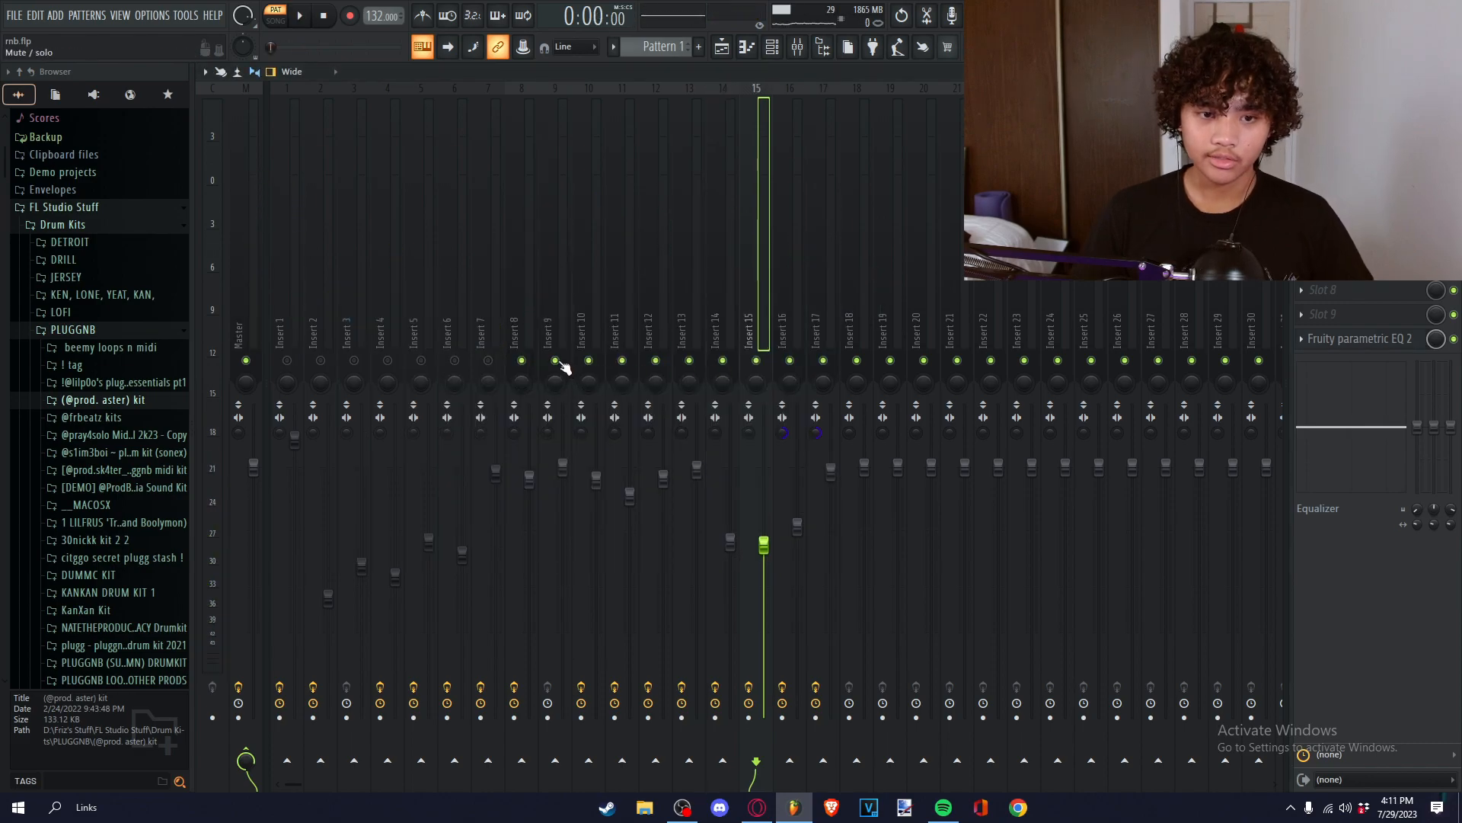
- Select Inserts 8, 9 and 10 in turn and play the pattern to check the drum mix
left_click(533, 294)
left_click(554, 297)
left_click(599, 247)
key("space")
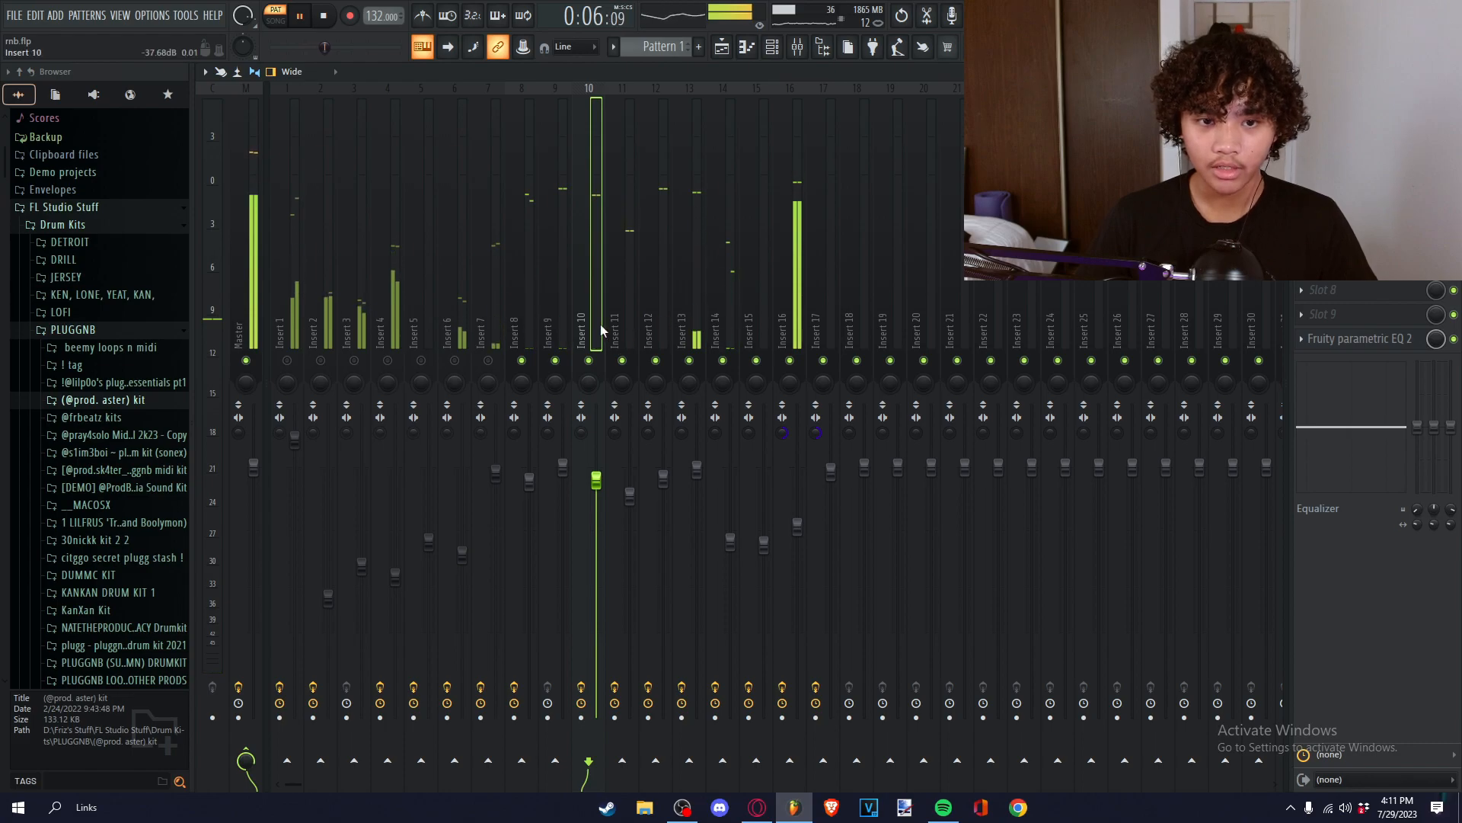
- Slightly lower the faders of Inserts 8, 11, 12 and 13 while the pattern plays
left_click(563, 308)
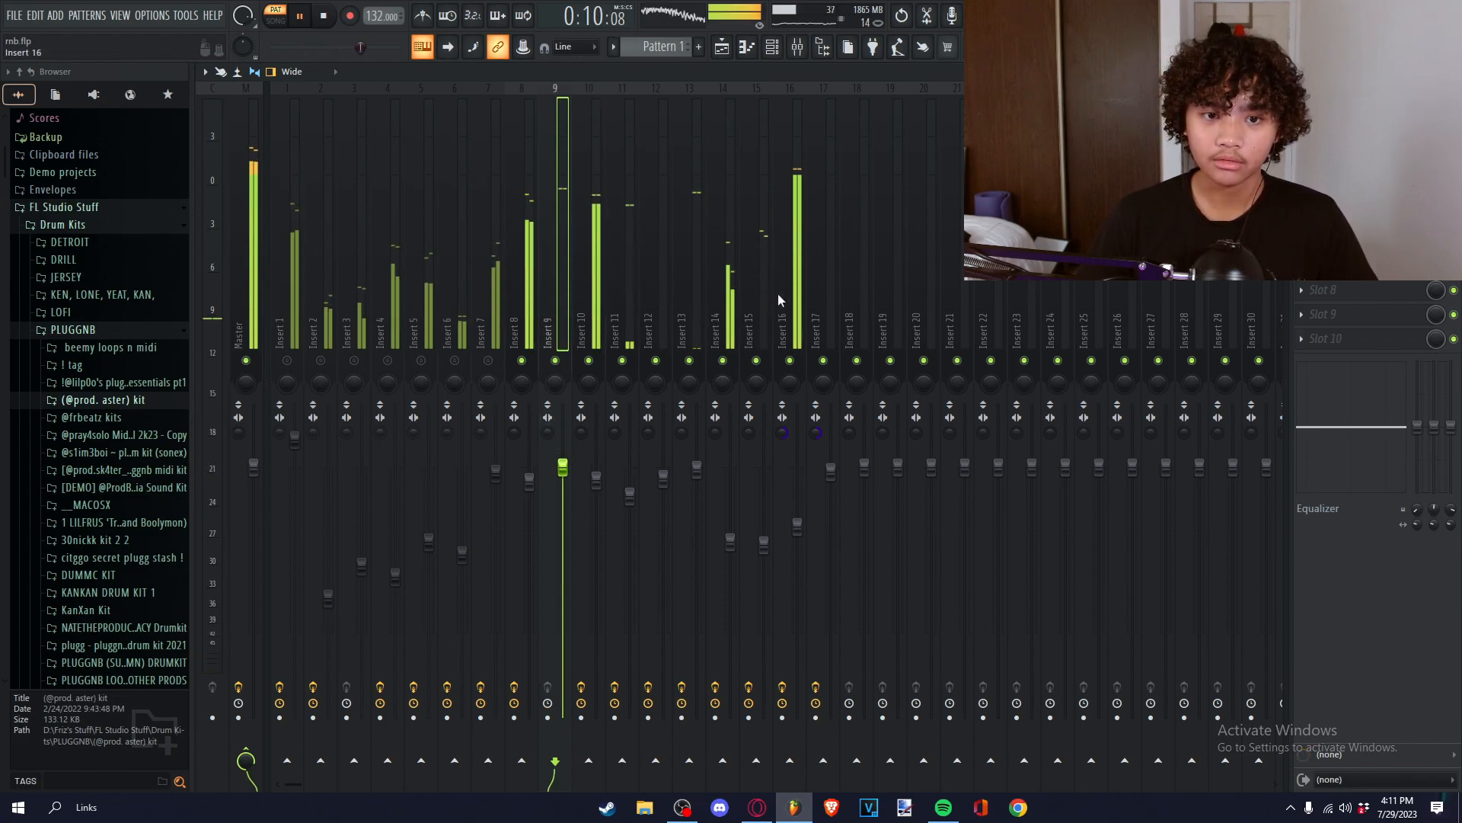
left_click(530, 480)
left_click_drag(529, 483, 529, 488)
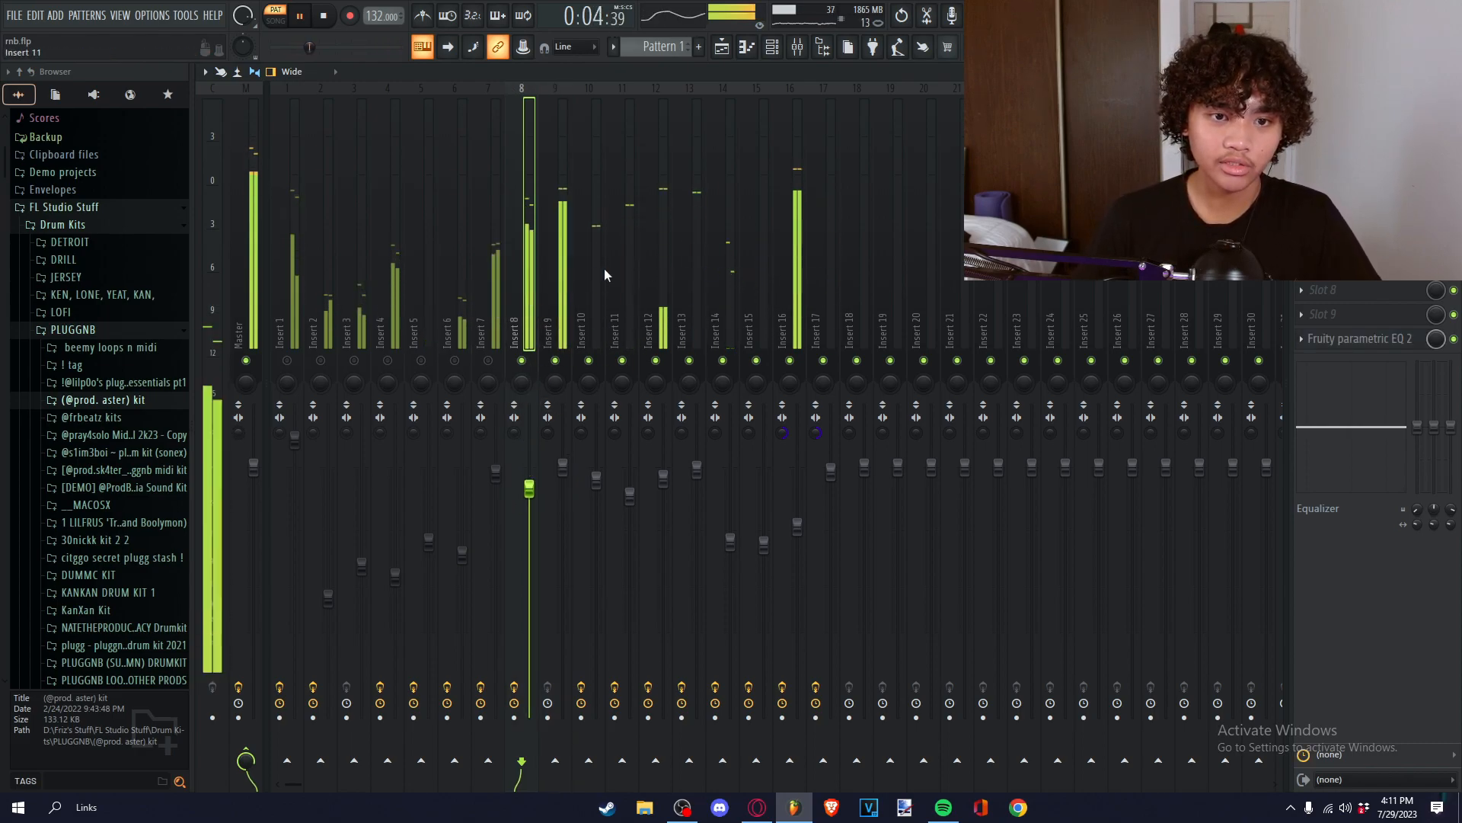
left_click_drag(664, 479, 629, 499)
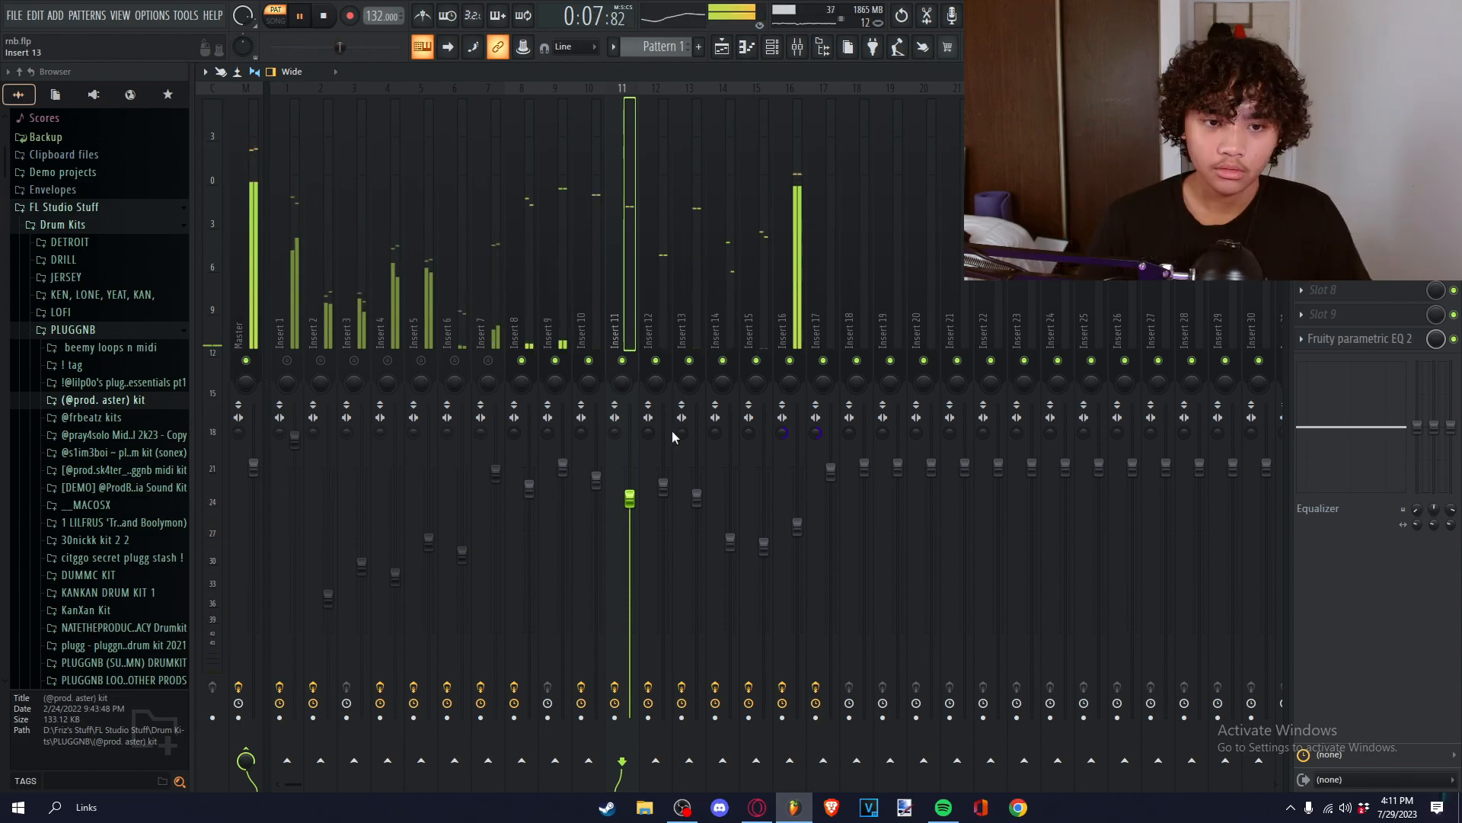
key("space")
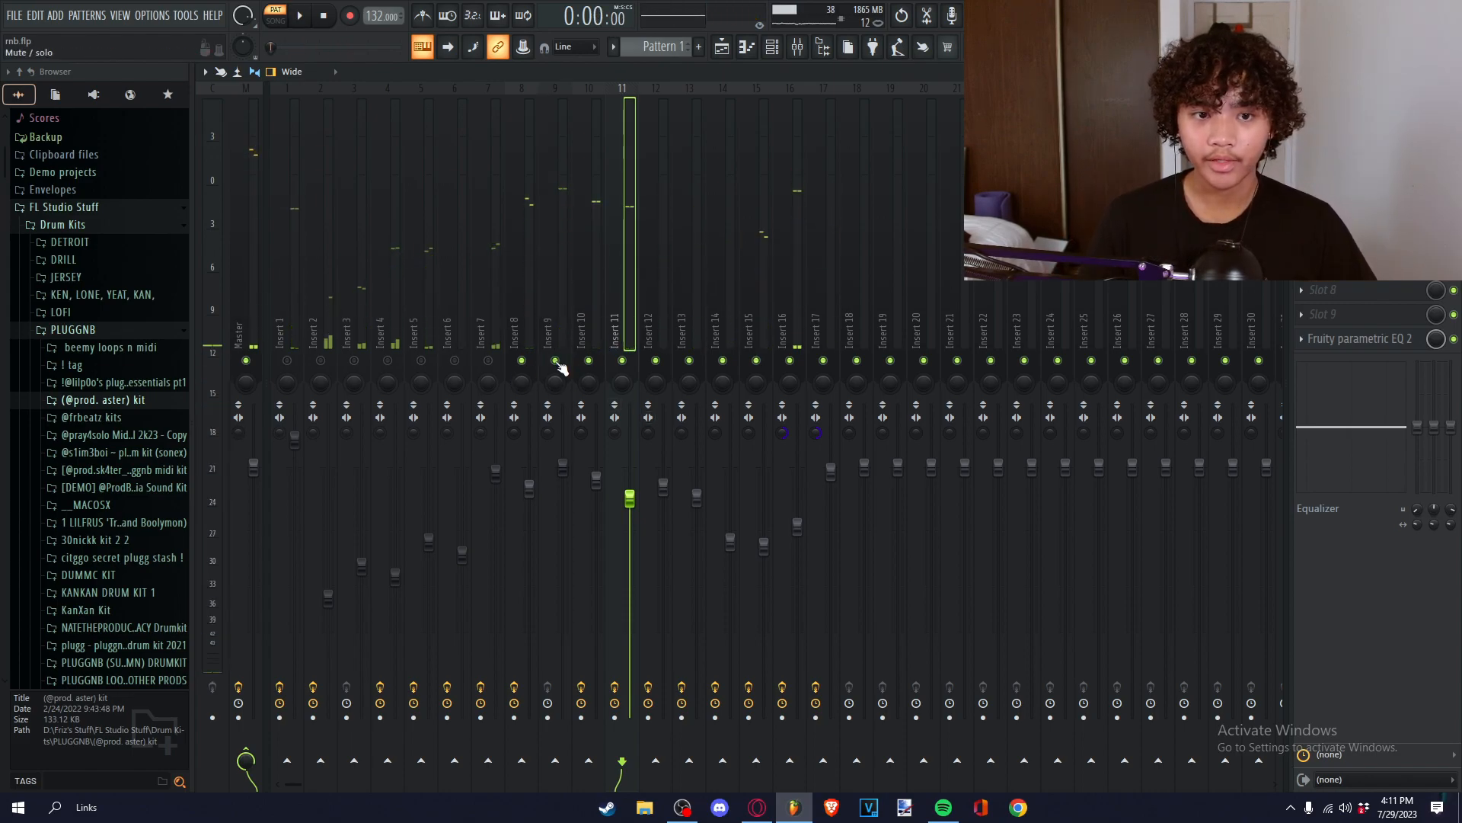
- Play the pattern with Inserts 9, 16 and 17 muted and pan Inserts 11, 12 and 13 slightly off centre
left_click(522, 383)
key("space")
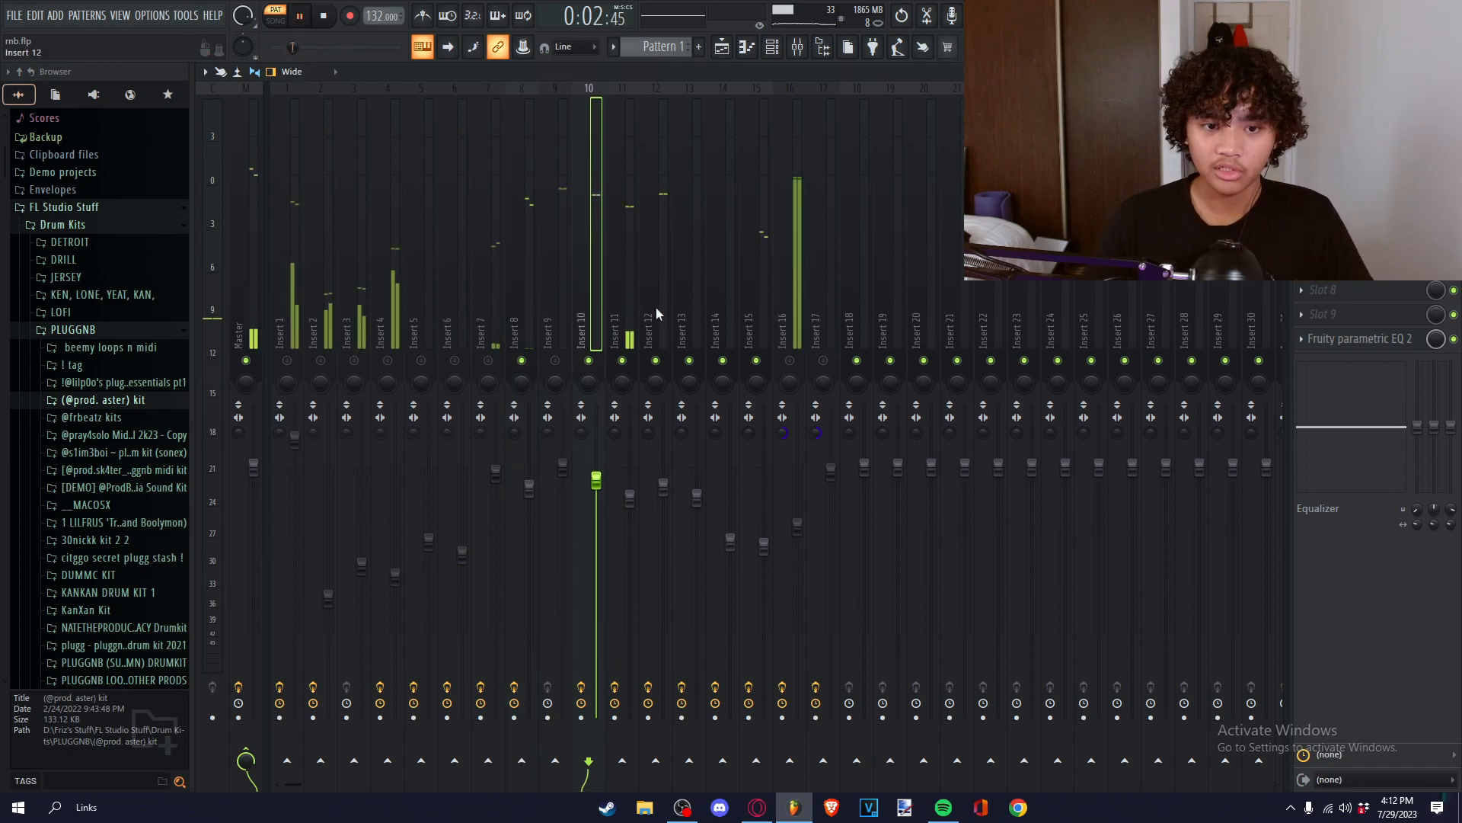
left_click_drag(623, 383, 623, 397)
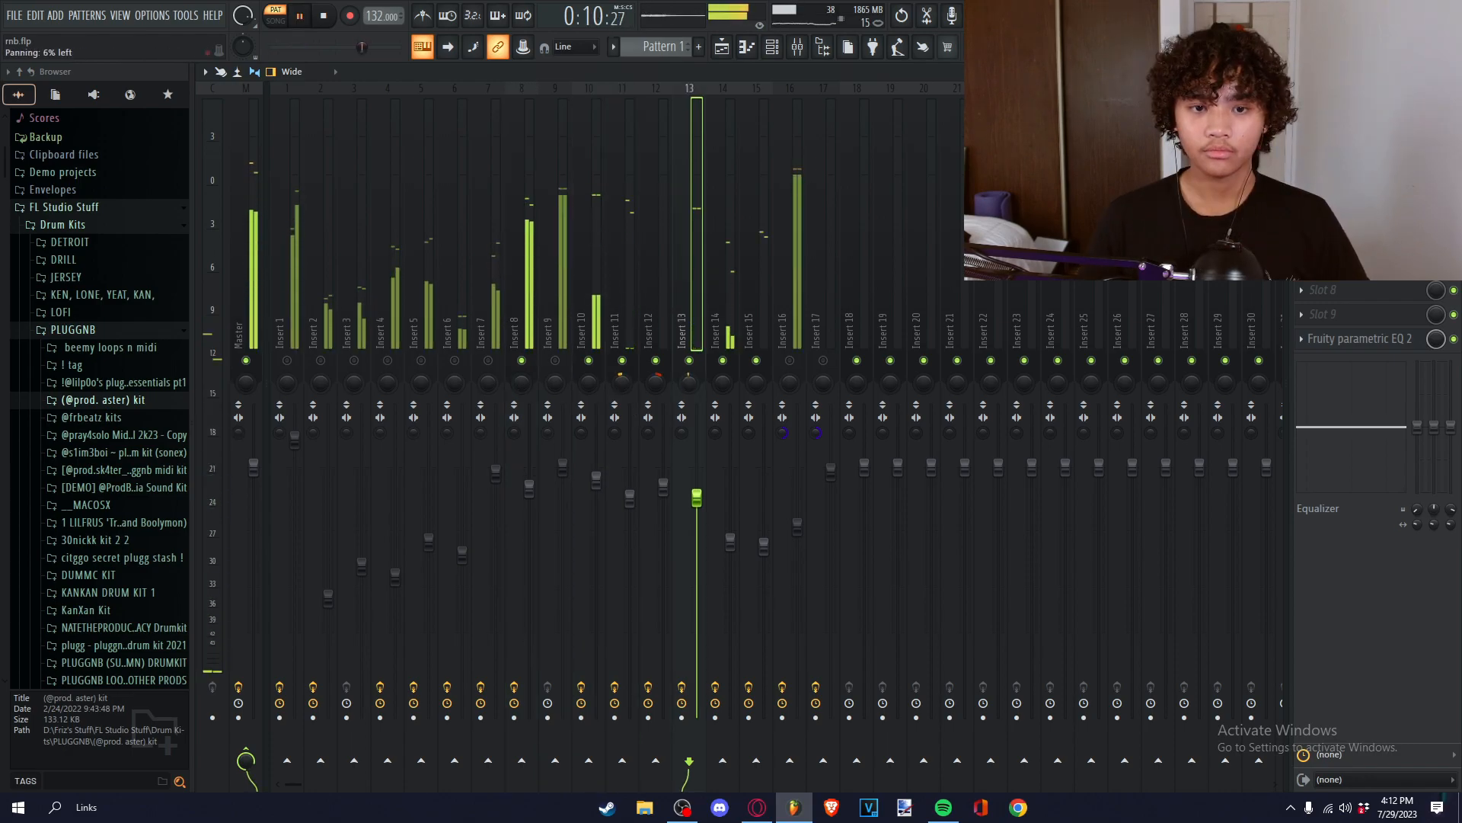
left_click_drag(724, 383, 724, 392)
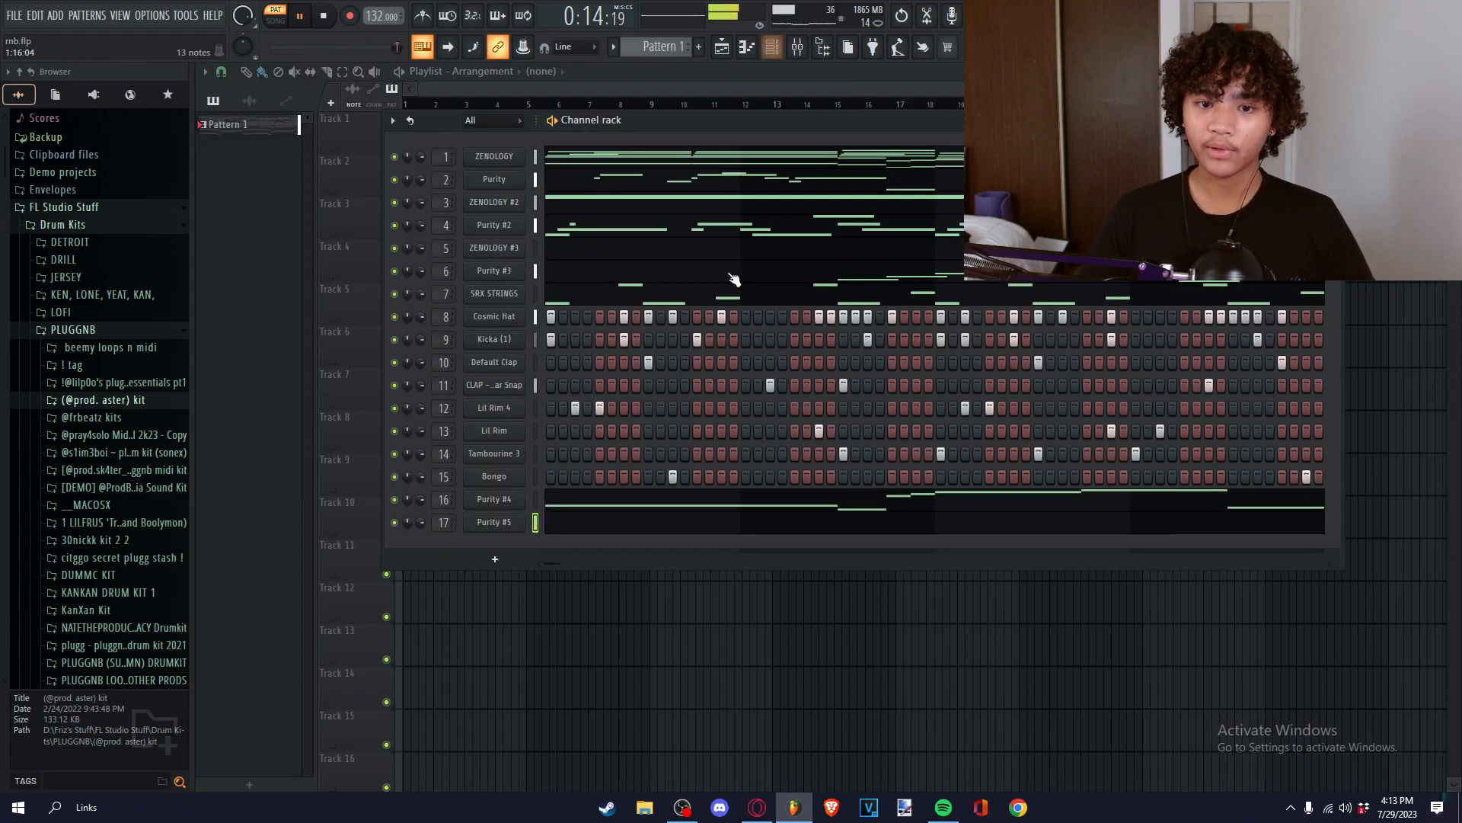
- Randomize the panning of the Cosmic Hat notes in the piano roll with the pan level at 12%
right_click(545, 317)
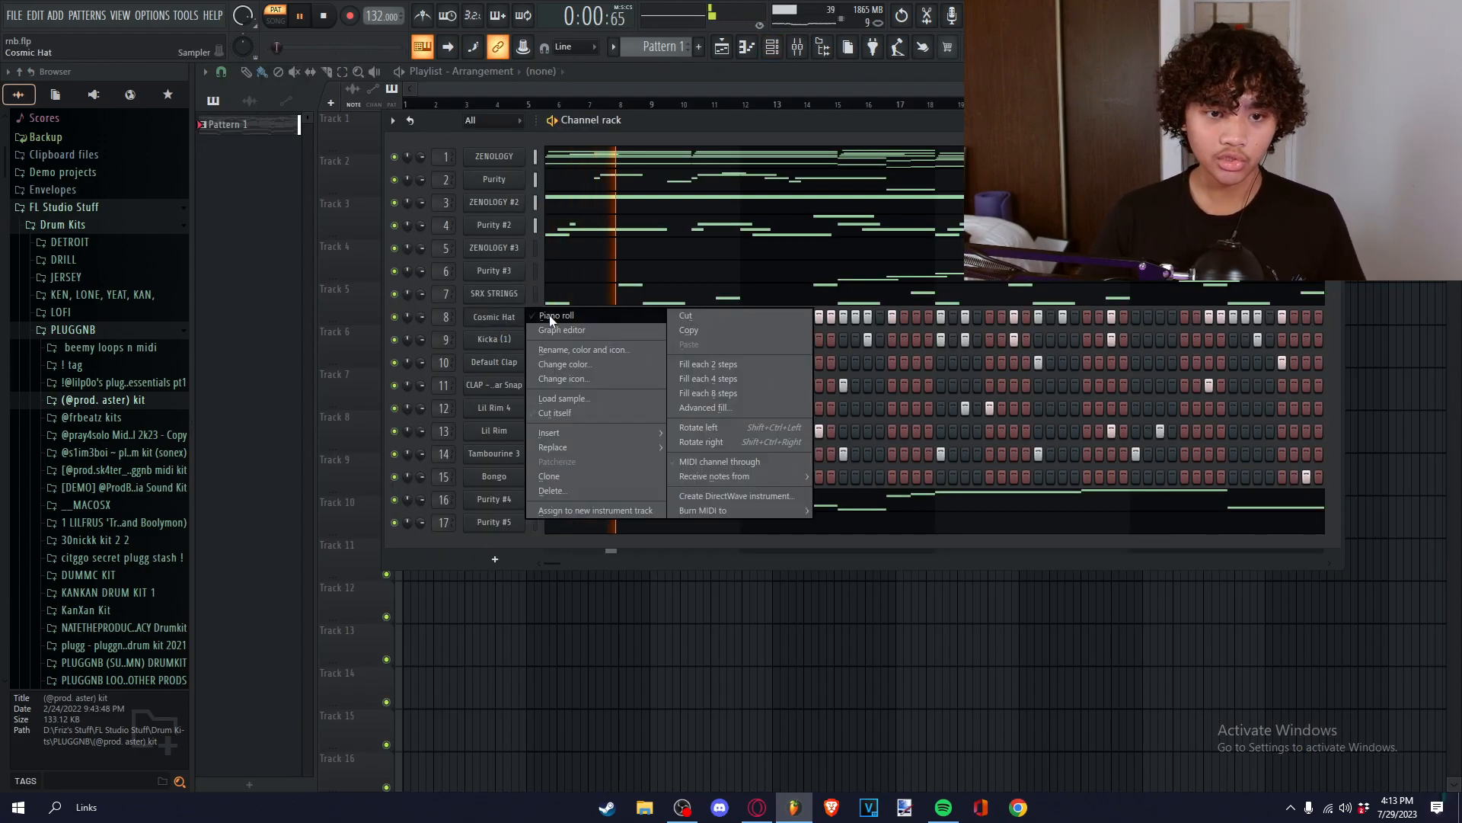
left_click(550, 320)
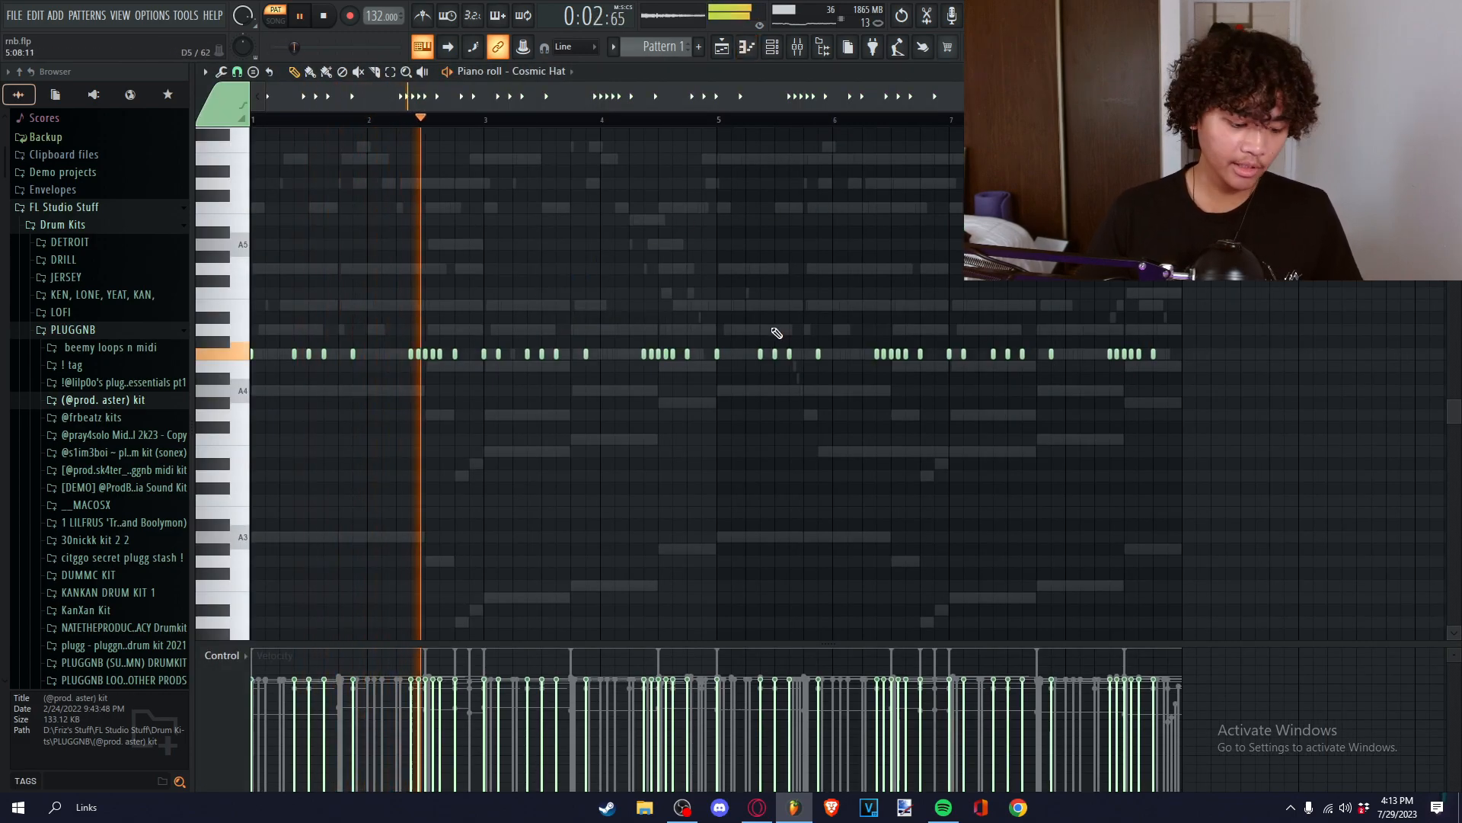
key("alt+r")
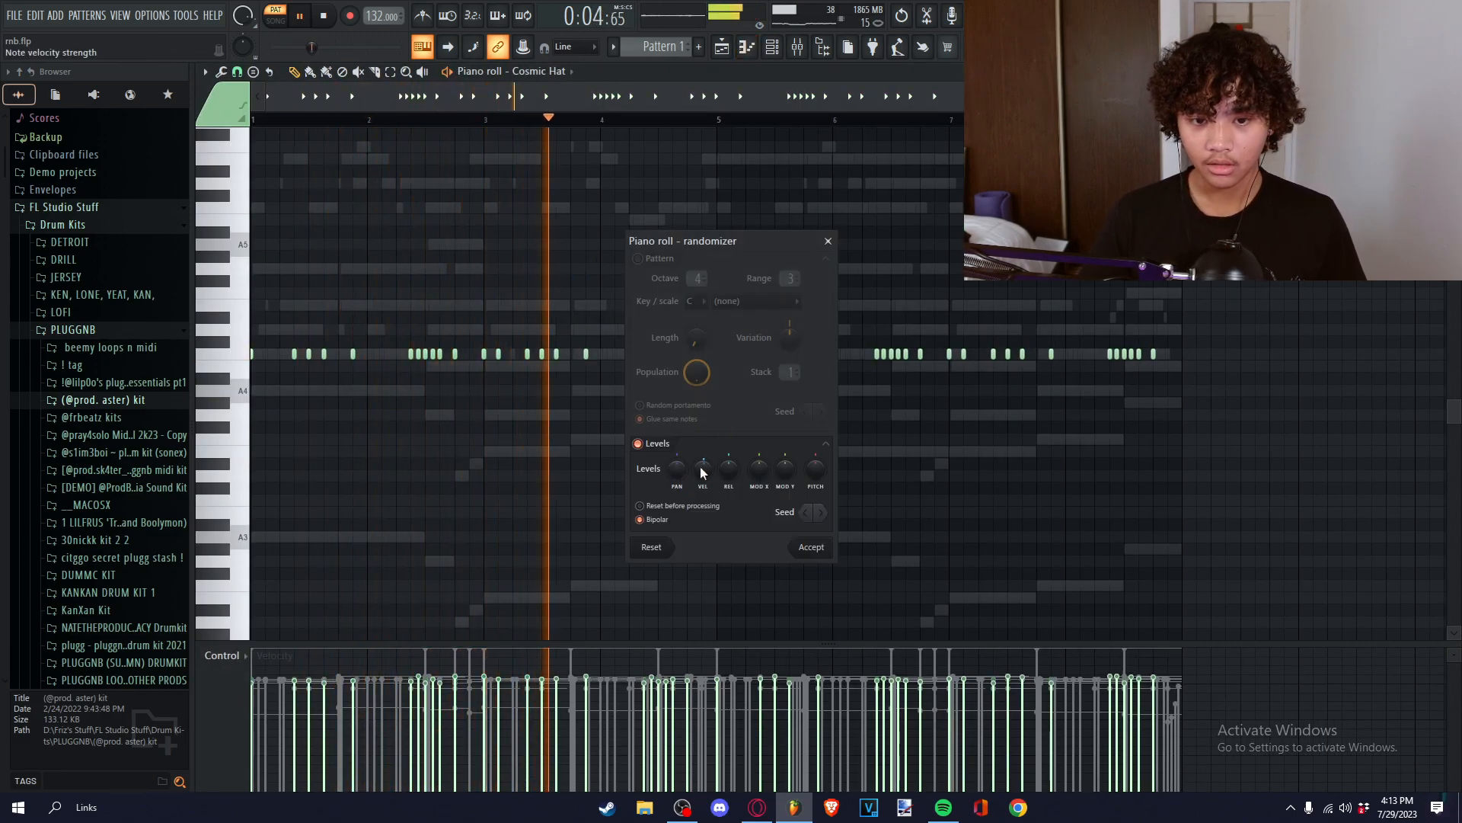
left_click_drag(681, 472, 680, 503)
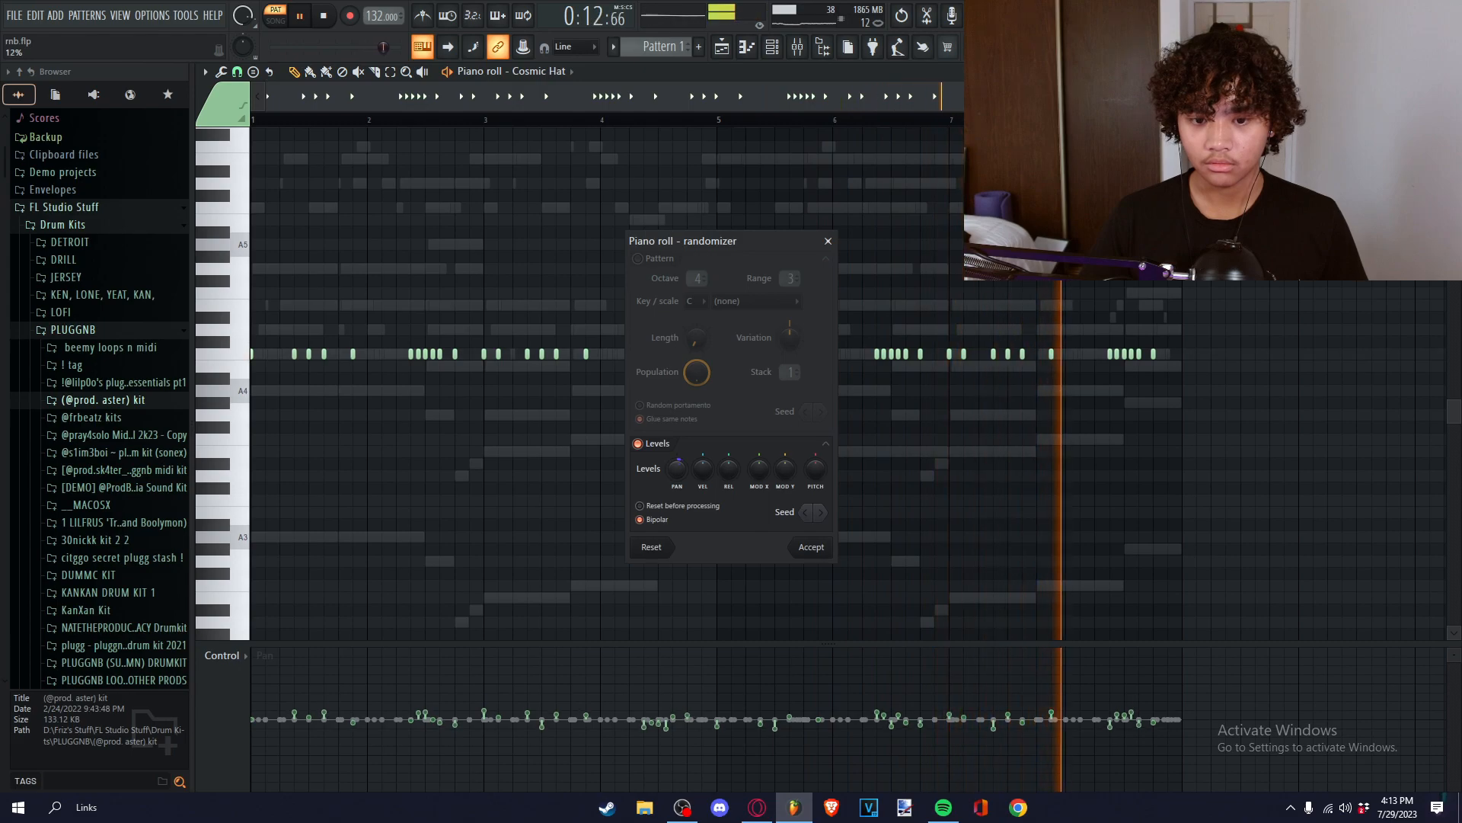
left_click(805, 547)
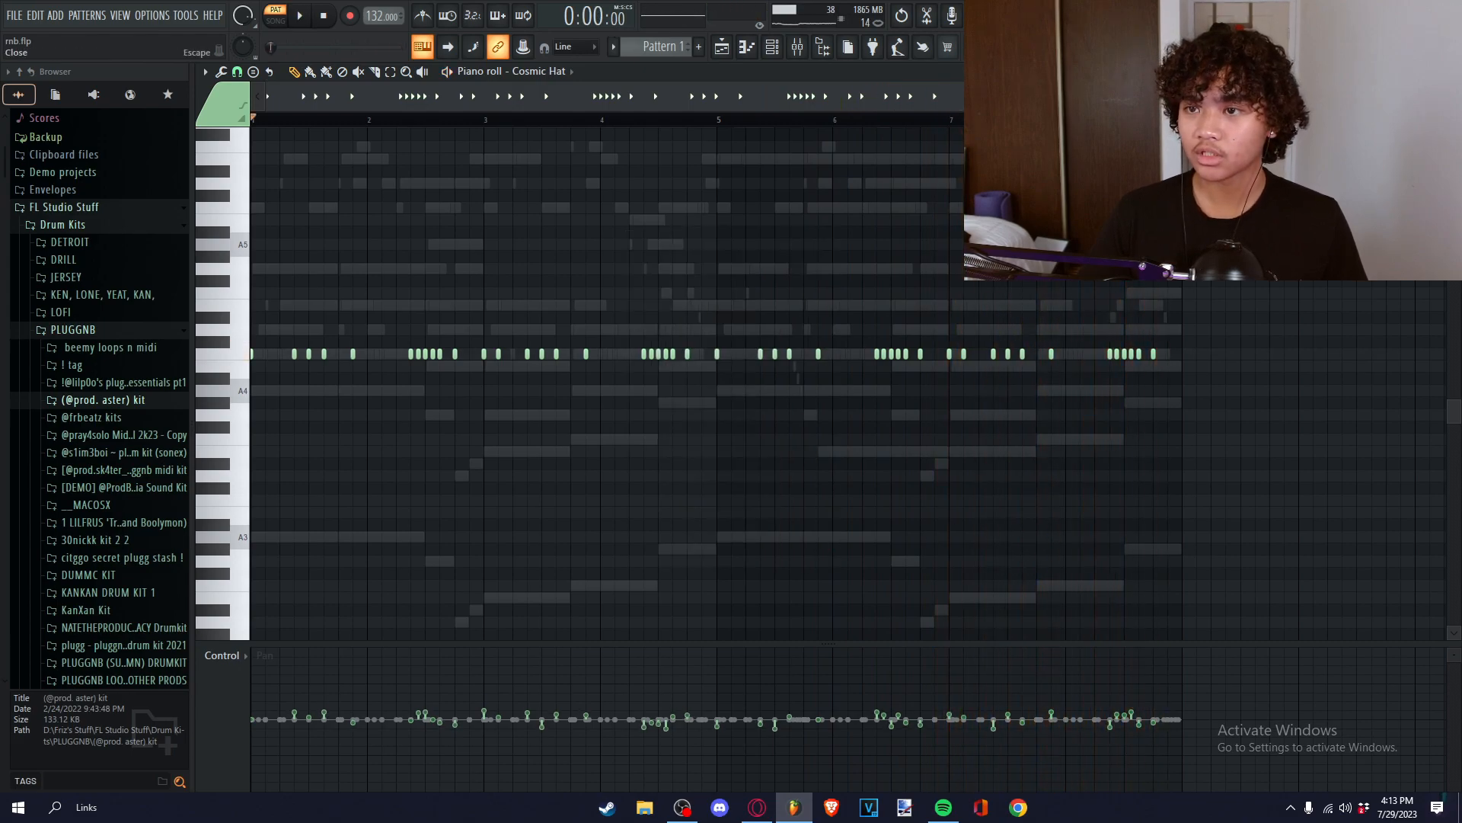
- Lower the faders of Inserts 16 and 17 together in the mixer until Insert 16 is at 65% (-8.6 dB)
left_click(772, 47)
left_click(797, 46)
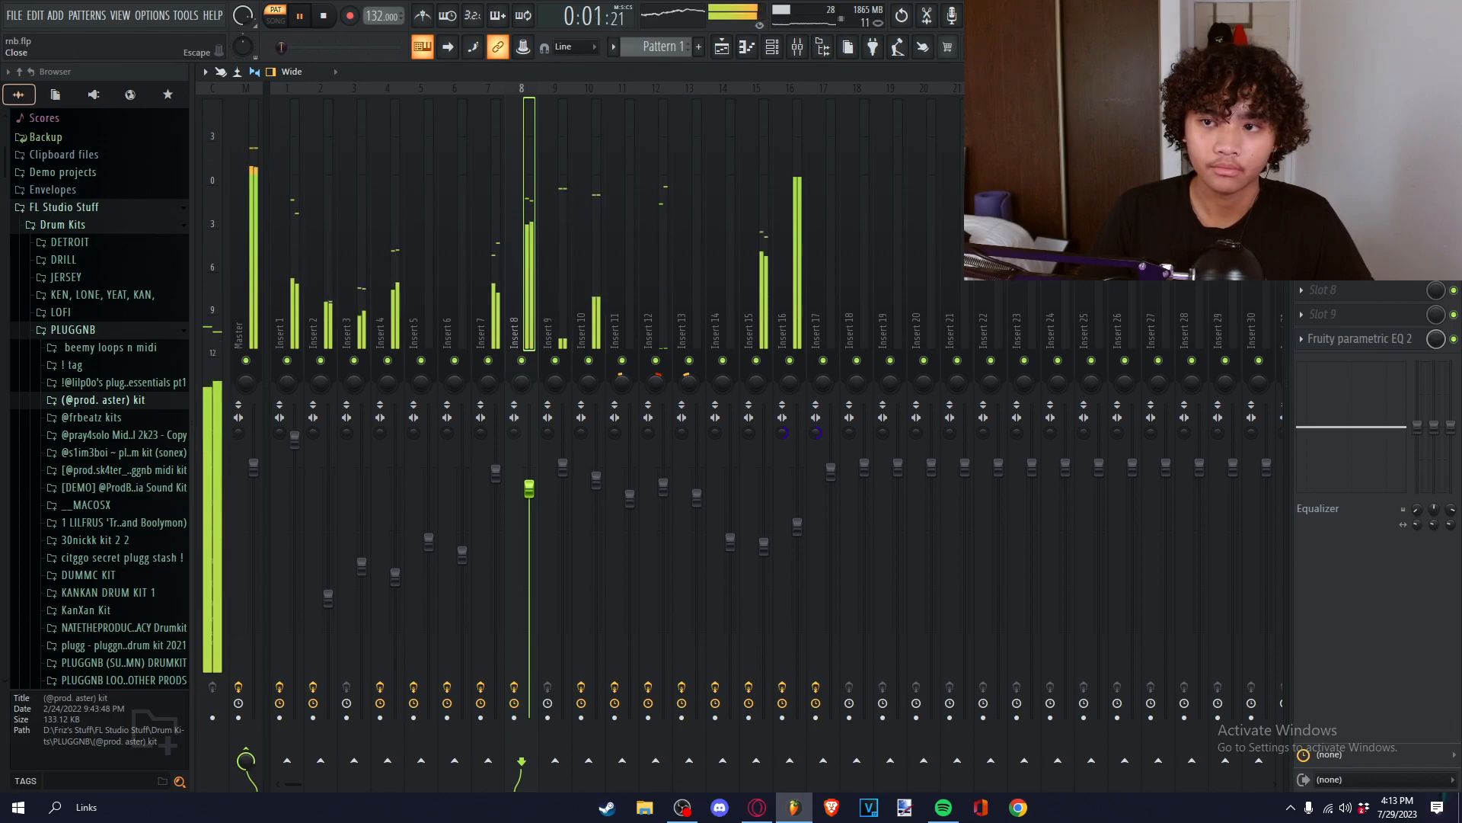
left_click_drag(797, 526, 798, 541)
key("ctrl+z")
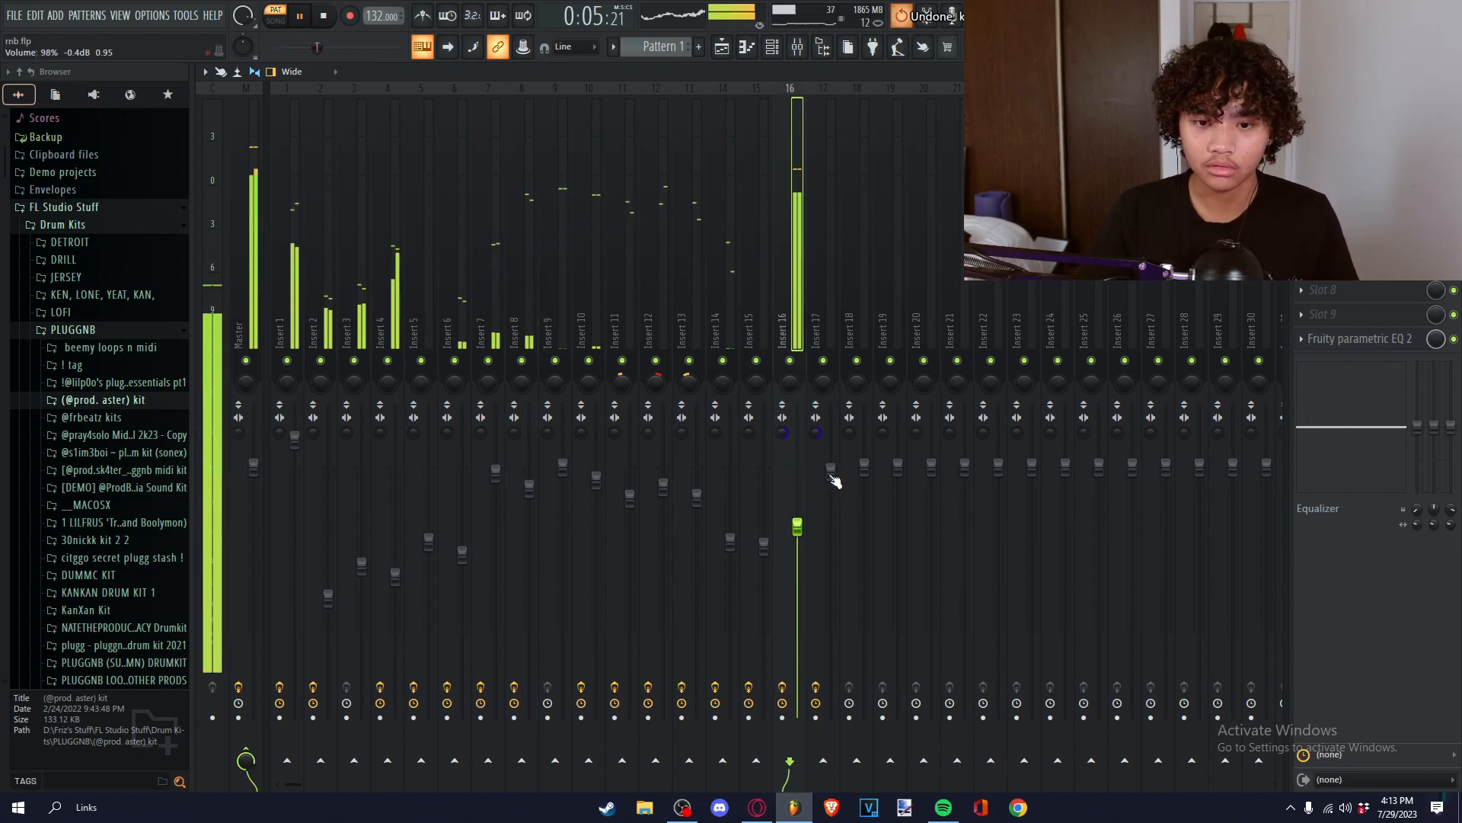
left_click(832, 473)
left_click(801, 316, "ctrl+shift")
left_click_drag(800, 525, 803, 559)
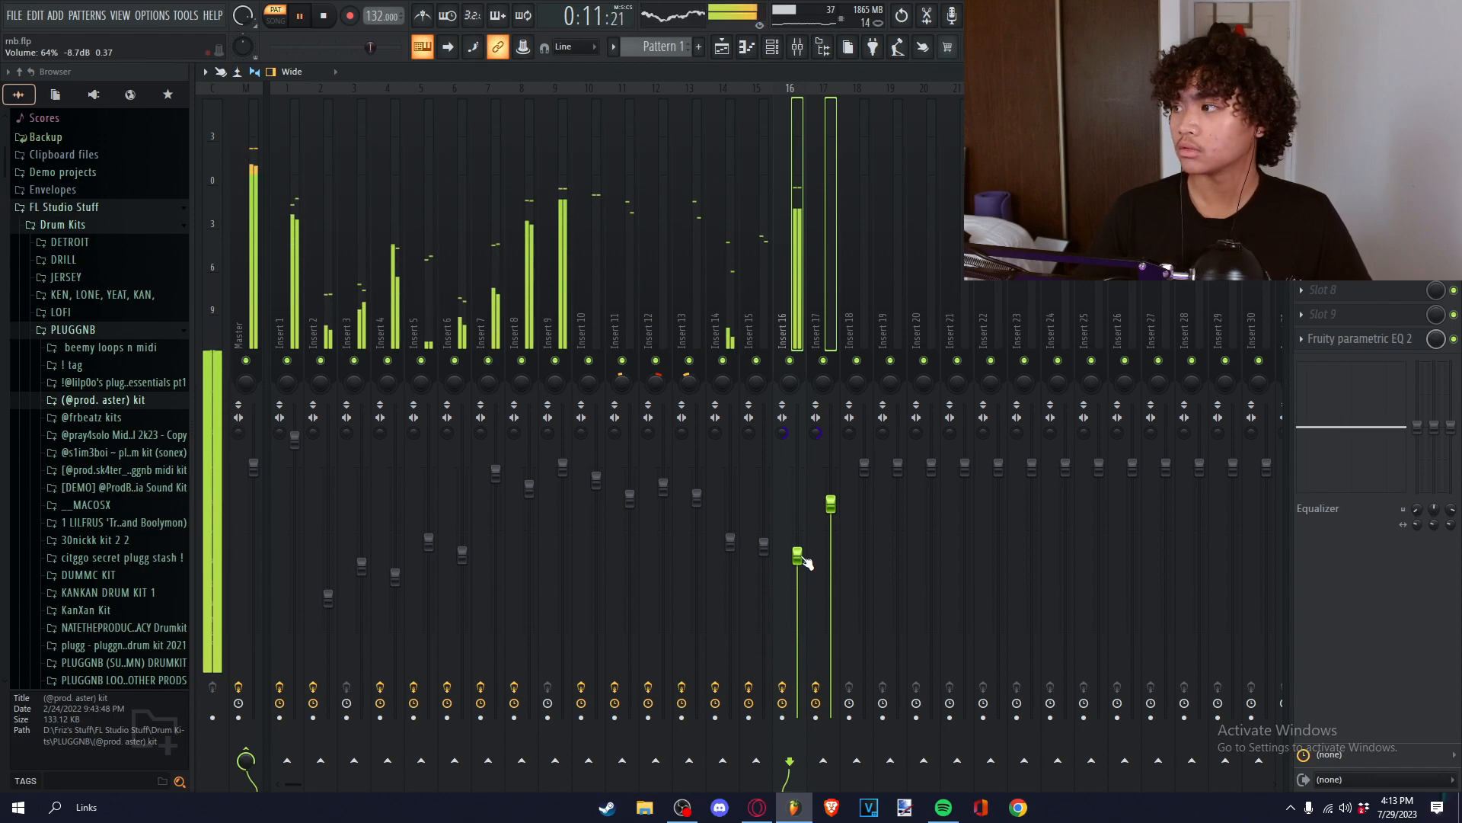
left_click_drag(799, 557, 800, 556)
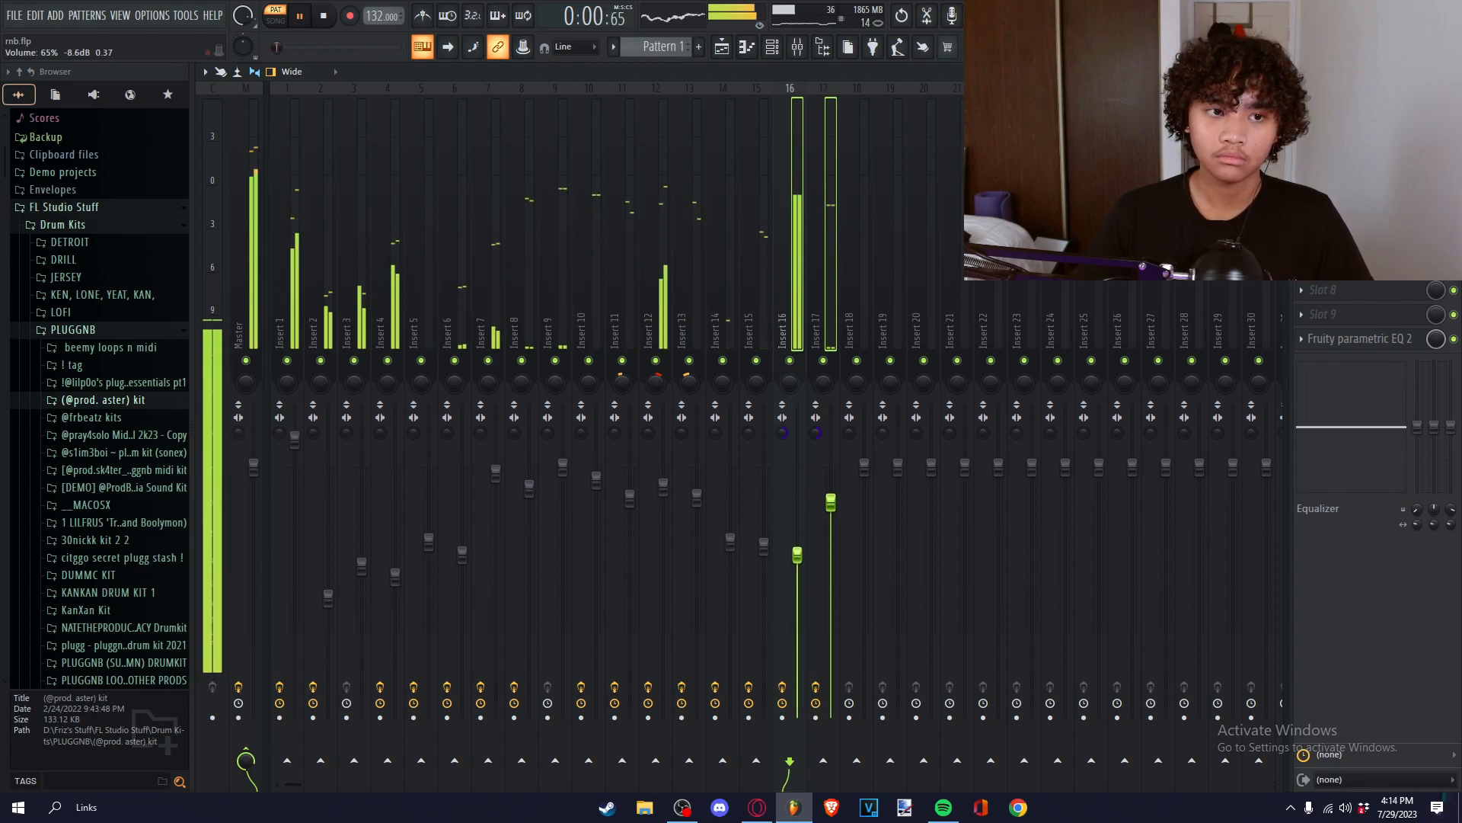
- Raise the fader of Insert 17 on its own and reselect Insert 16
left_click(835, 326)
left_click_drag(830, 503, 831, 483)
left_click(792, 335)
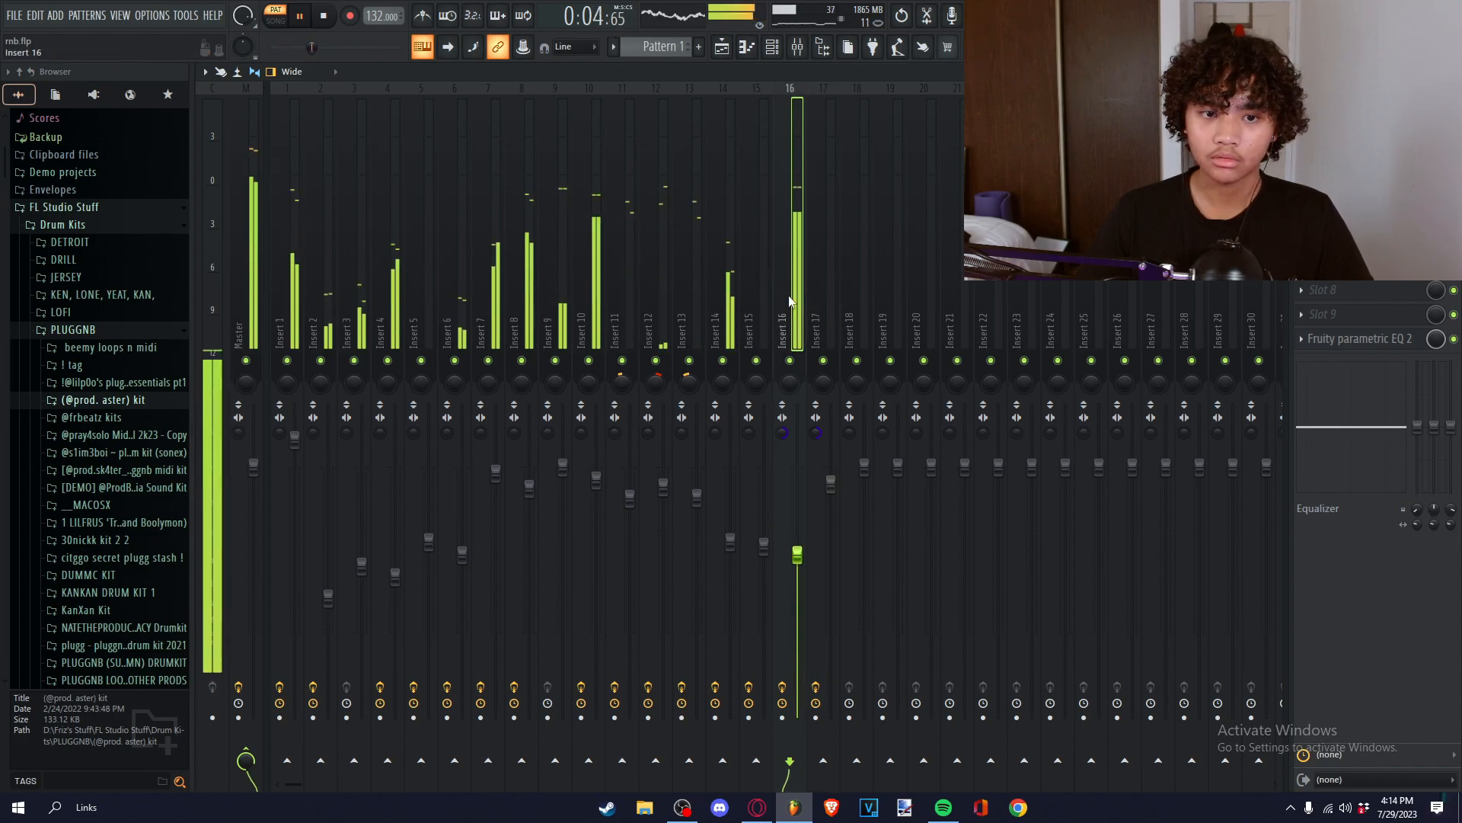
- Shift the band 1 low cut of Fruity Parametric EQ 2 on Insert 1 slightly higher in frequency
left_click(280, 336)
left_click(1356, 338)
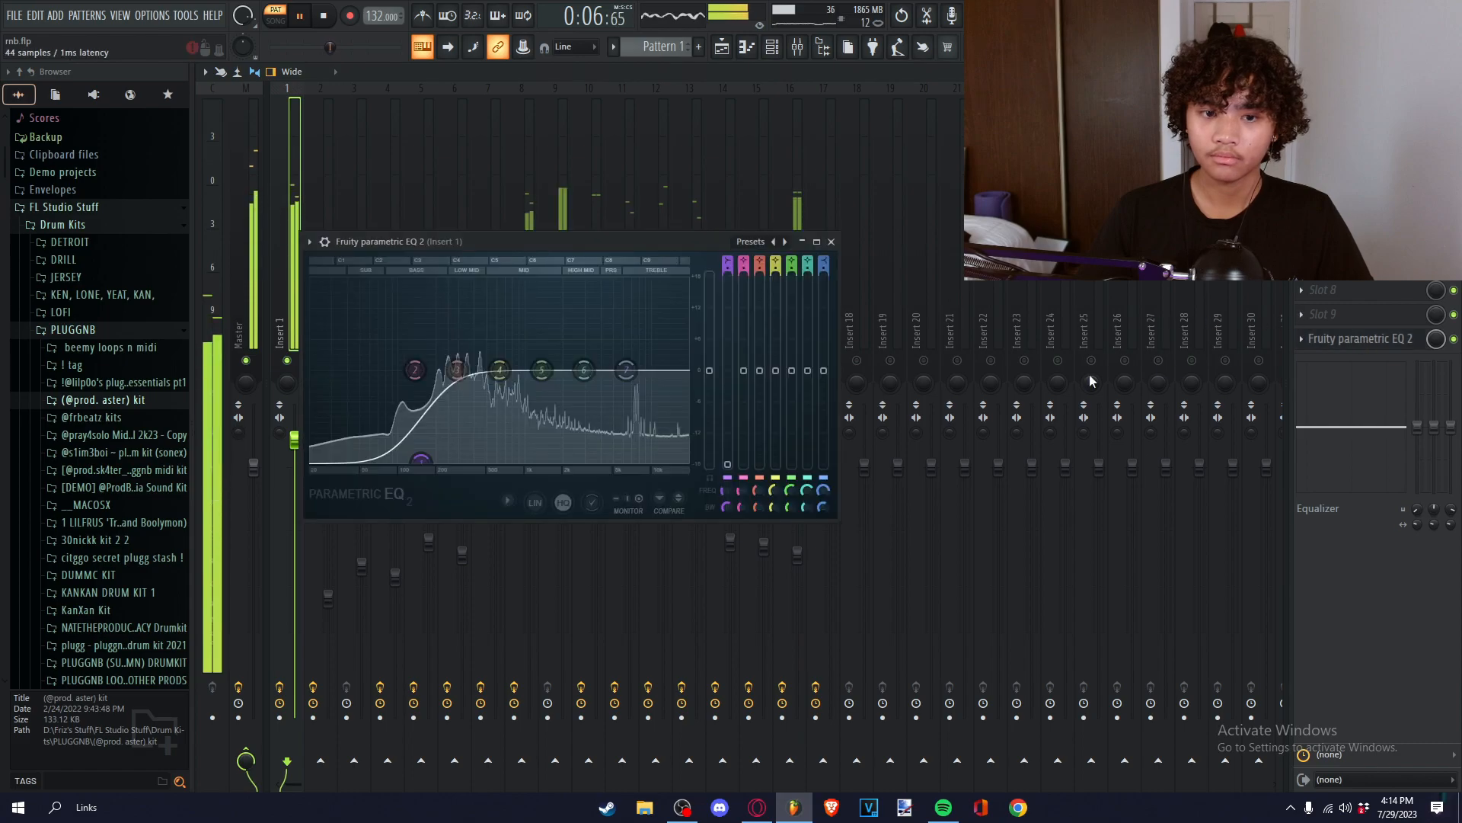
right_click(420, 461)
left_click_drag(421, 460, 434, 448)
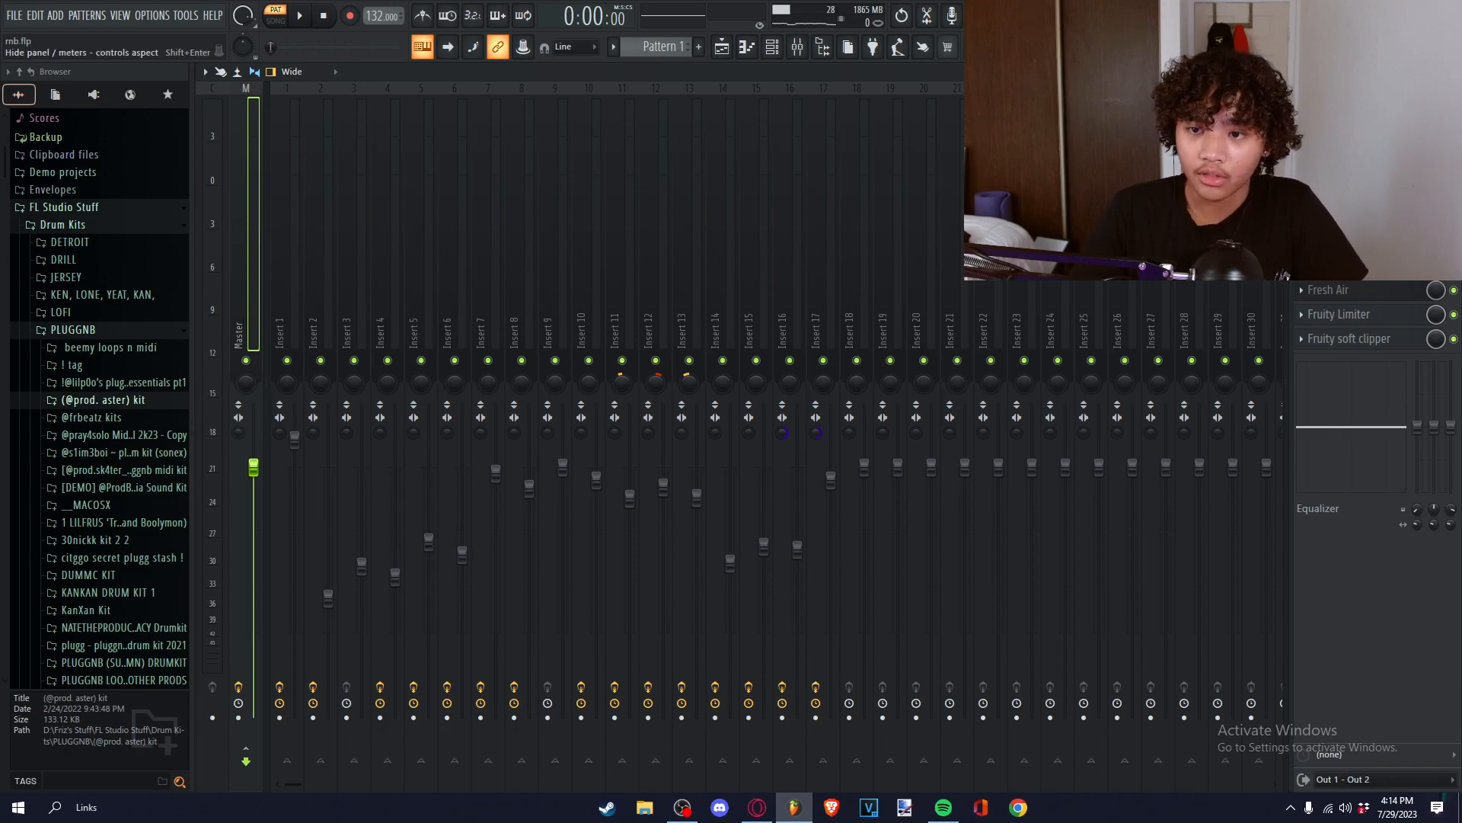
- Examine the Fresh Air and Fruity Limiter settings on the Master track
left_click(1301, 265)
left_click(1313, 298)
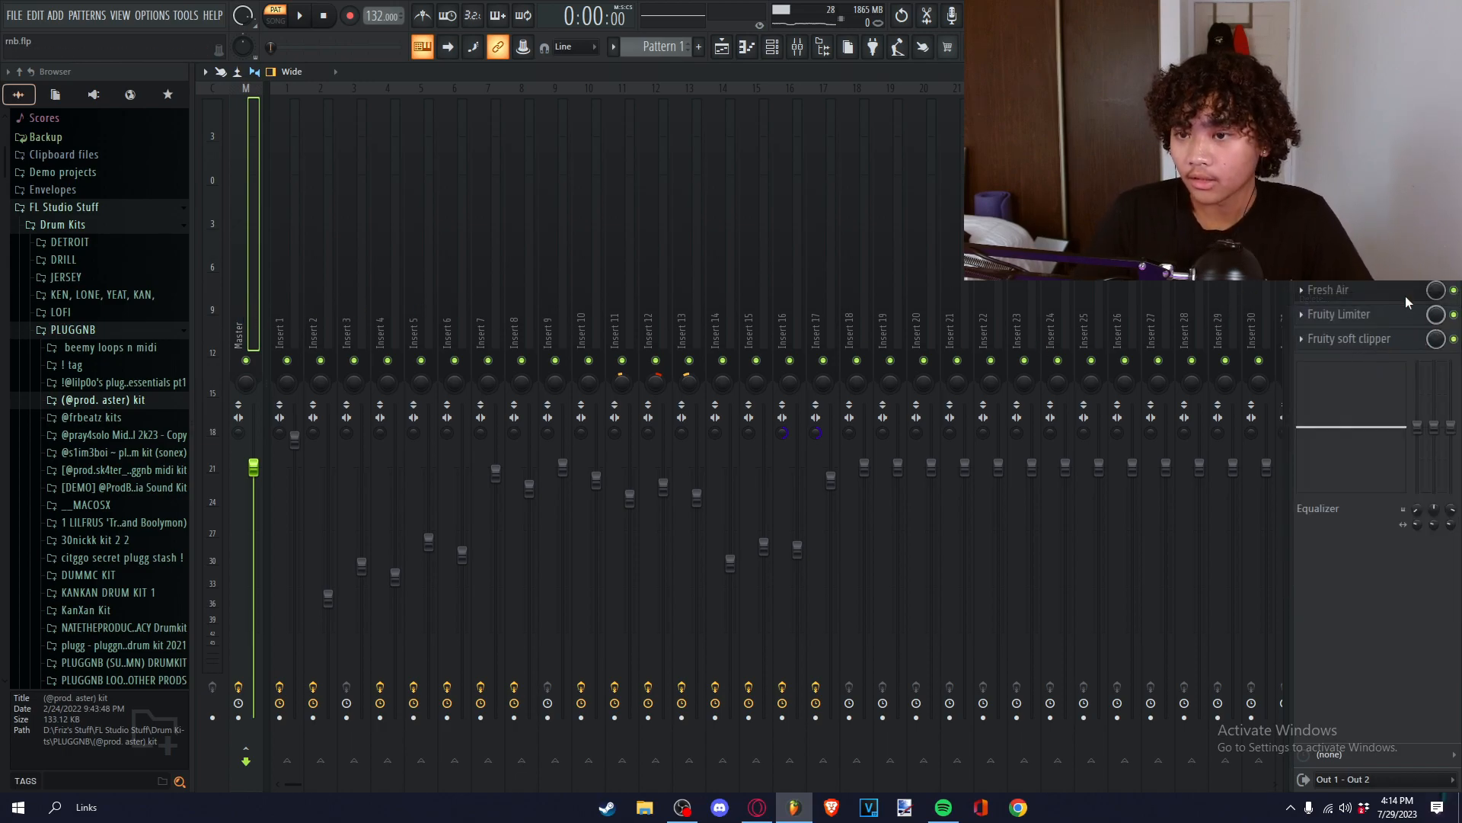
left_click(1380, 292)
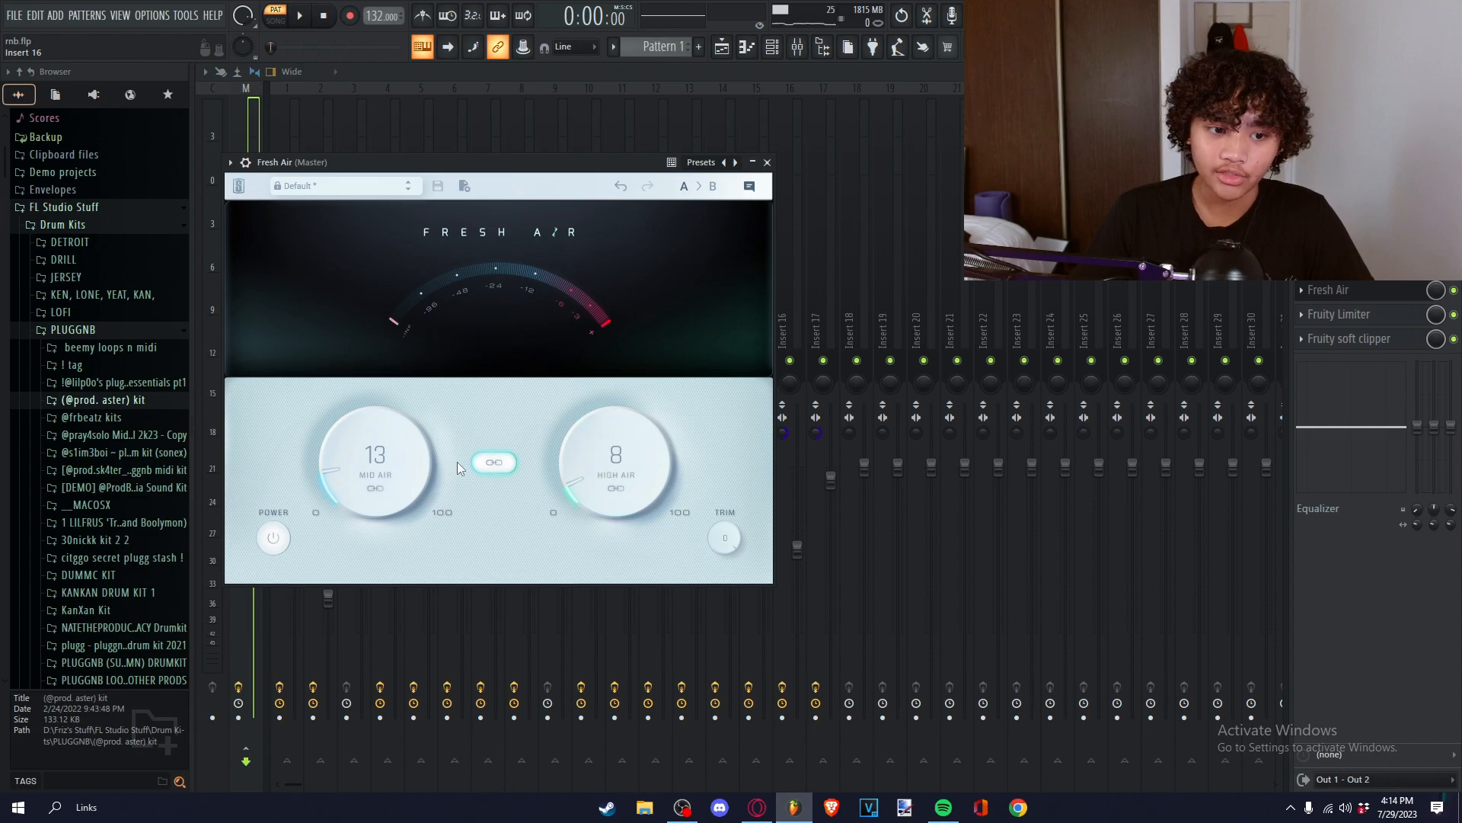
left_click(768, 162)
left_click(1329, 313)
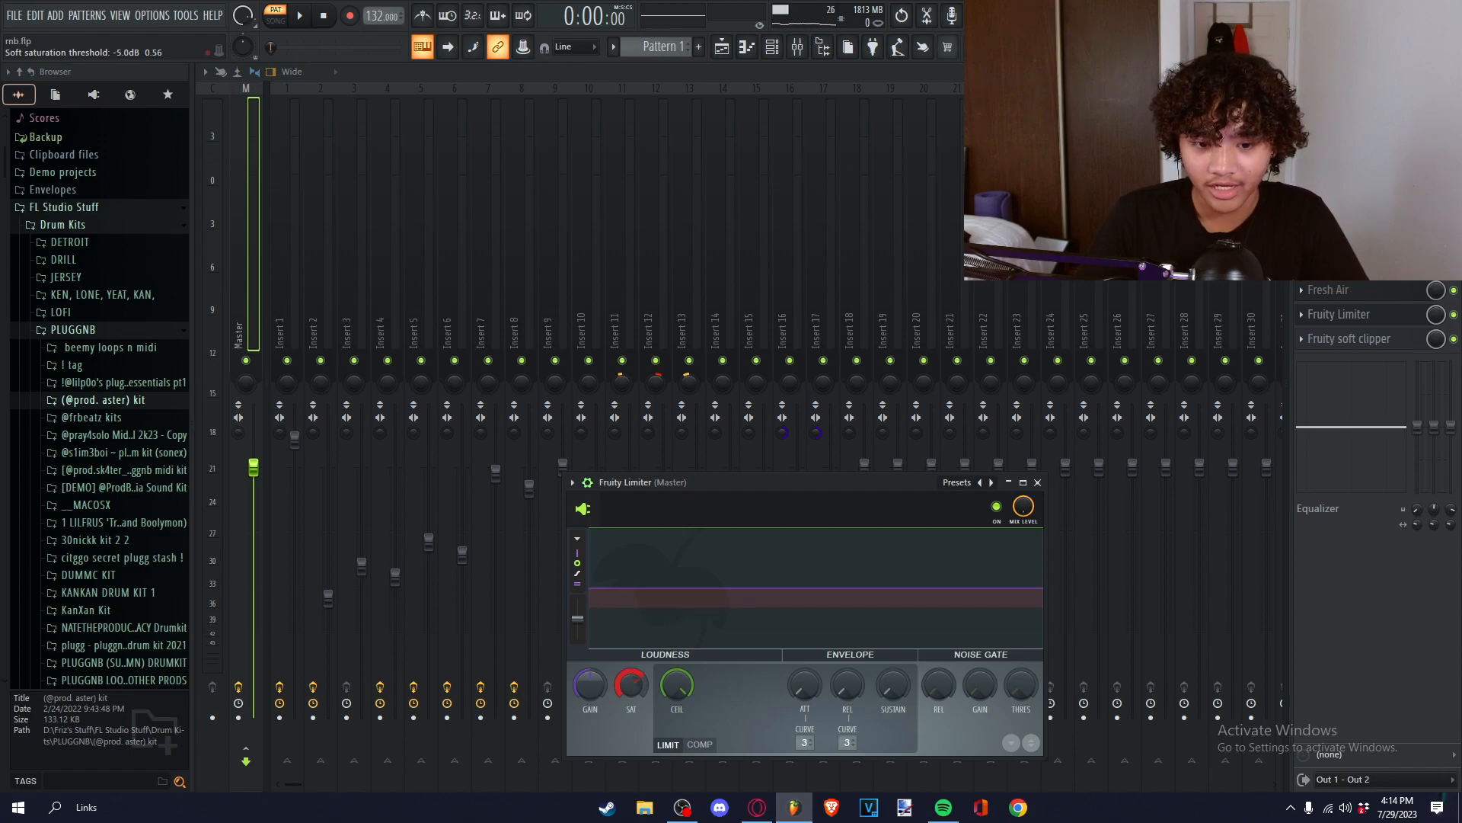
key("ctrl+z")
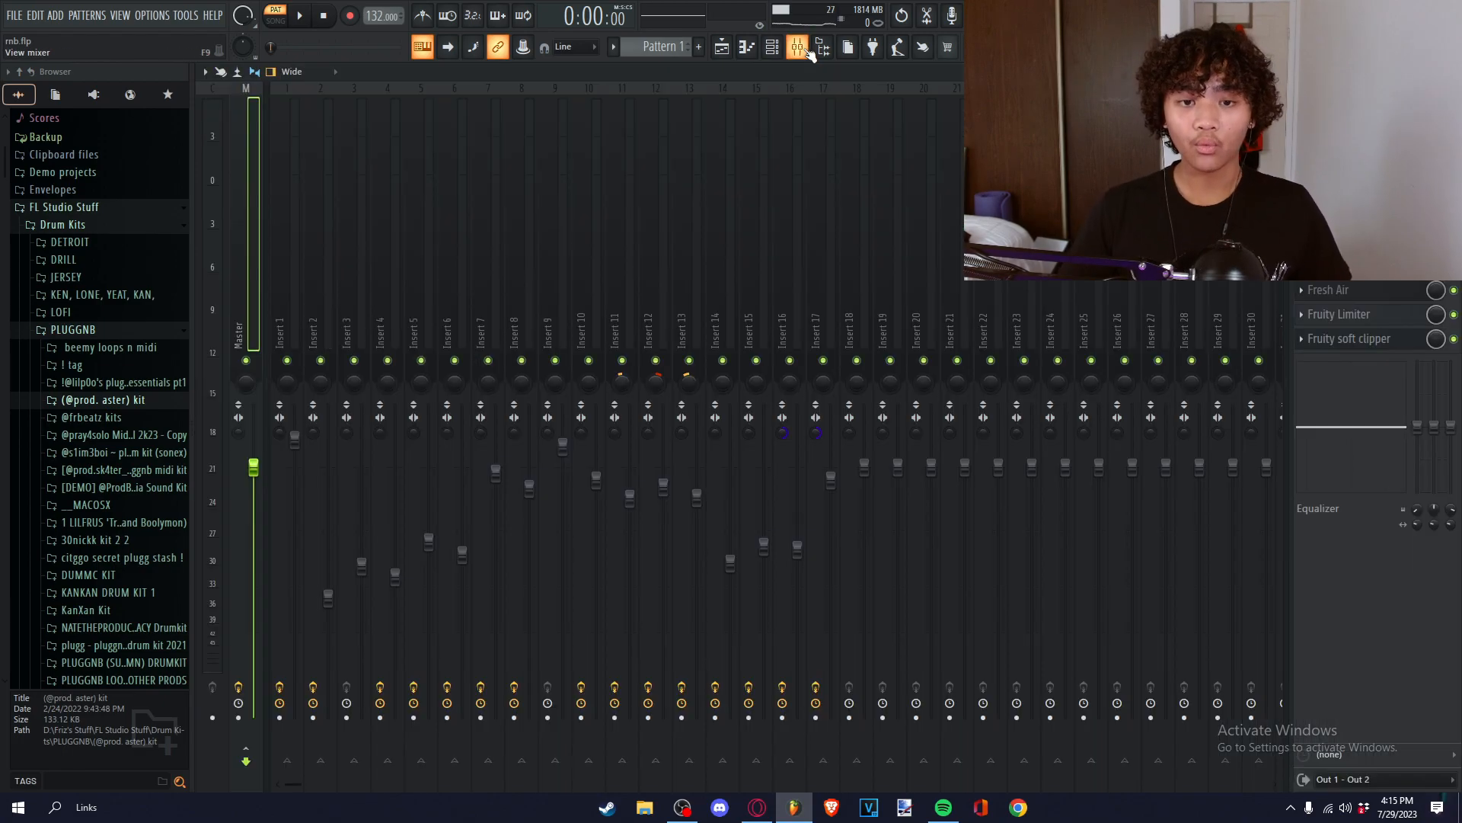
- Play the pattern with the mixer isolated to Inserts 9, 16 and 17
key("space")
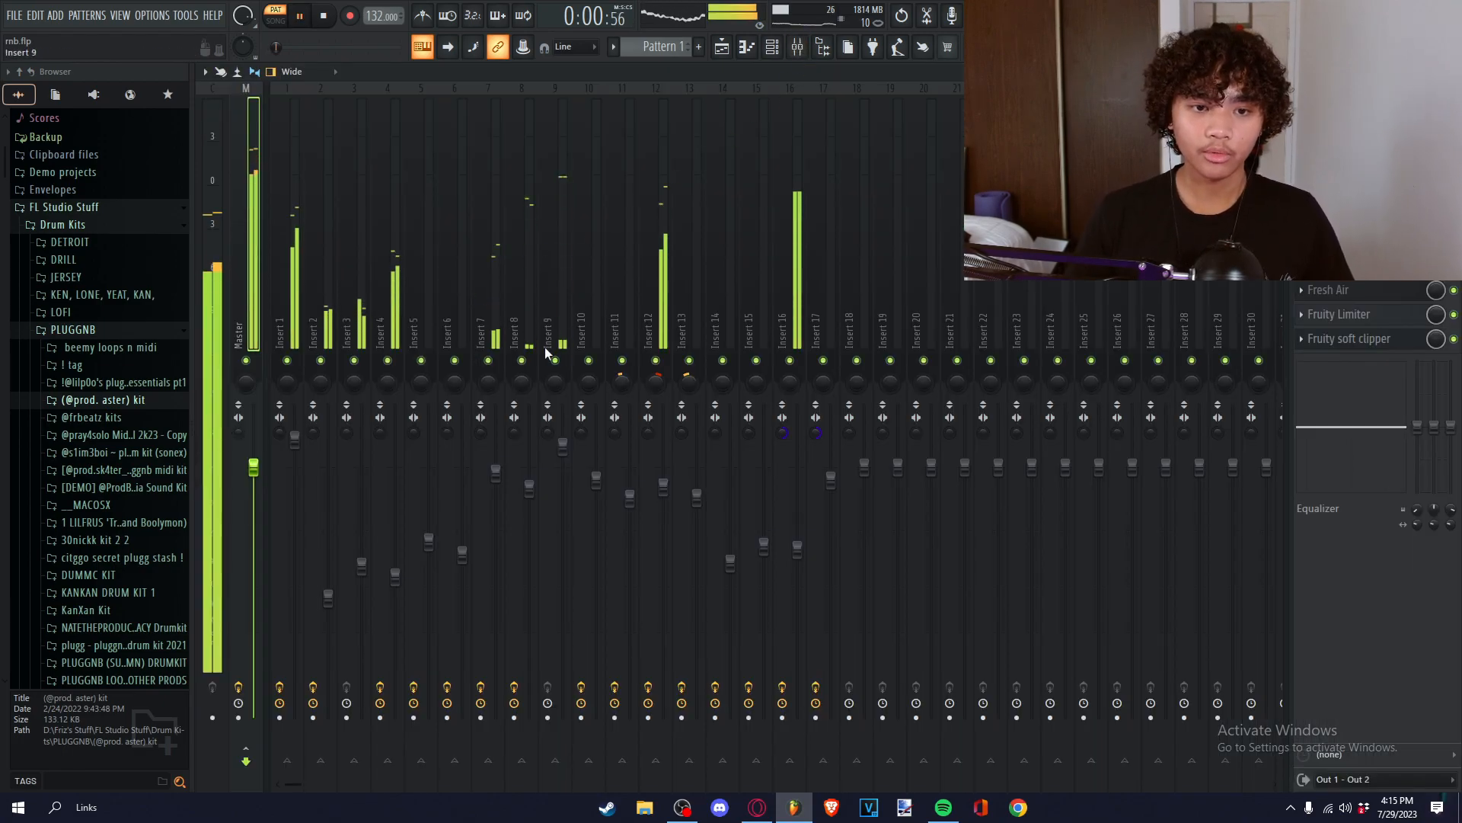
left_click(545, 346)
key("space")
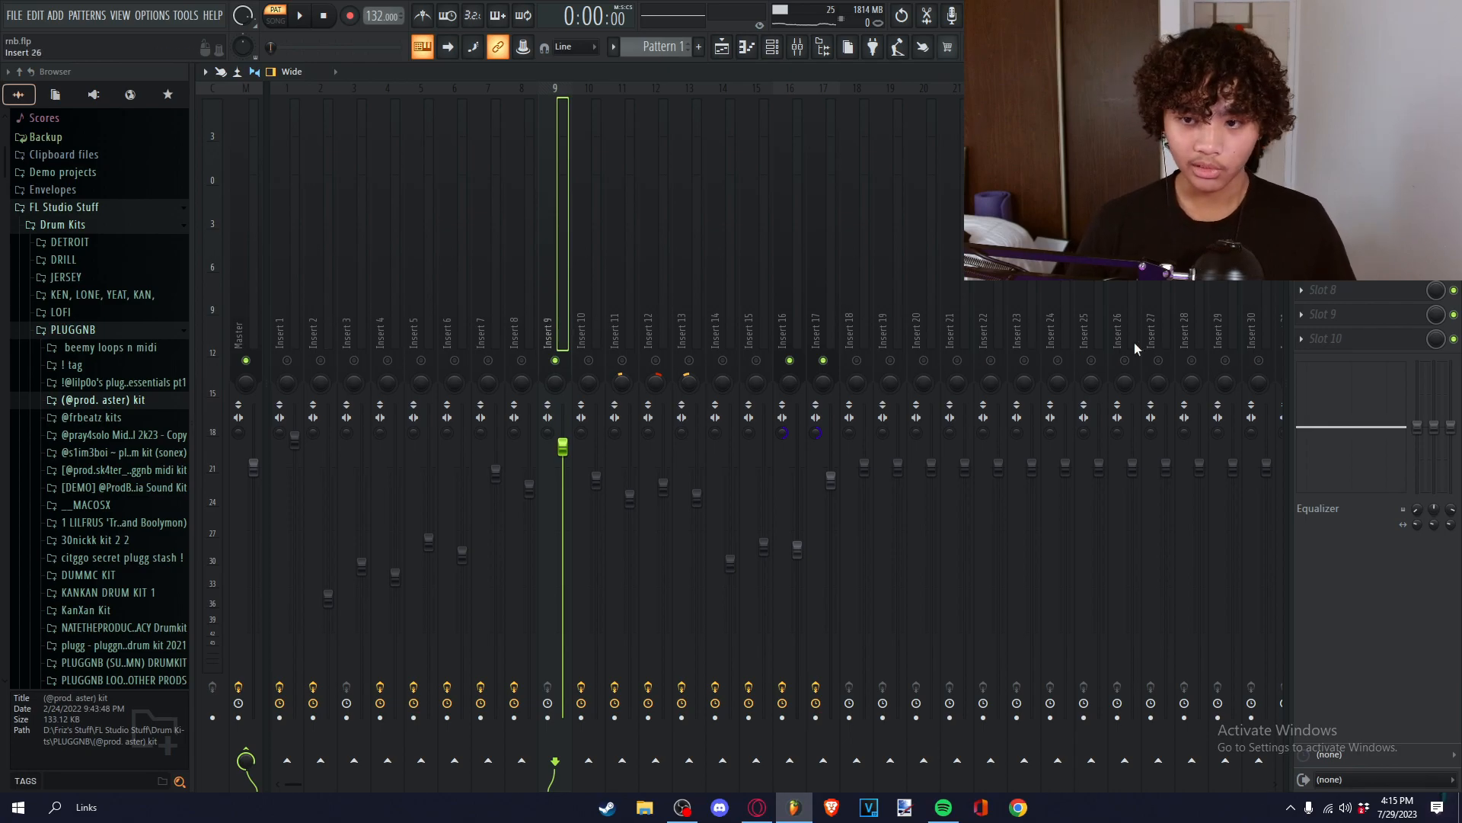
key("space")
- Add a second Fruity Parametric EQ 2 to slot 9 of Insert 16
left_click(792, 327)
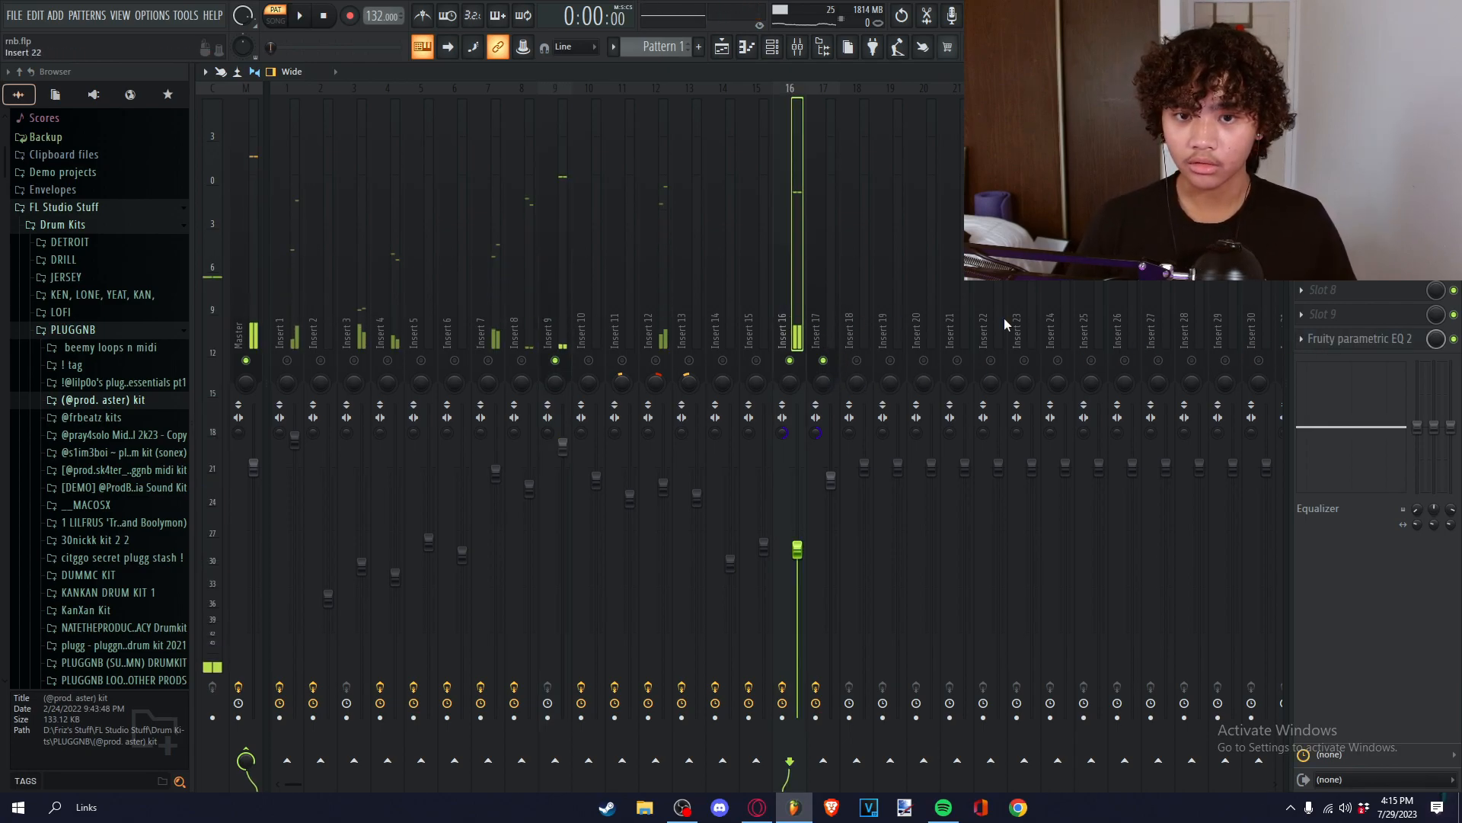
left_click(1333, 346)
right_click(1351, 335)
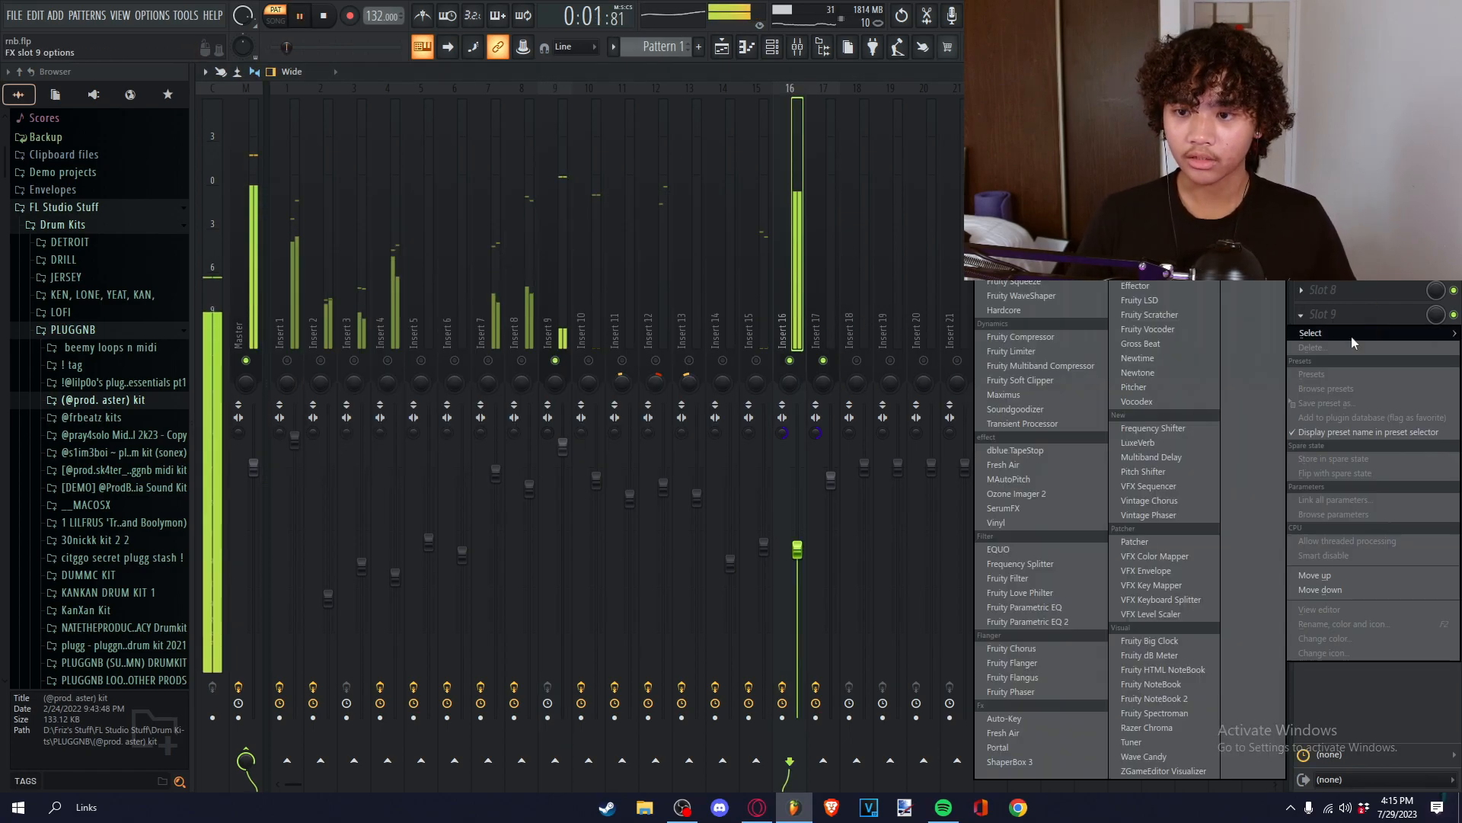
left_click(1082, 621)
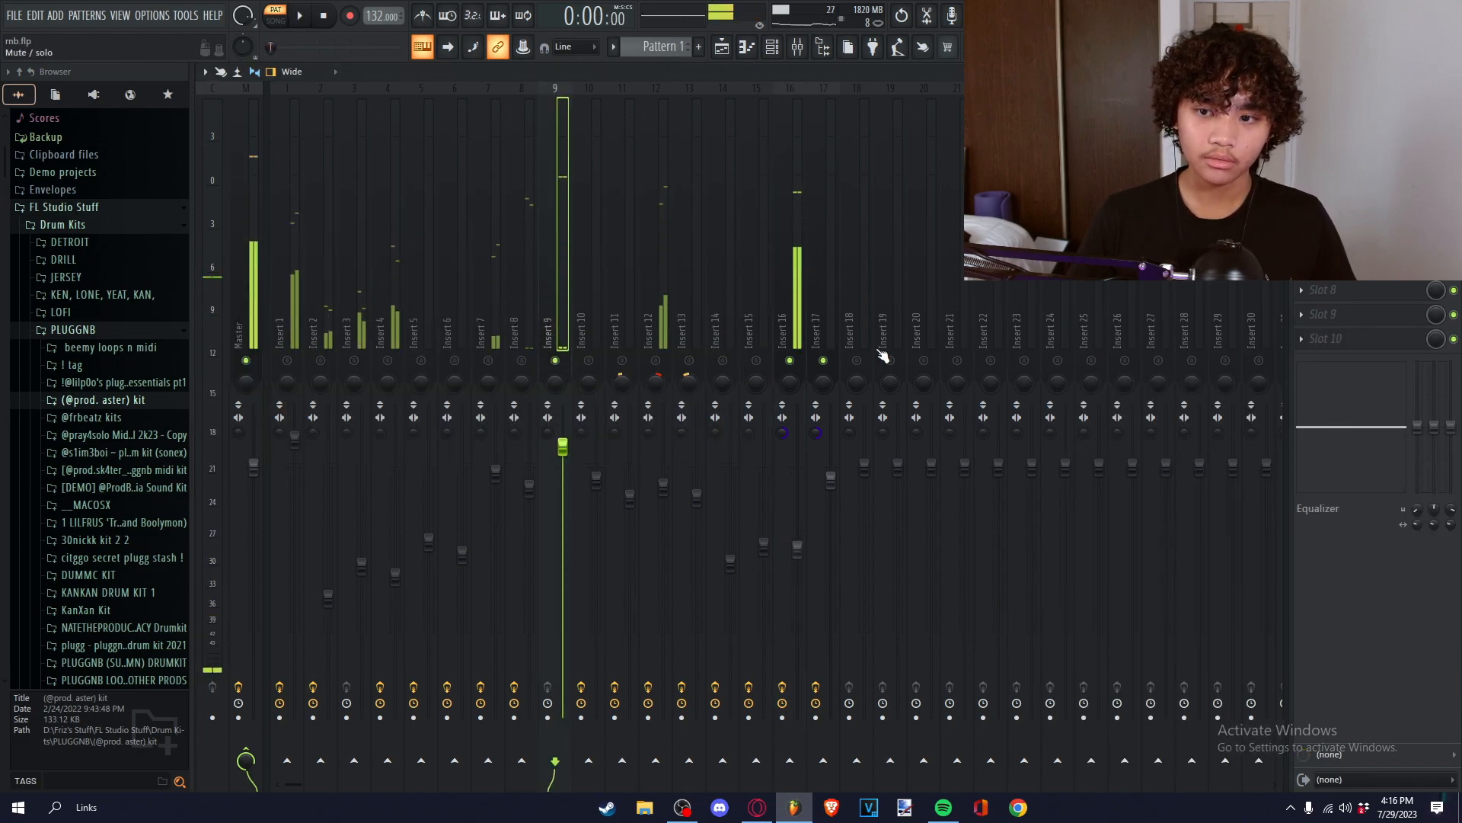
- Add Fruity Peak Controller to slot 9 of Insert 9
left_click(1375, 315)
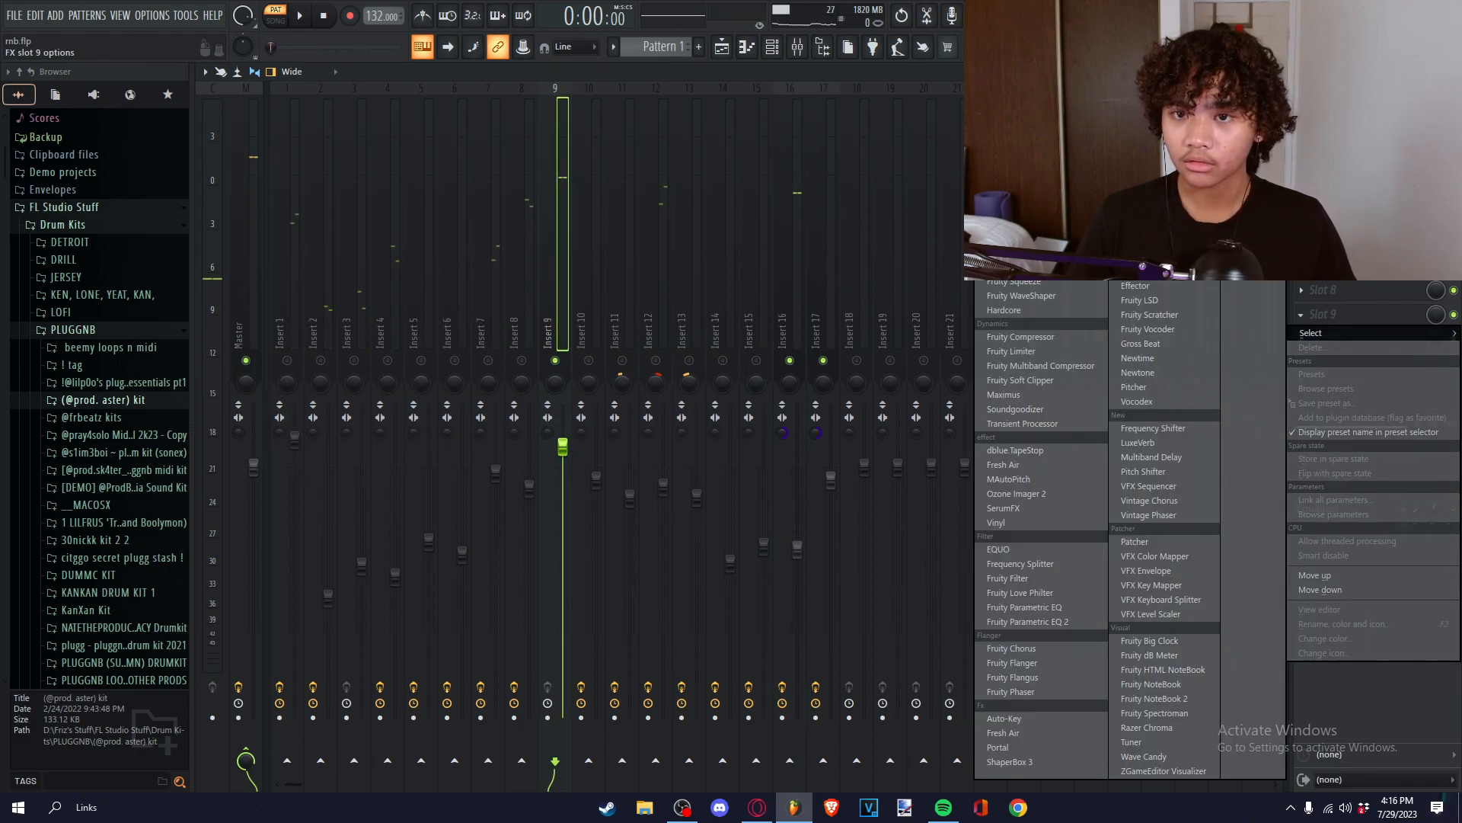
left_click(1025, 85)
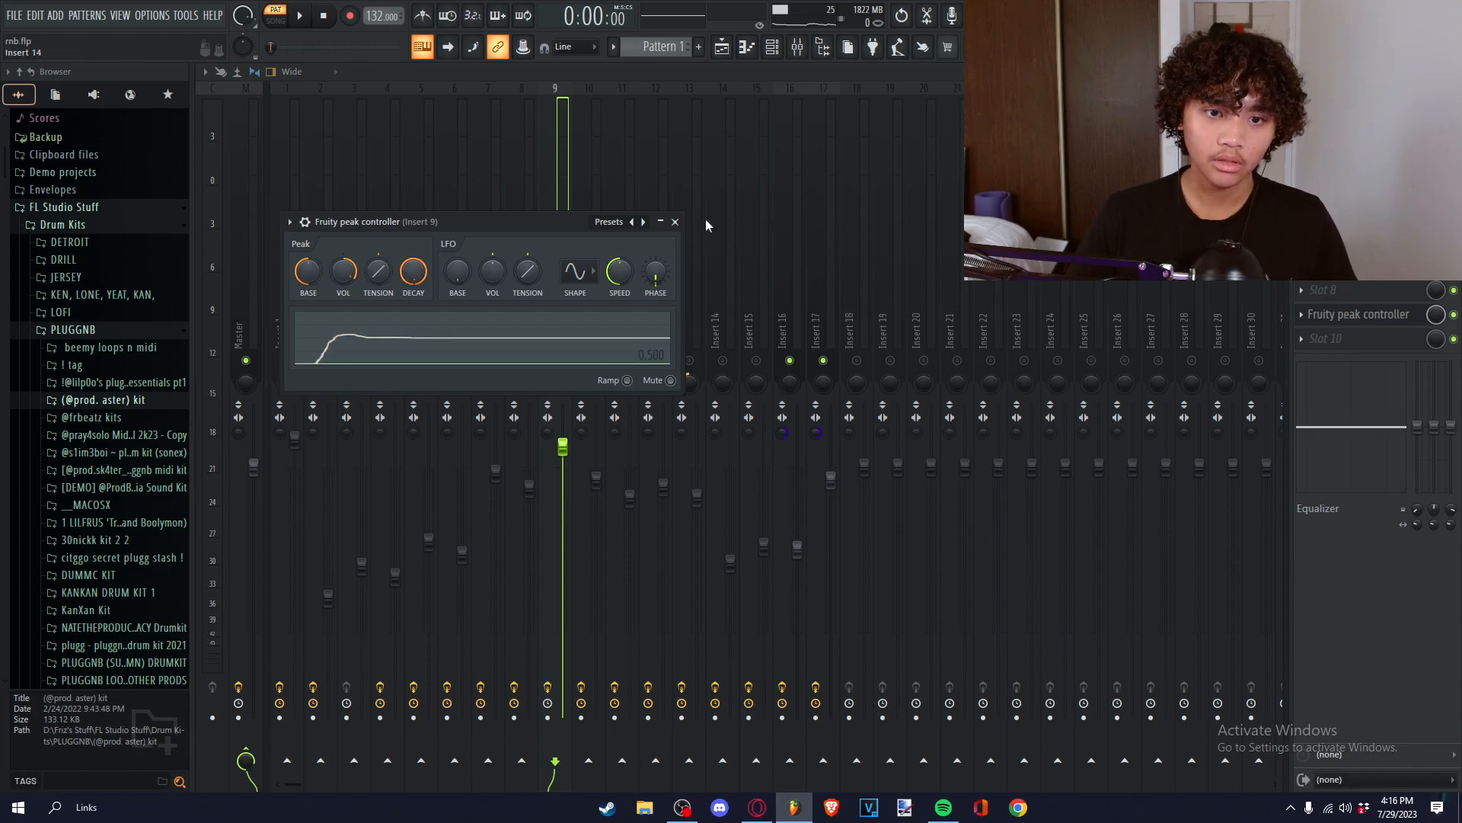
left_click(675, 221)
- Link the band 1 level of the slot 9 EQ on Insert 16 to Peak ctrl - Peak with the Inverted mapping formula
left_click(784, 327)
left_click(1348, 314)
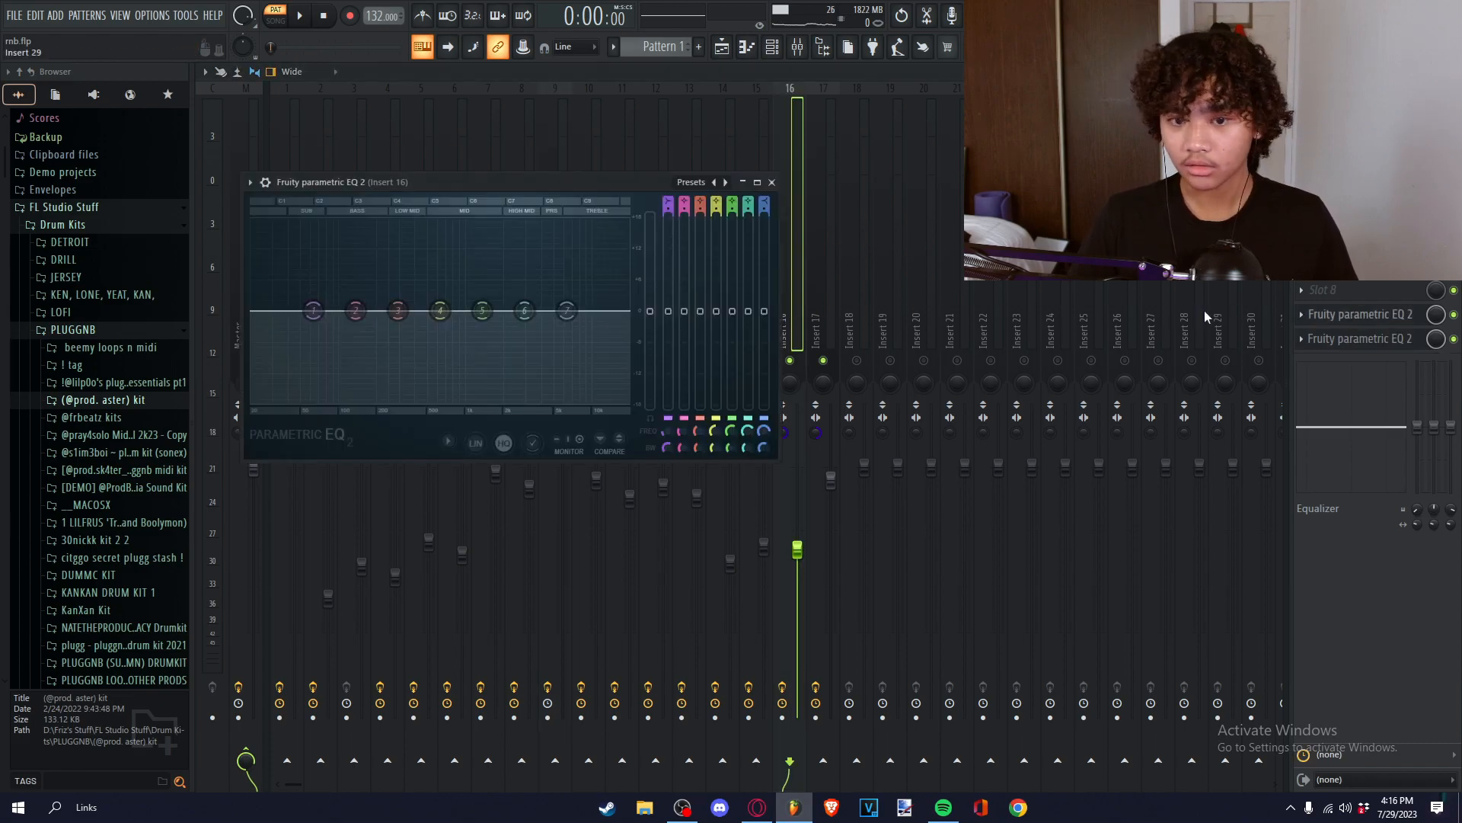
right_click(670, 312)
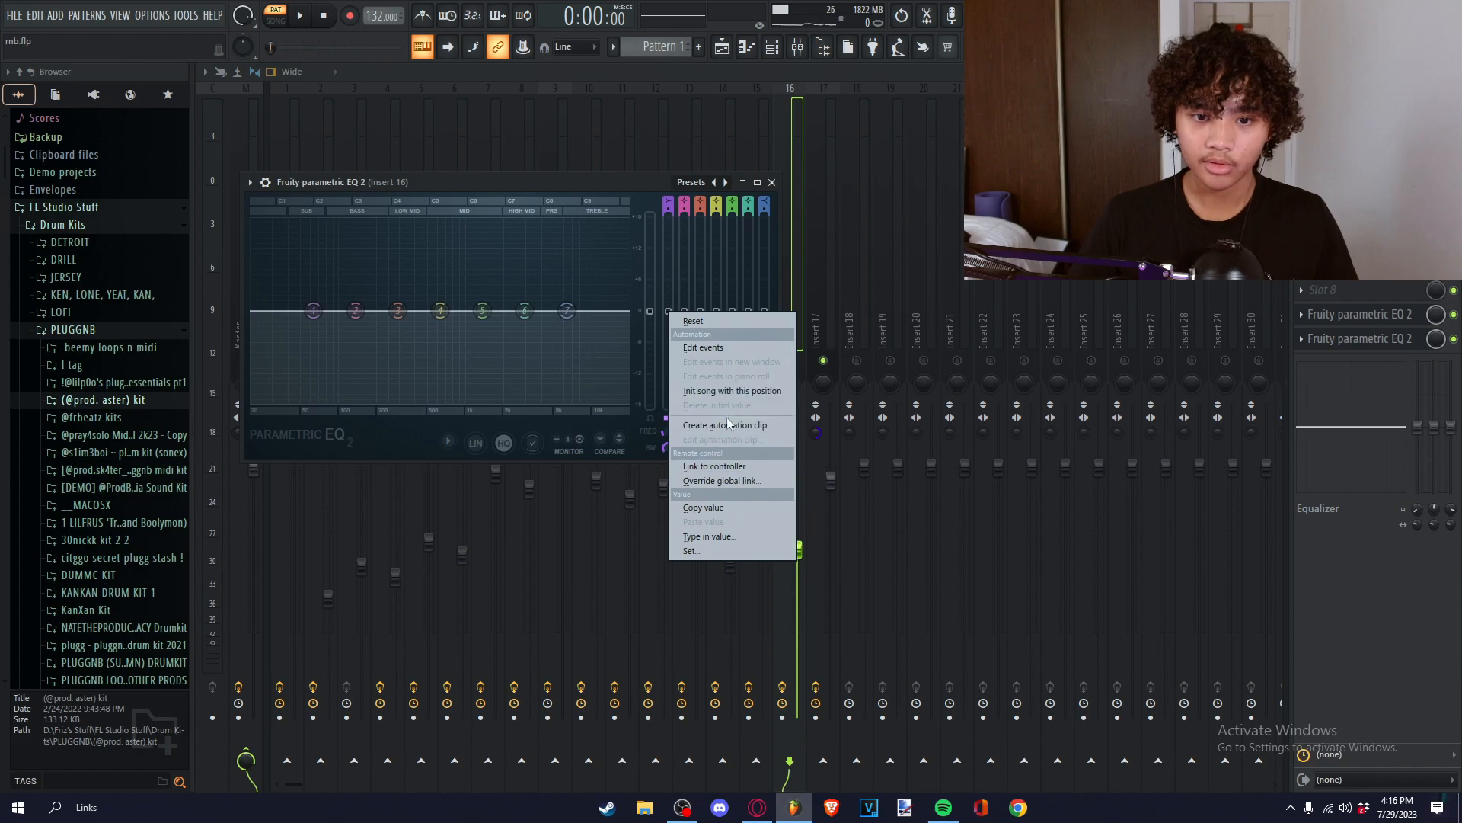
left_click(727, 467)
left_click(808, 381)
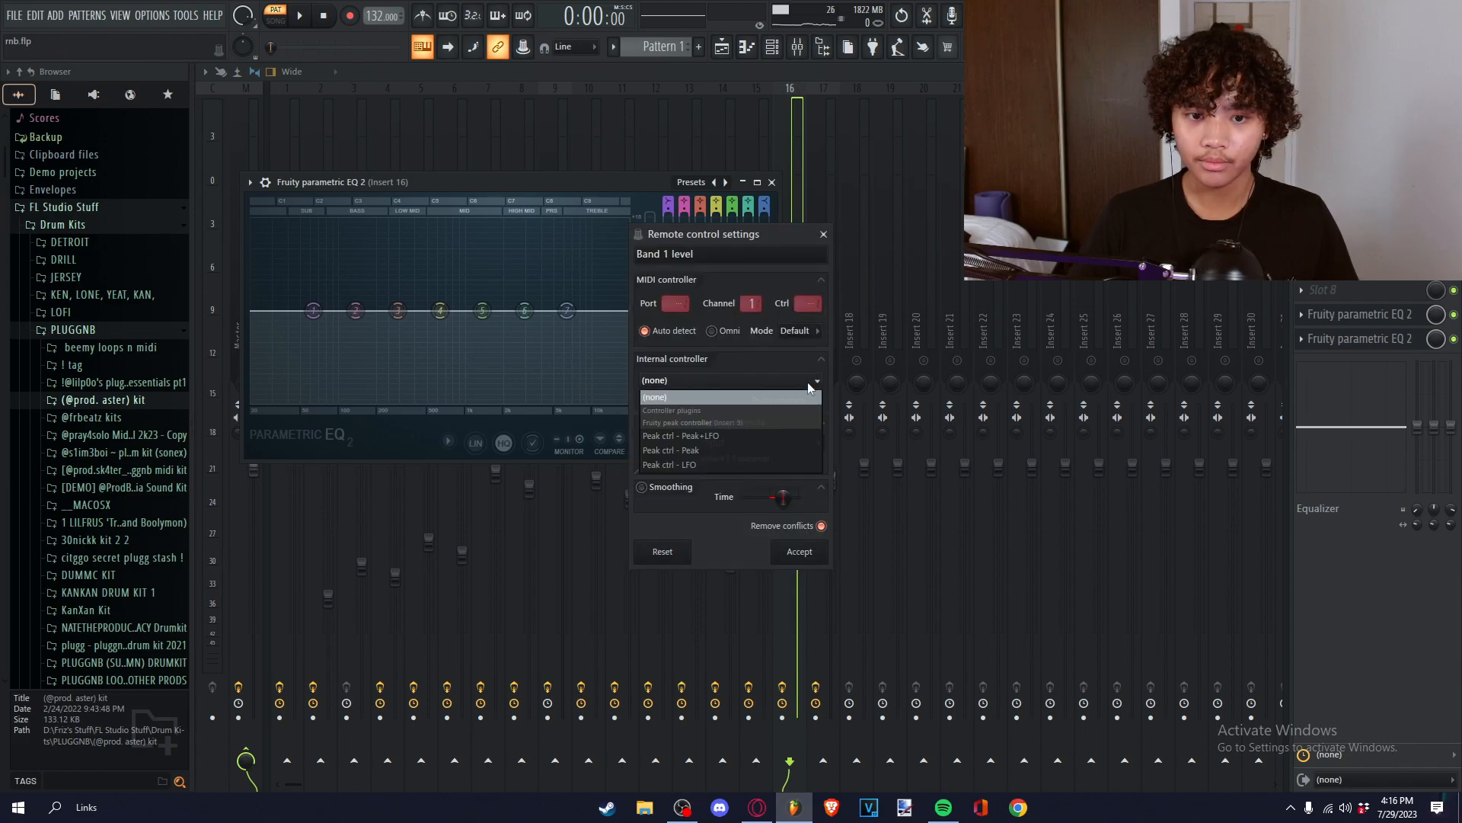
left_click(706, 450)
left_click(809, 441)
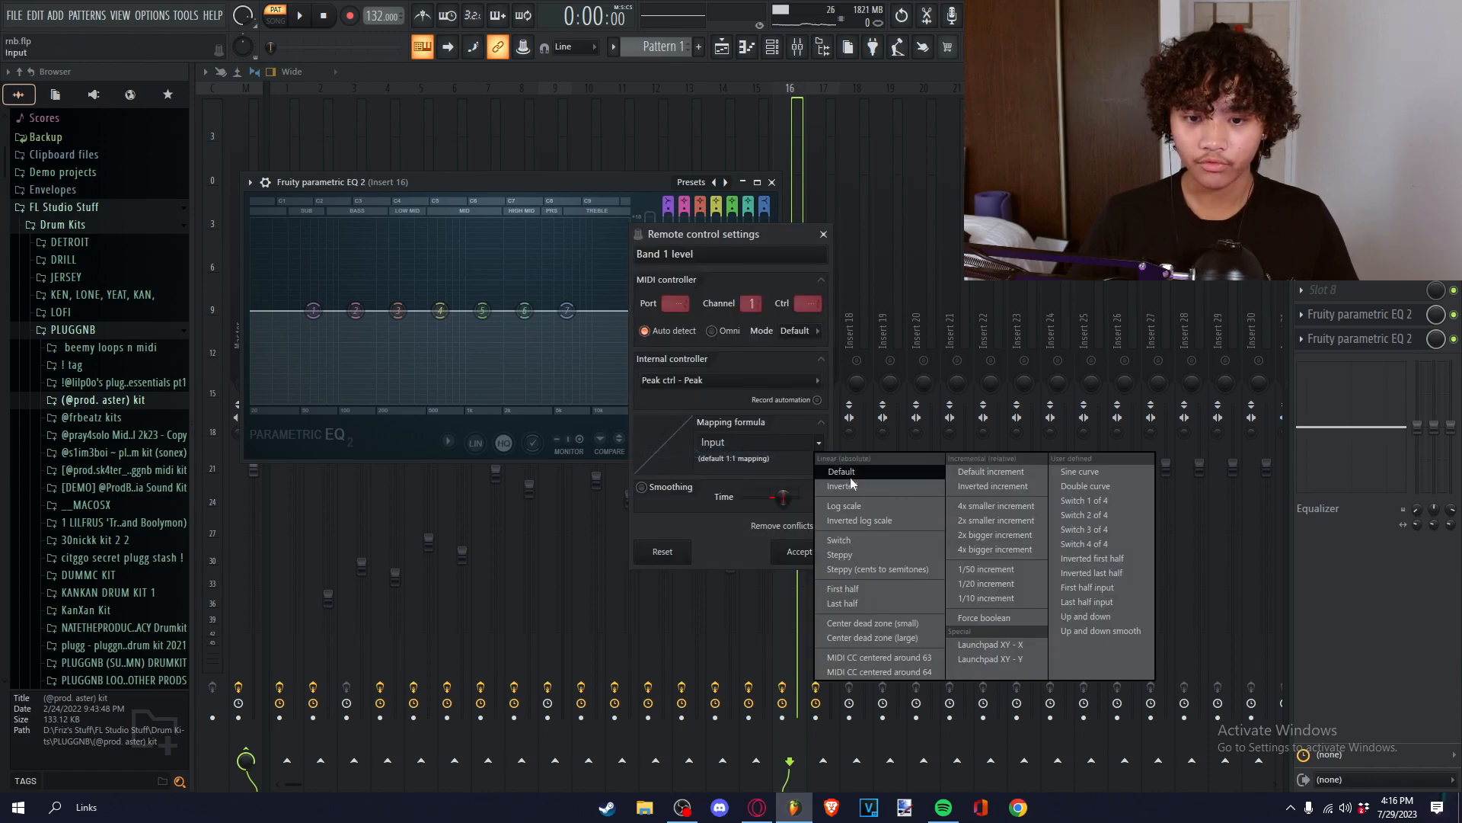
left_click(845, 485)
left_click(796, 550)
- Move the band 1 low shelf of Insert 16's slot 9 EQ to about 653 Hz while playing the pattern to check the ducking
key("space")
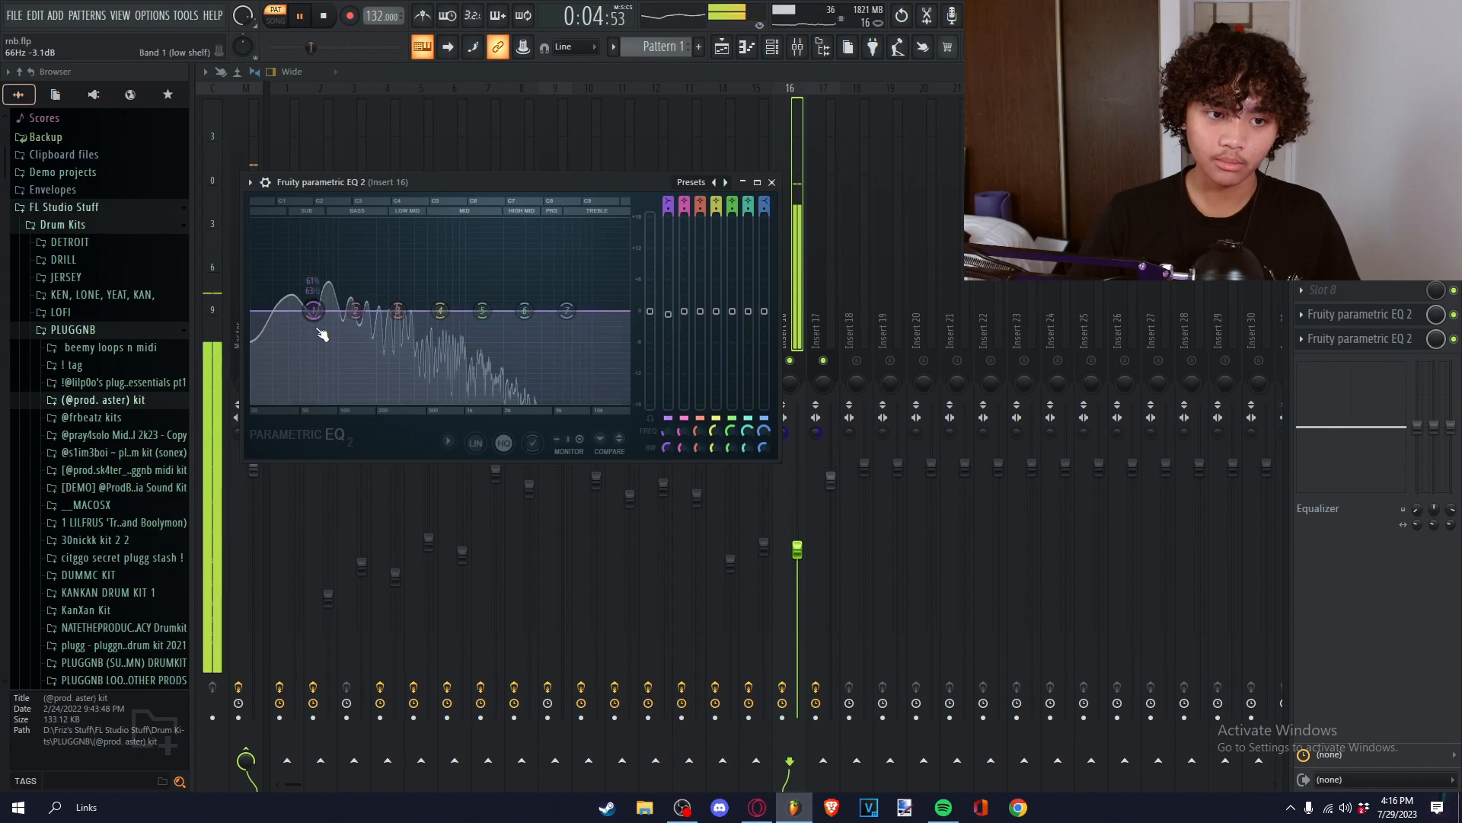
key("space")
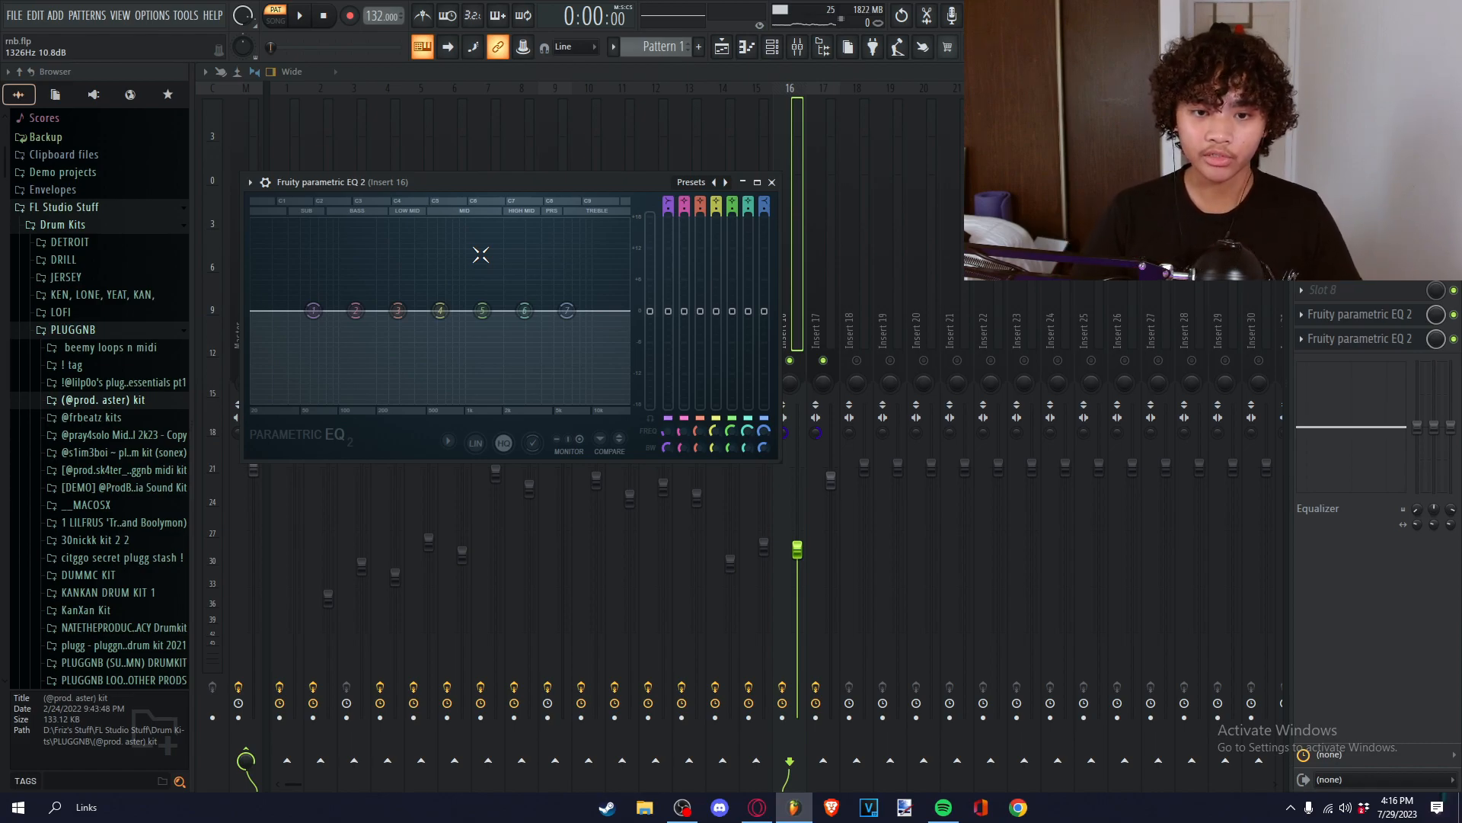
key("space")
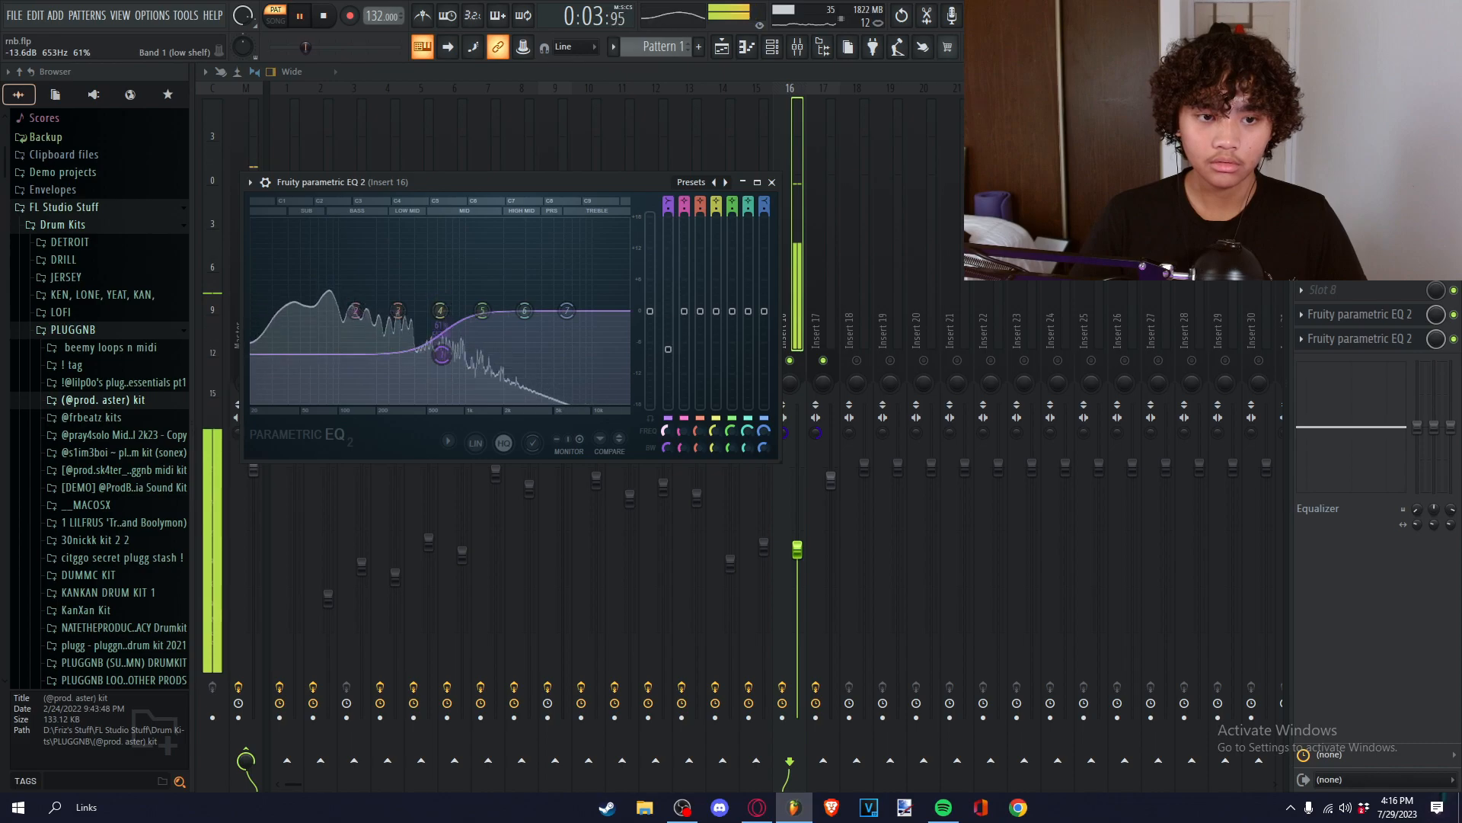
left_click(772, 182)
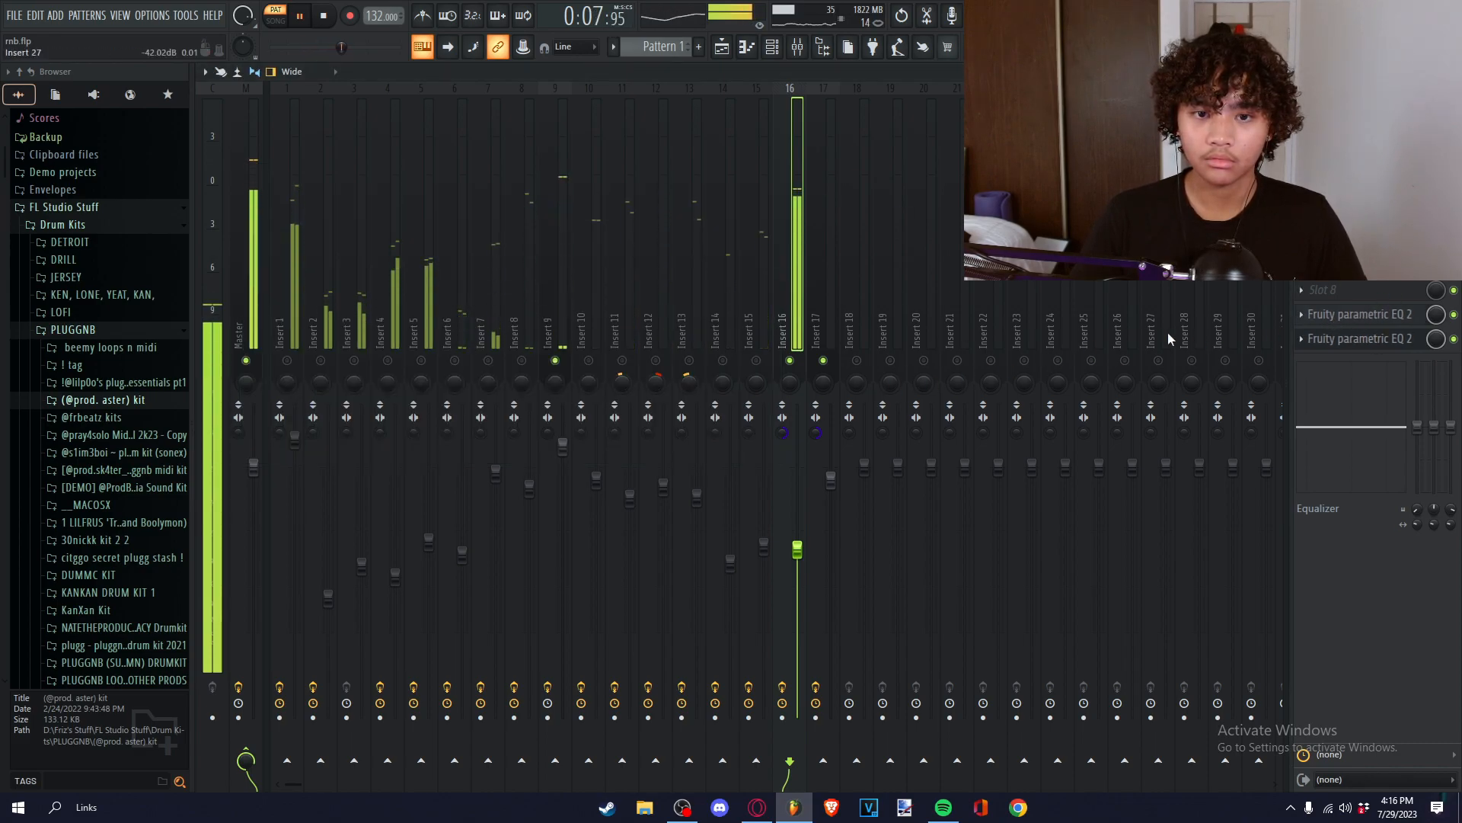
left_click(556, 360)
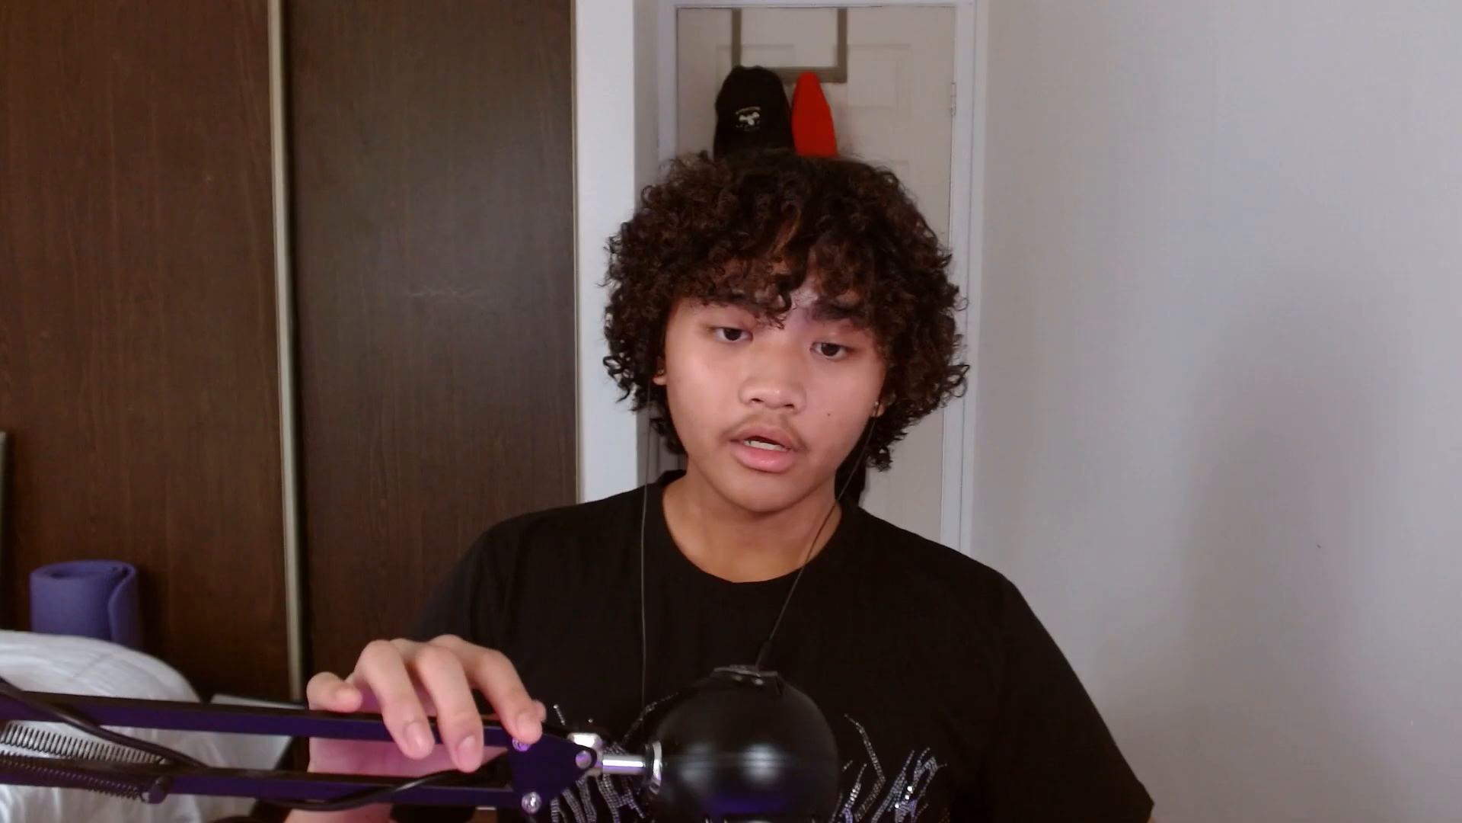